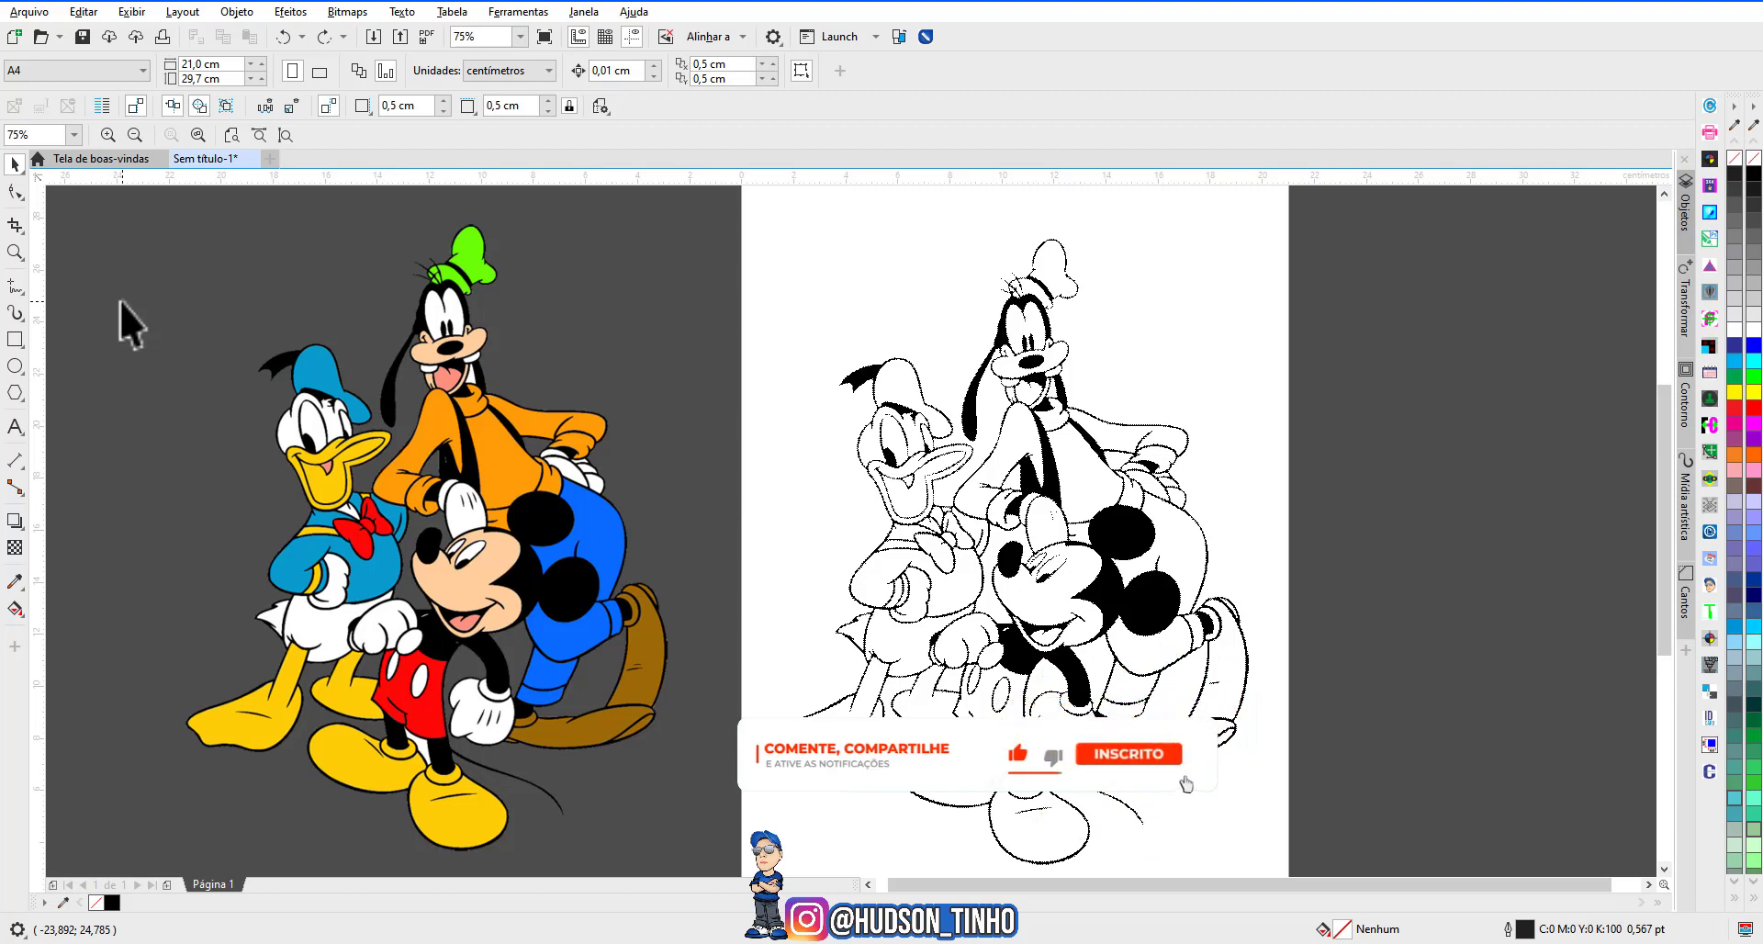
Delete the black-and-white bitmap on the page and place a duplicate of the coloured cartoon image there.
{"action": "left_click", "coordinate": [949, 469]}
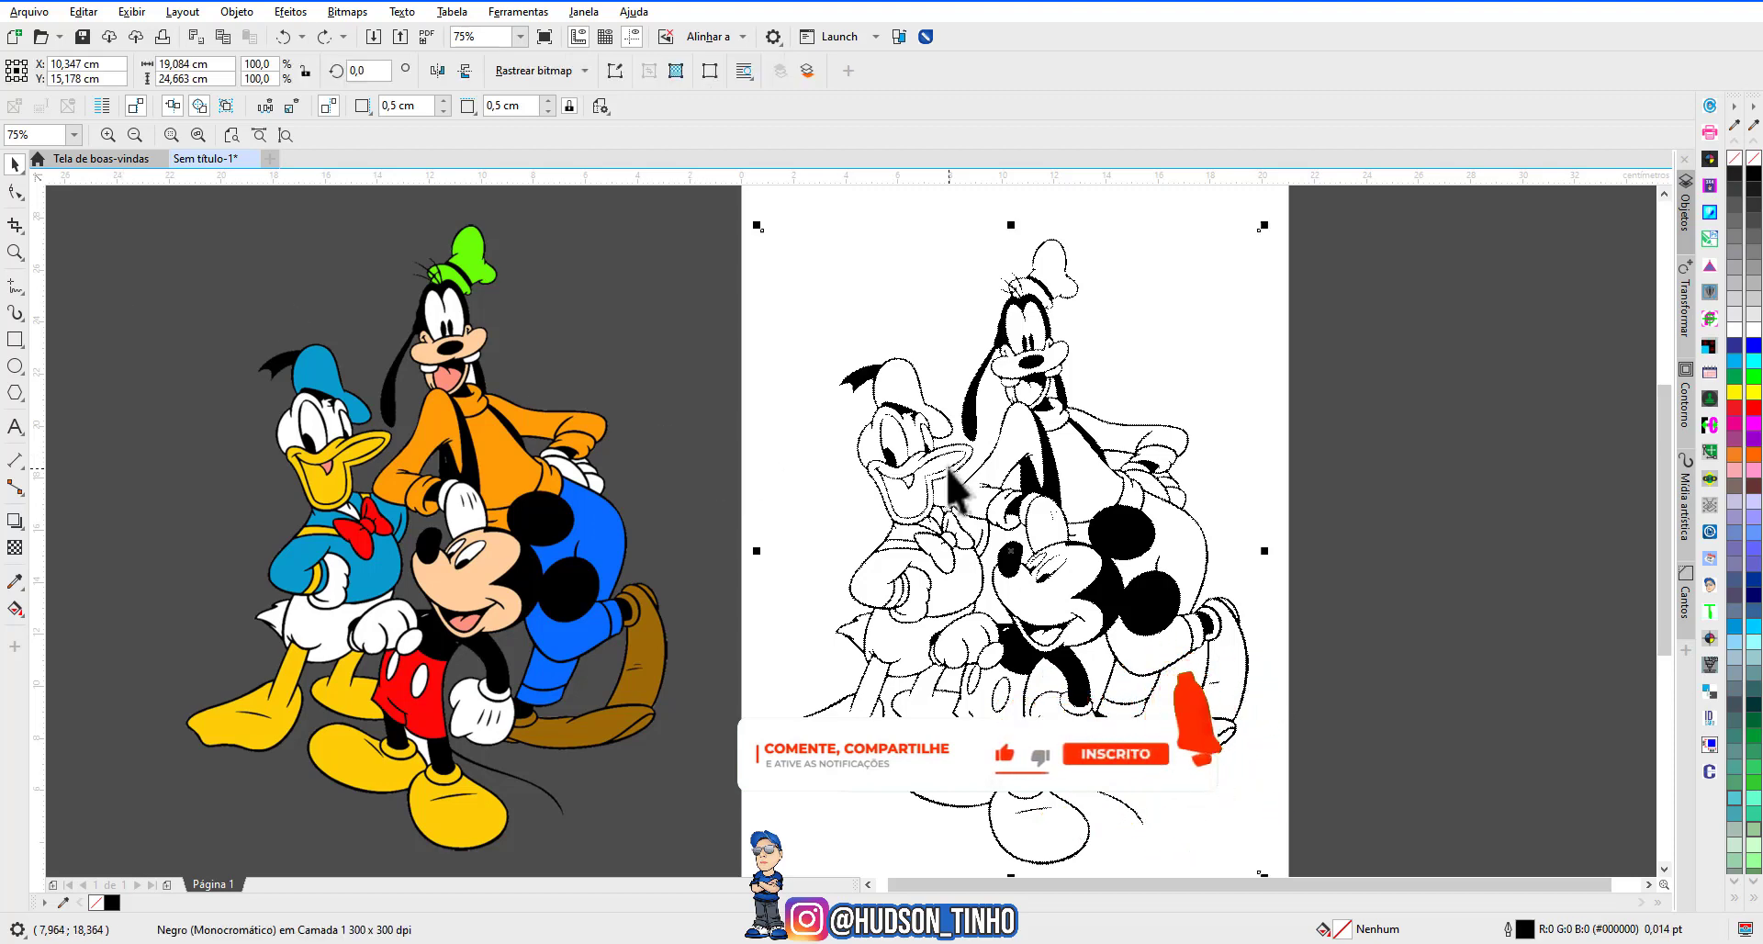
{"action": "key", "text": "Delete"}
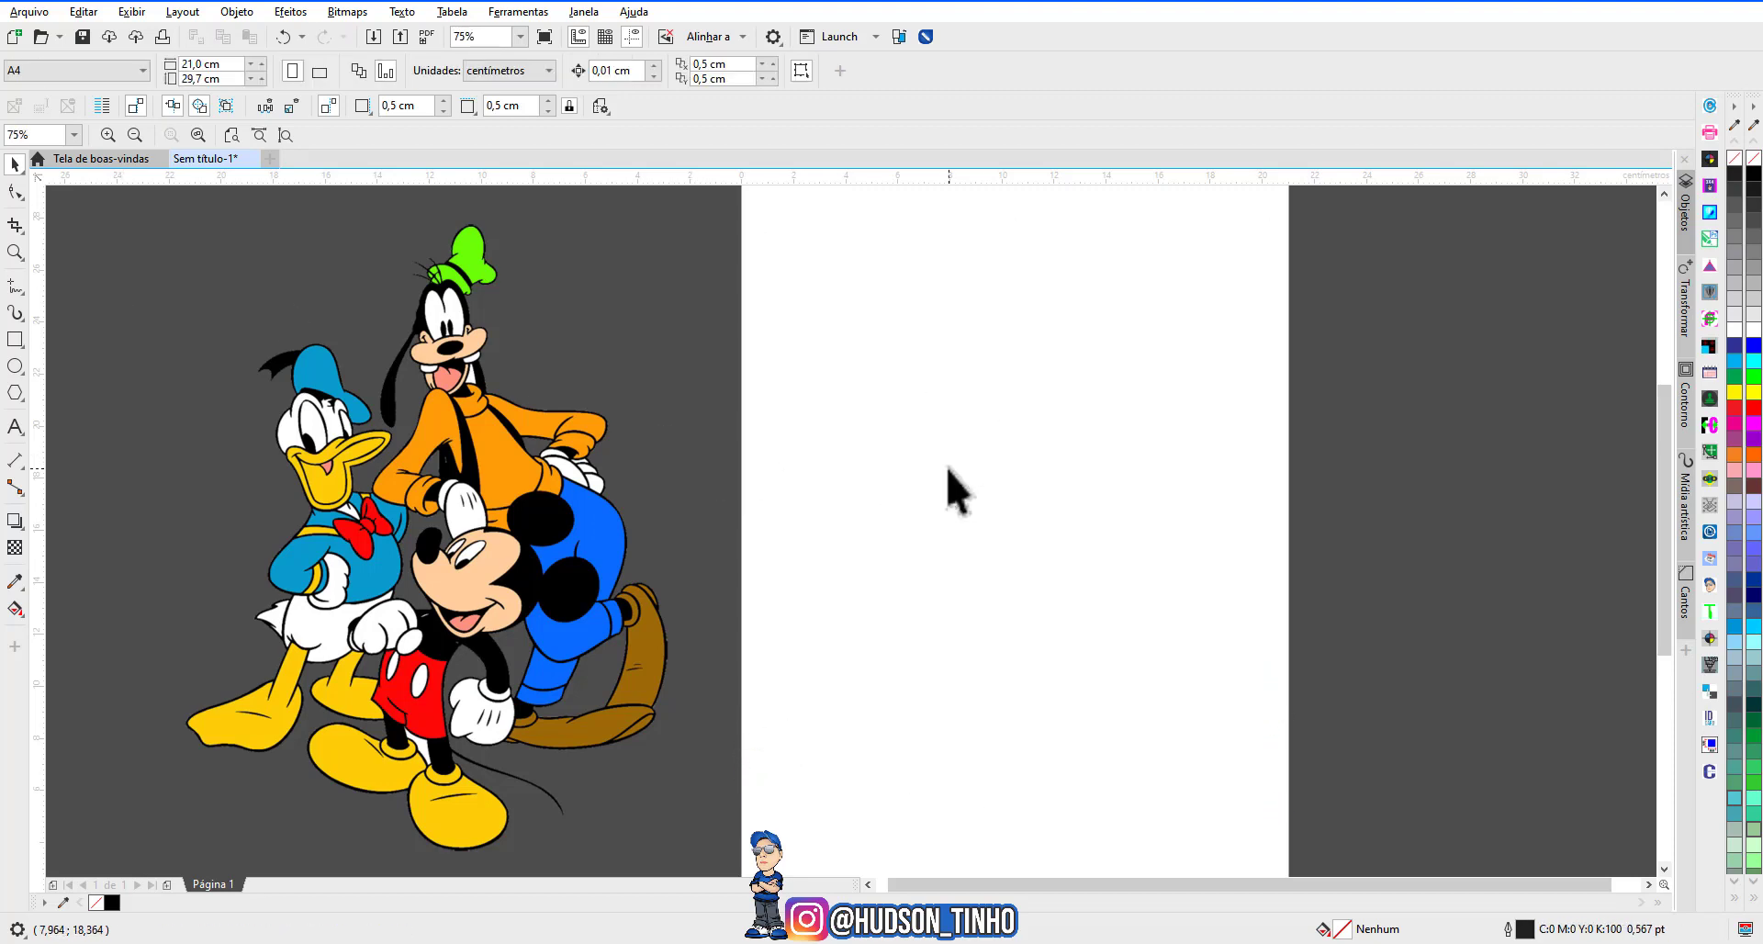
{"action": "left_click", "coordinate": [418, 503]}
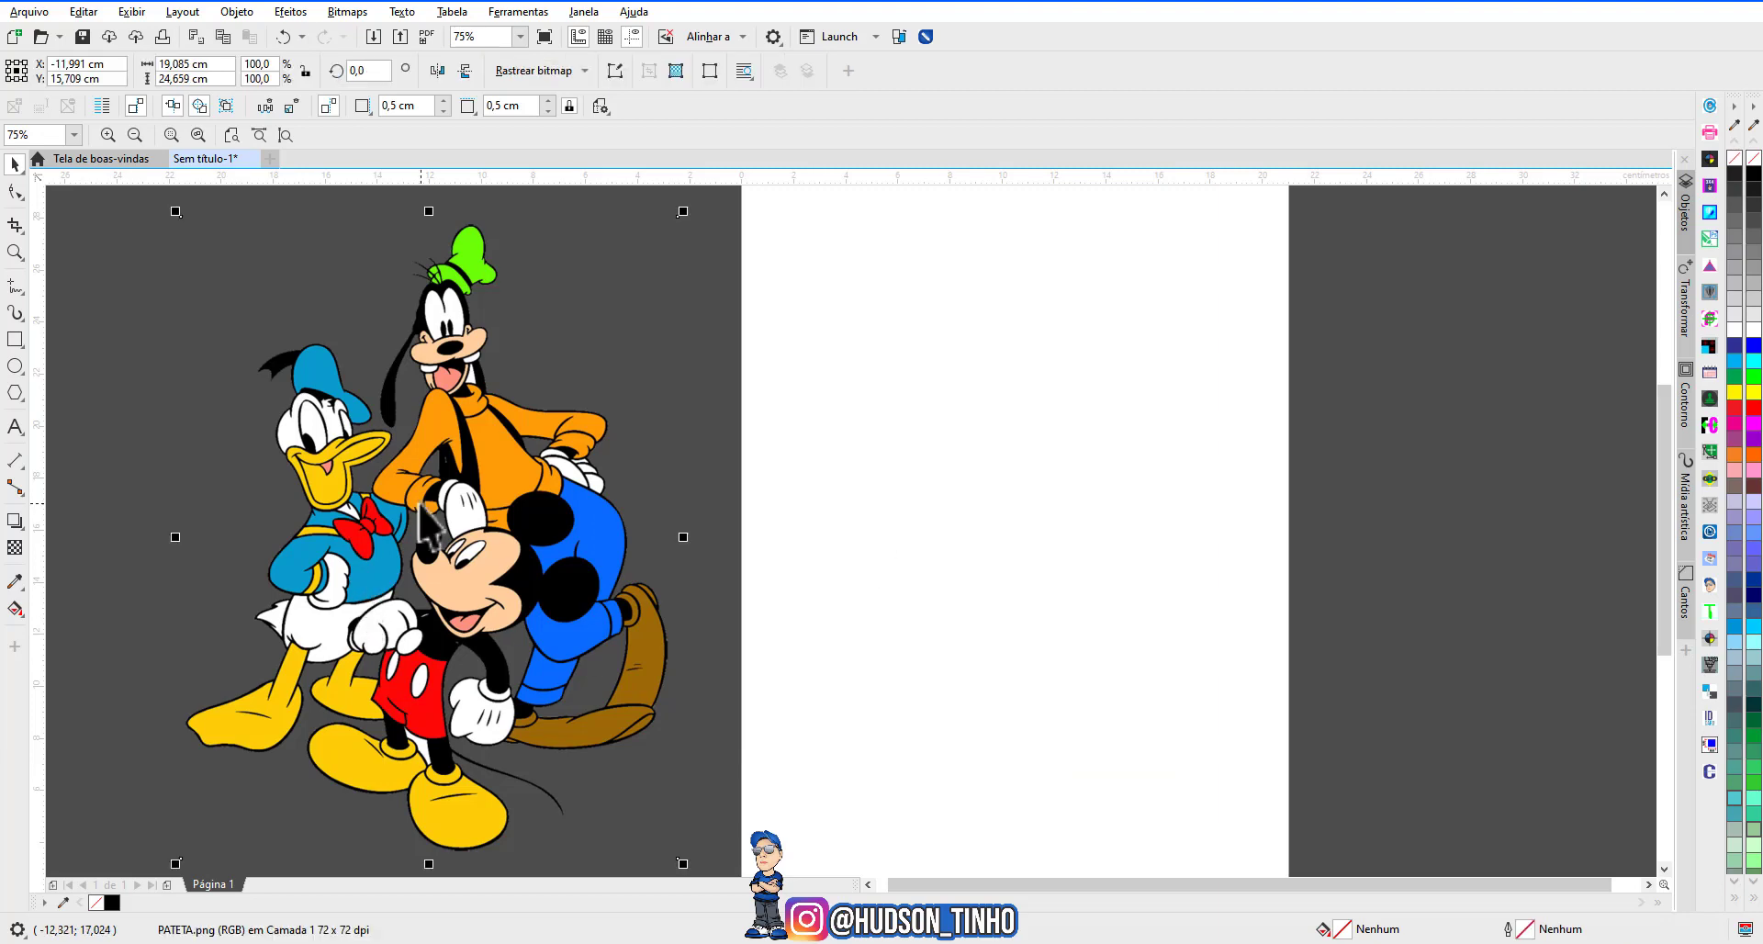
{"action": "left_click_drag", "start_coordinate": [420, 504], "coordinate": [1003, 498]}
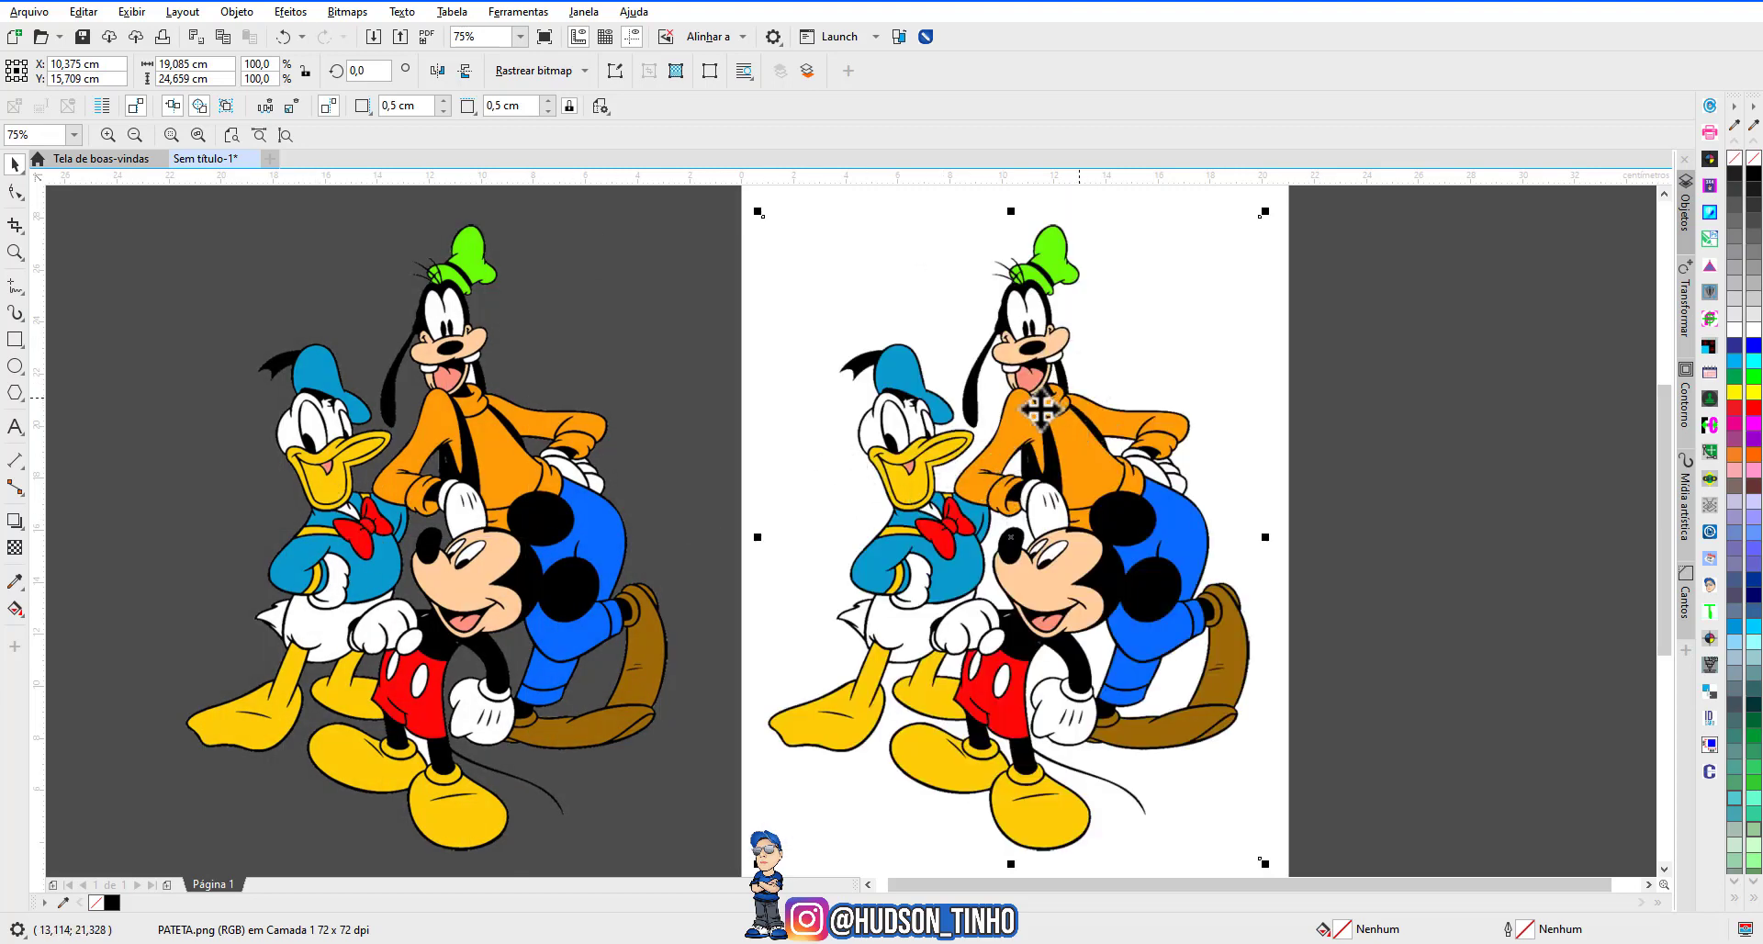
Apply the Channel Mixer to the duplicate with the CMYK colour model and Black output channel, previewing the output channel only.
{"action": "left_click", "coordinate": [292, 12]}
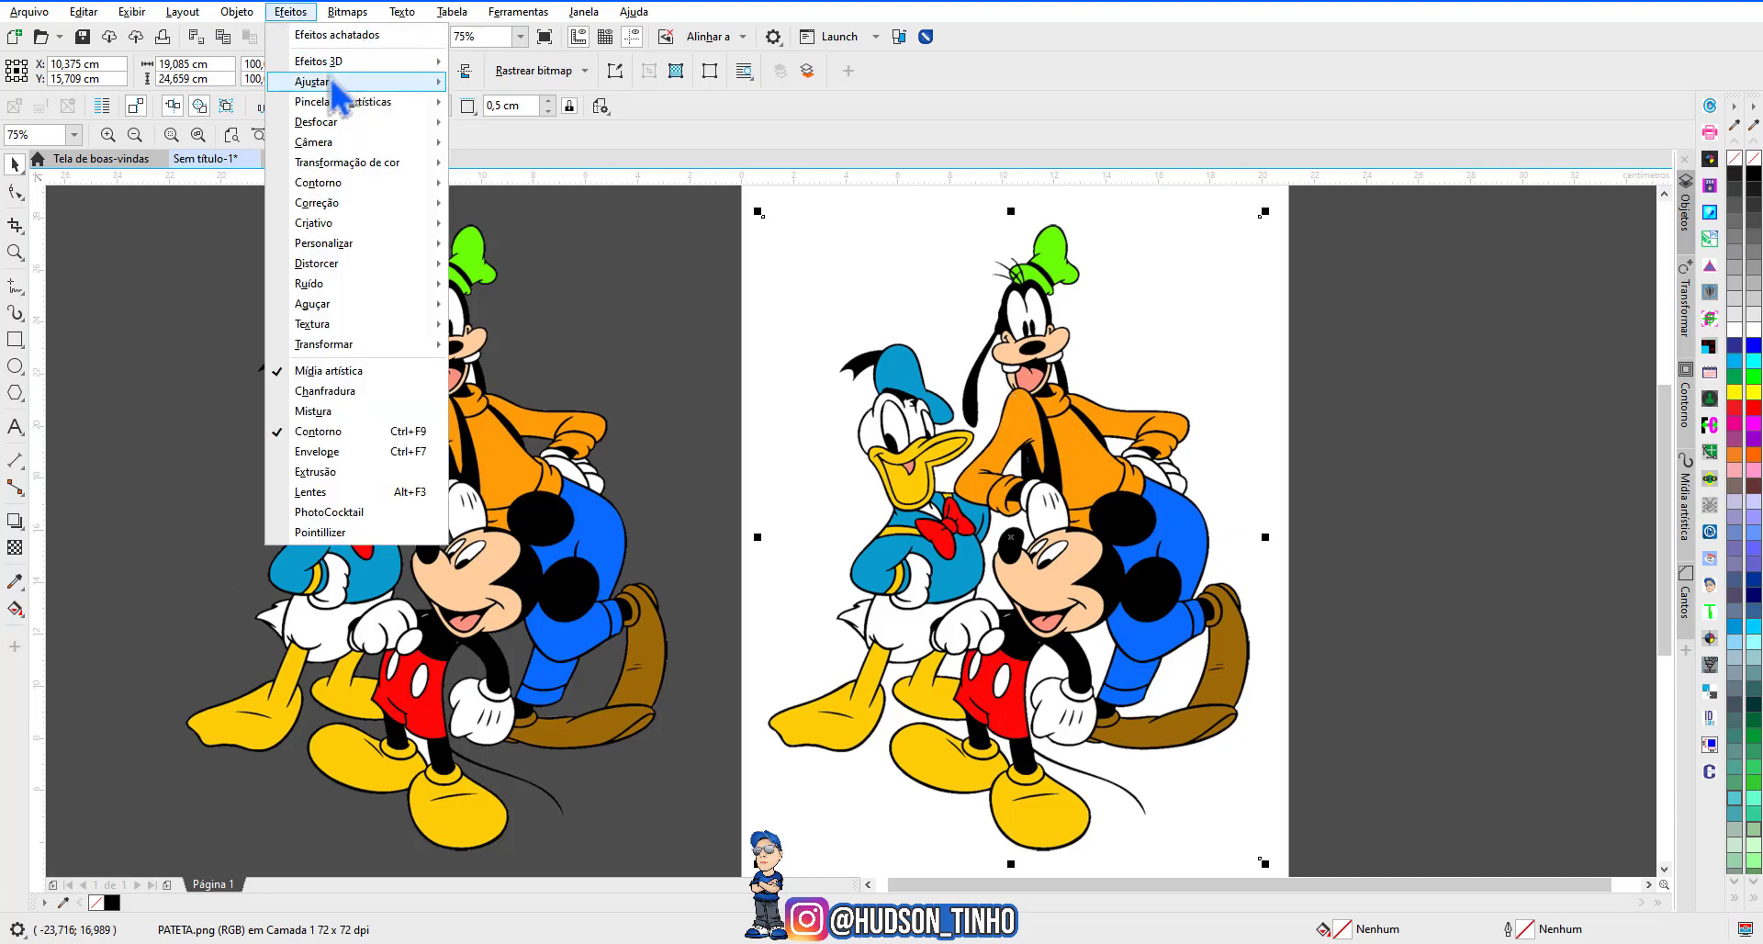
{"action": "mouse_move", "coordinate": [332, 82]}
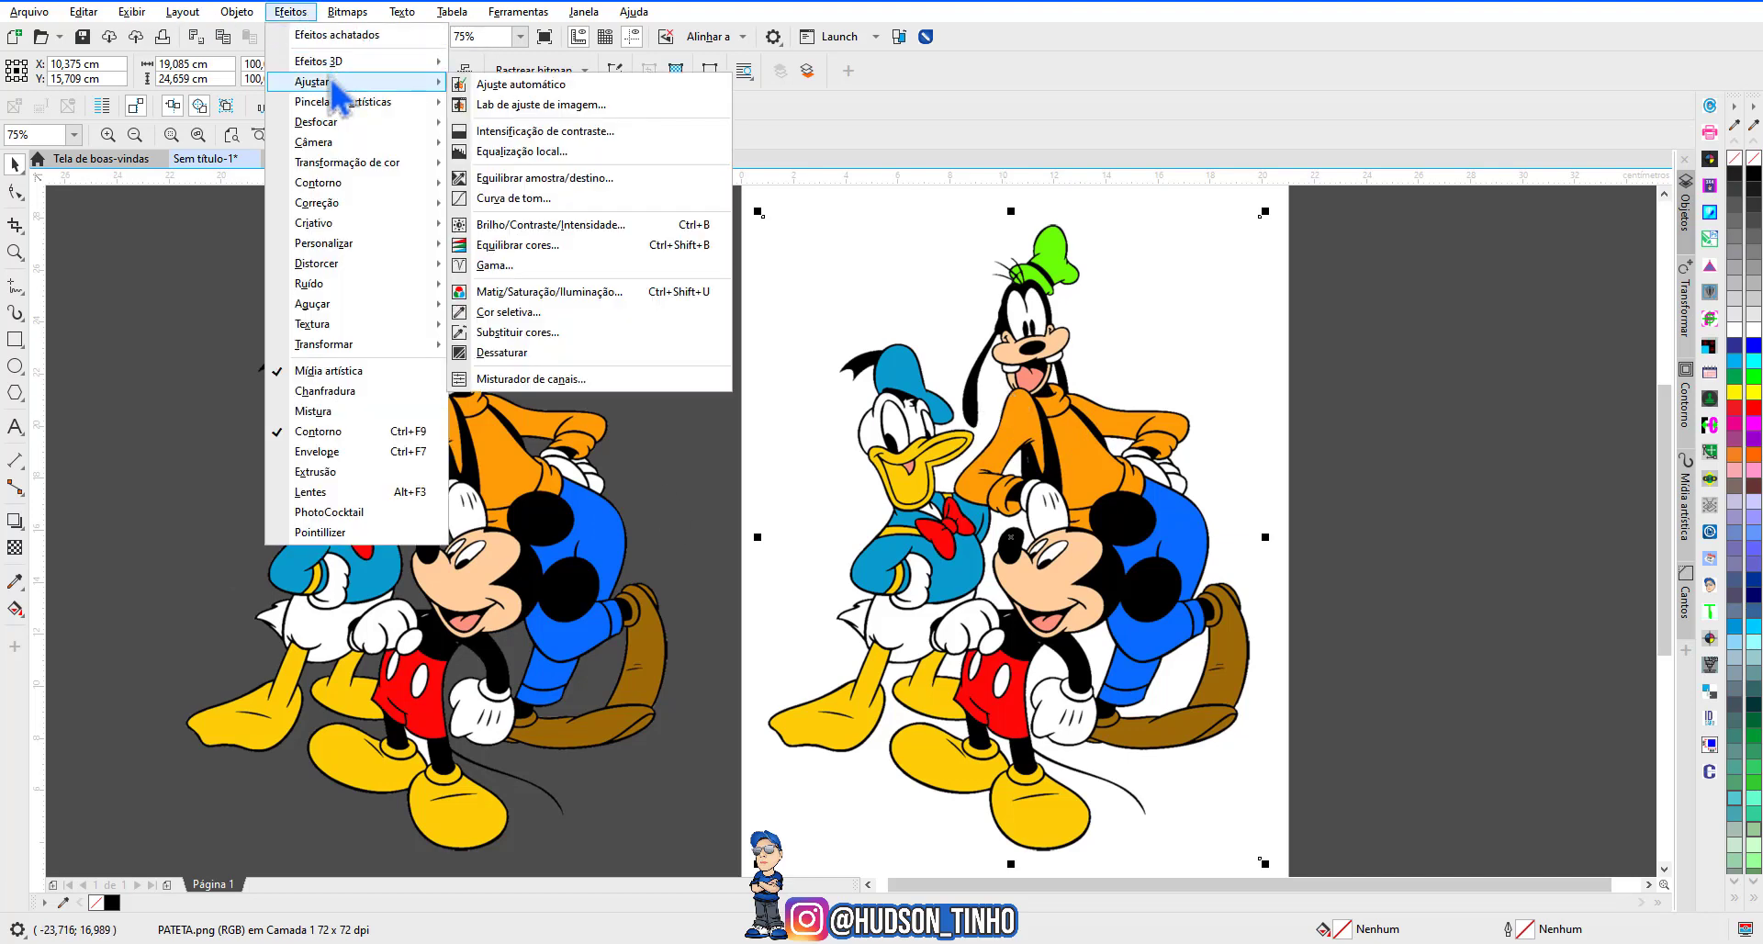
{"action": "left_click", "coordinate": [562, 384]}
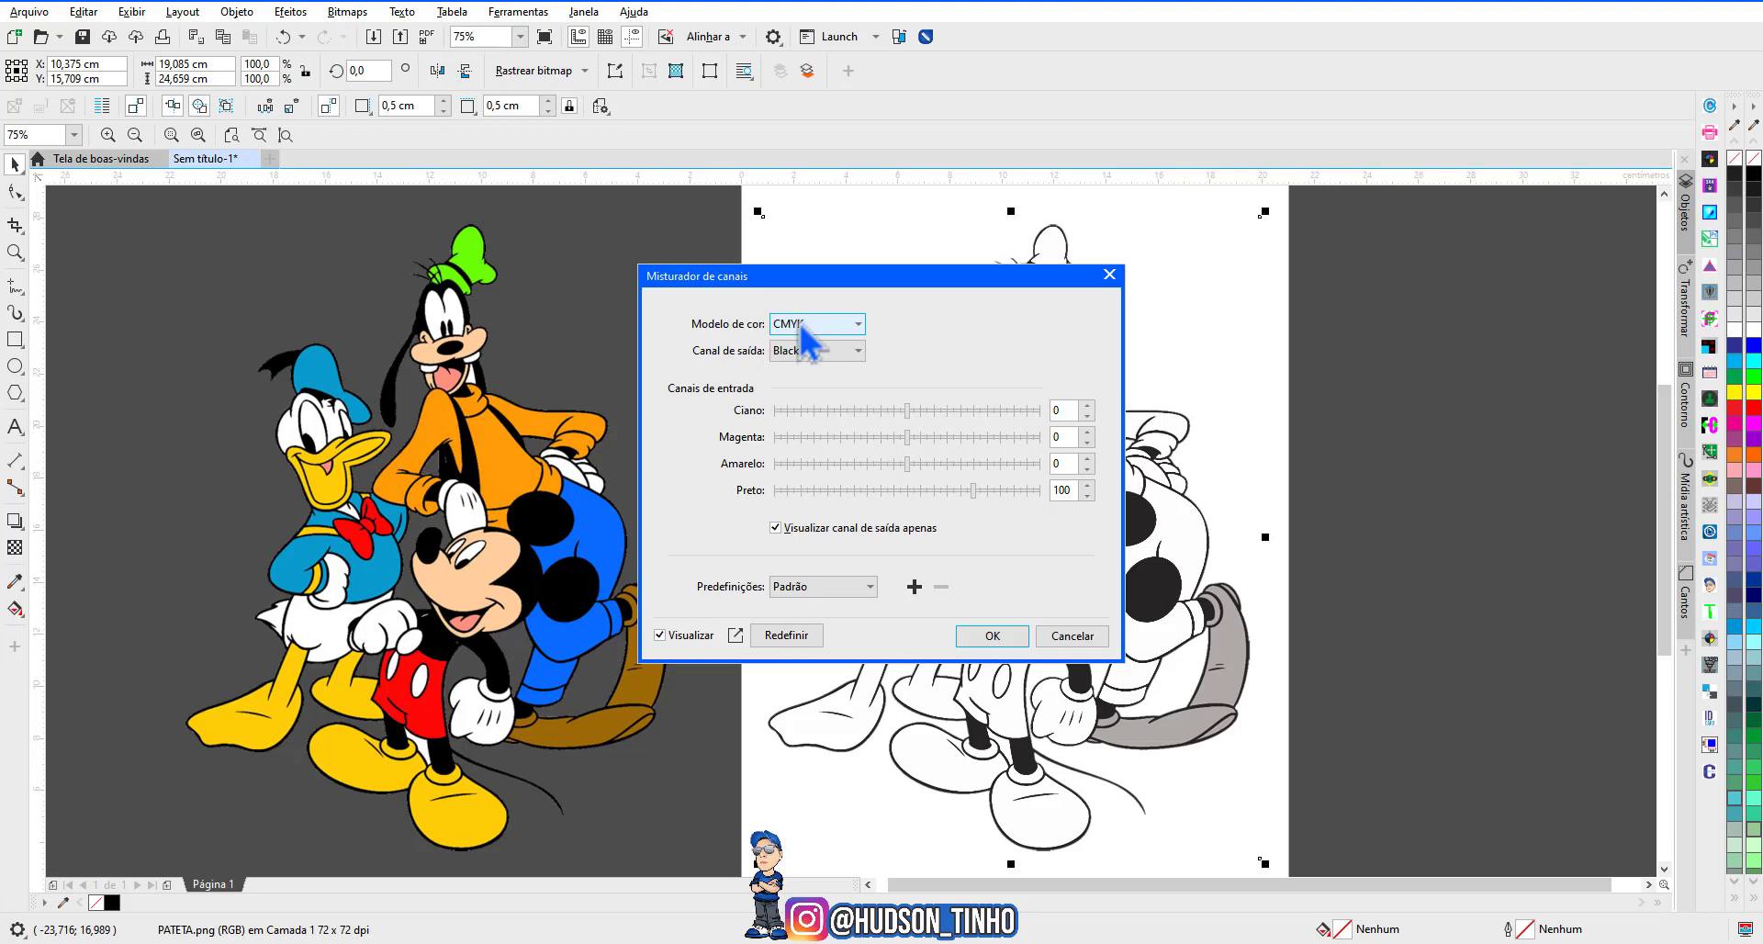
{"action": "left_click", "coordinate": [802, 328]}
{"action": "left_click", "coordinate": [831, 341]}
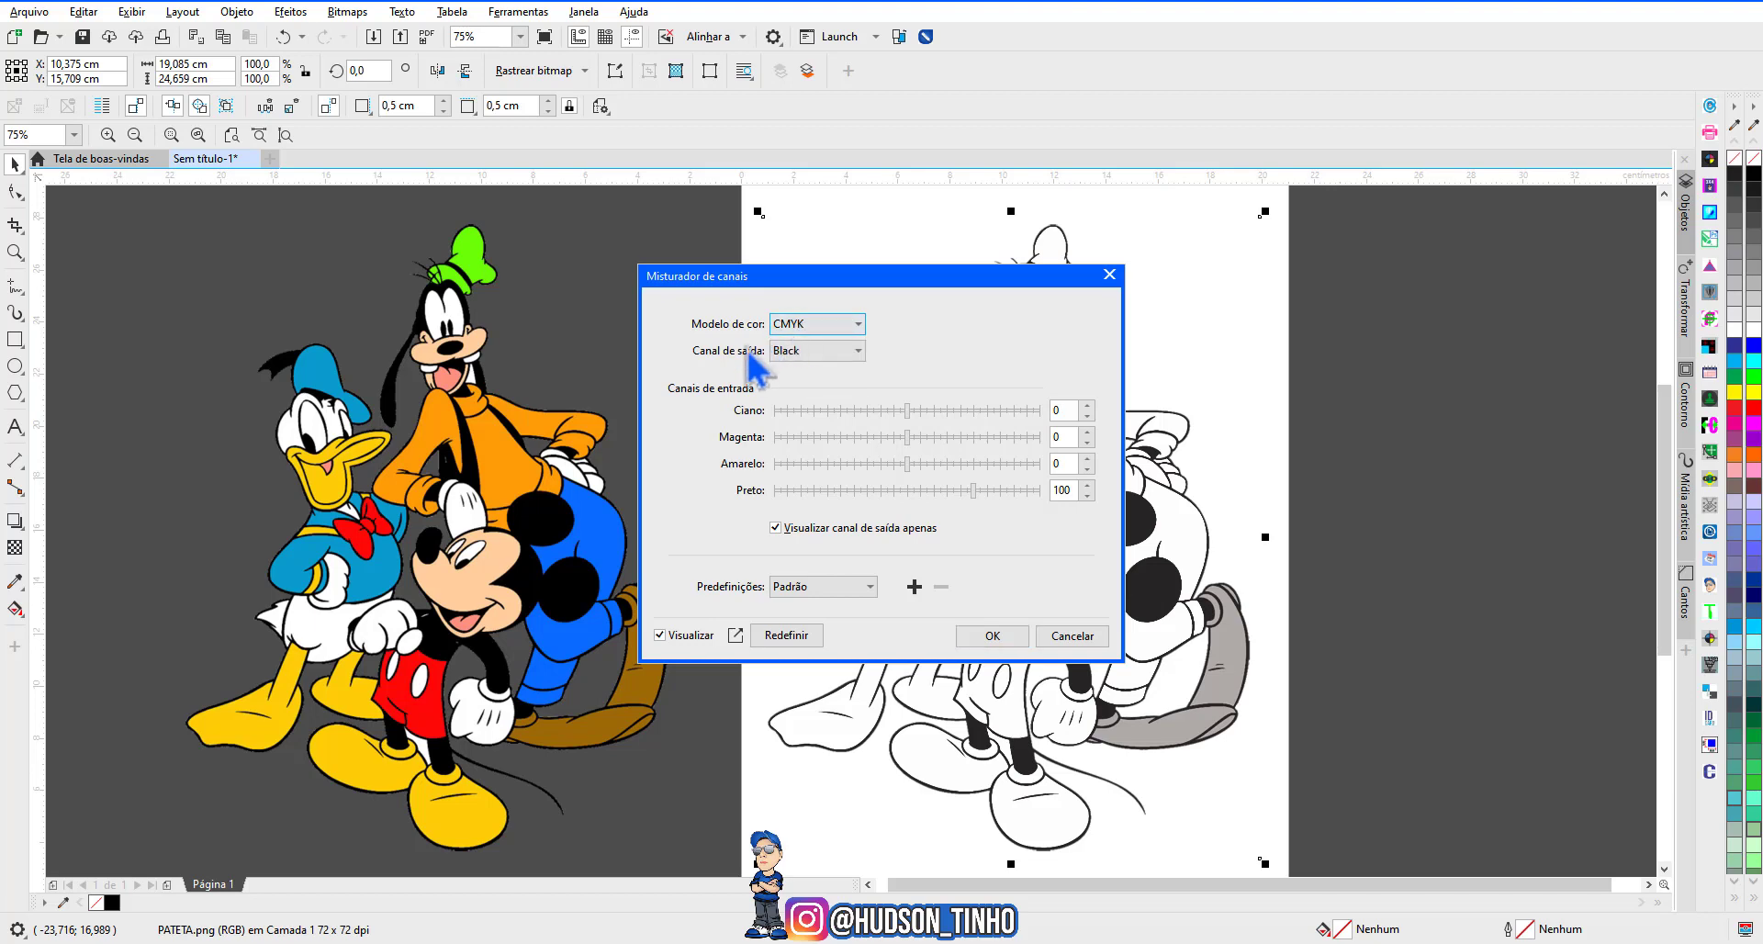
{"action": "left_click", "coordinate": [800, 361]}
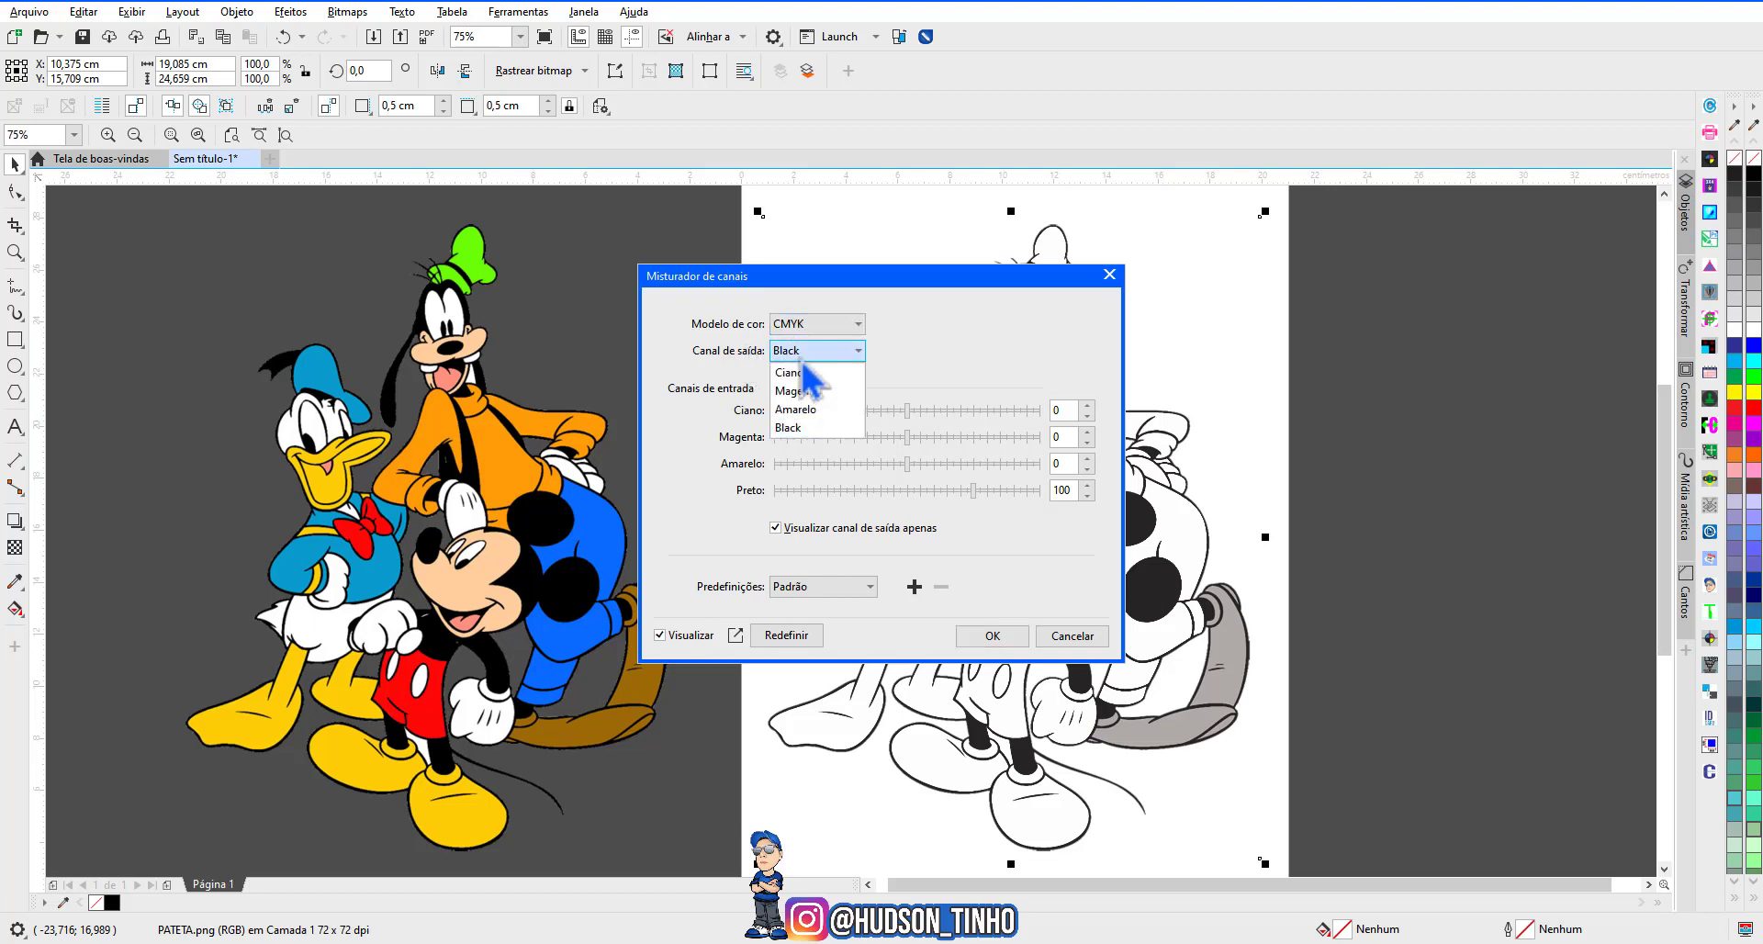
{"action": "left_click", "coordinate": [706, 443]}
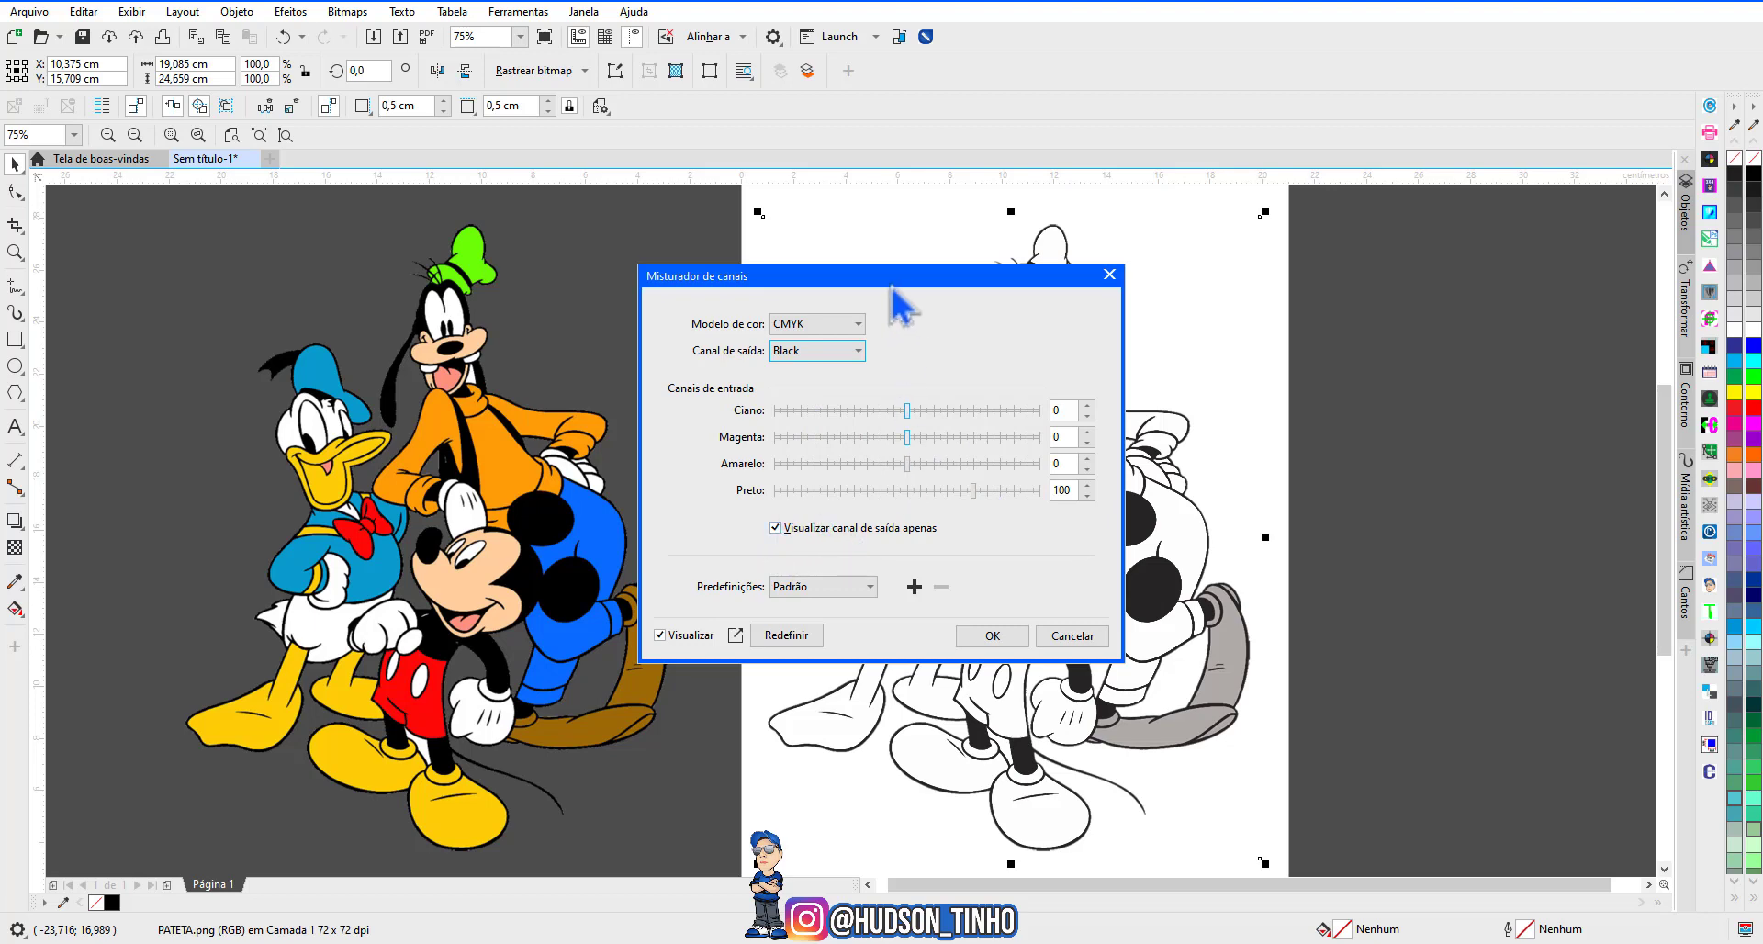
{"action": "left_click_drag", "start_coordinate": [900, 293], "coordinate": [546, 305]}
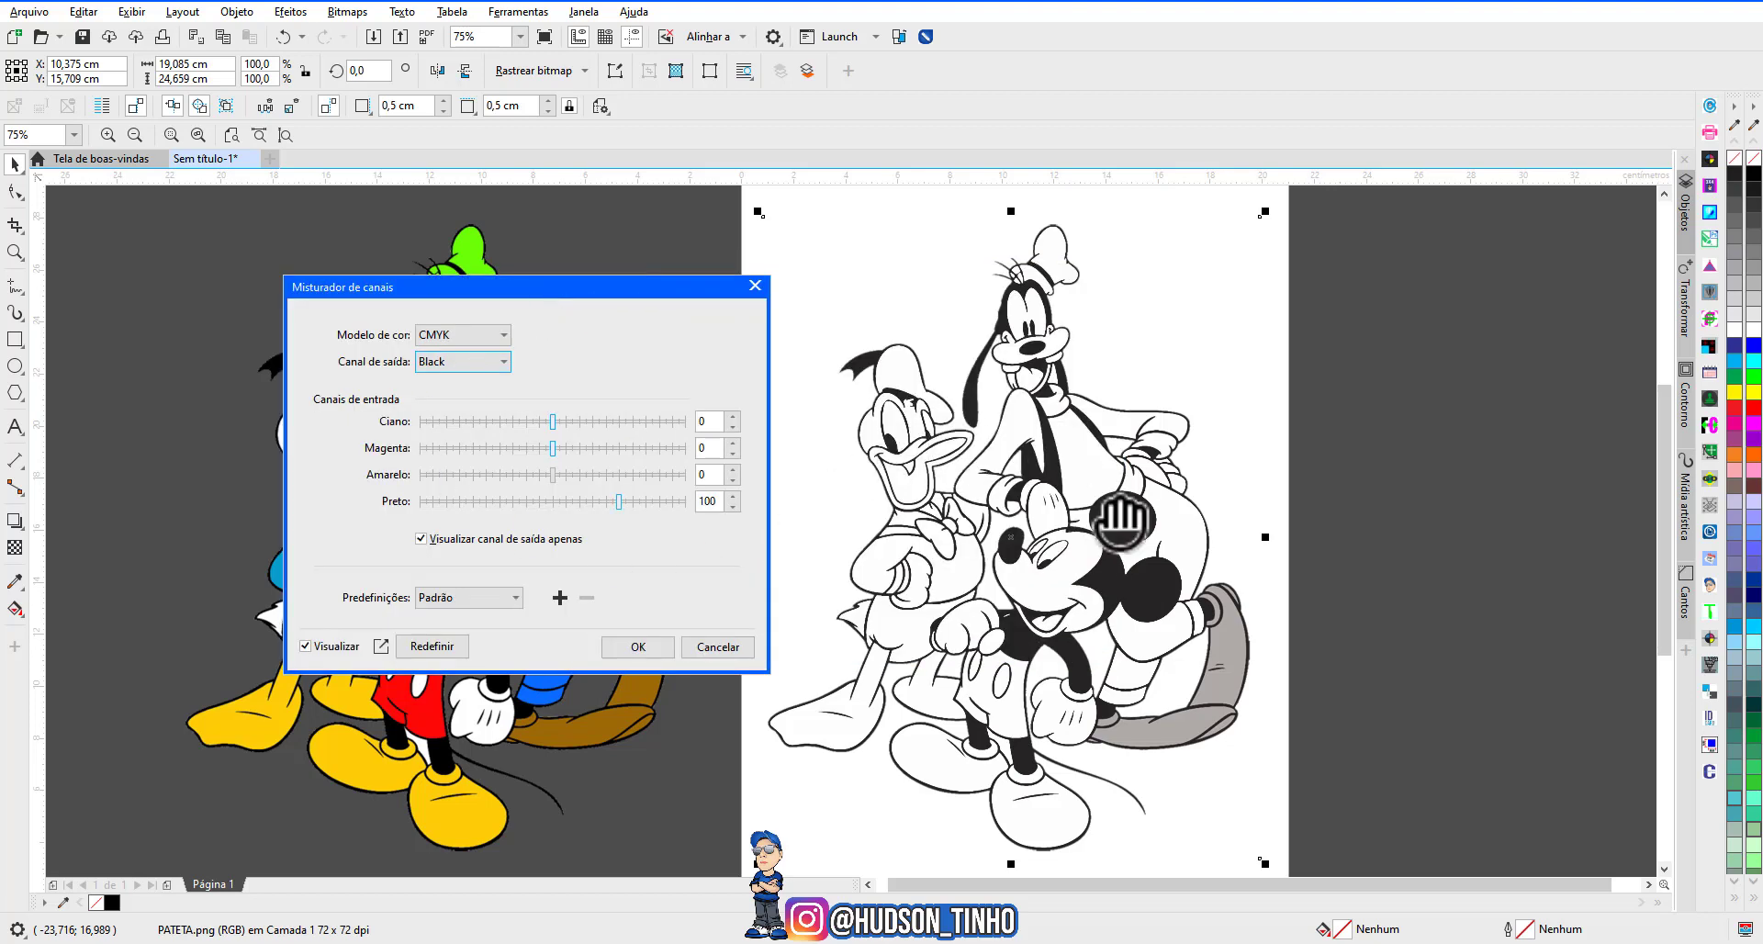
{"action": "left_click", "coordinate": [636, 648]}
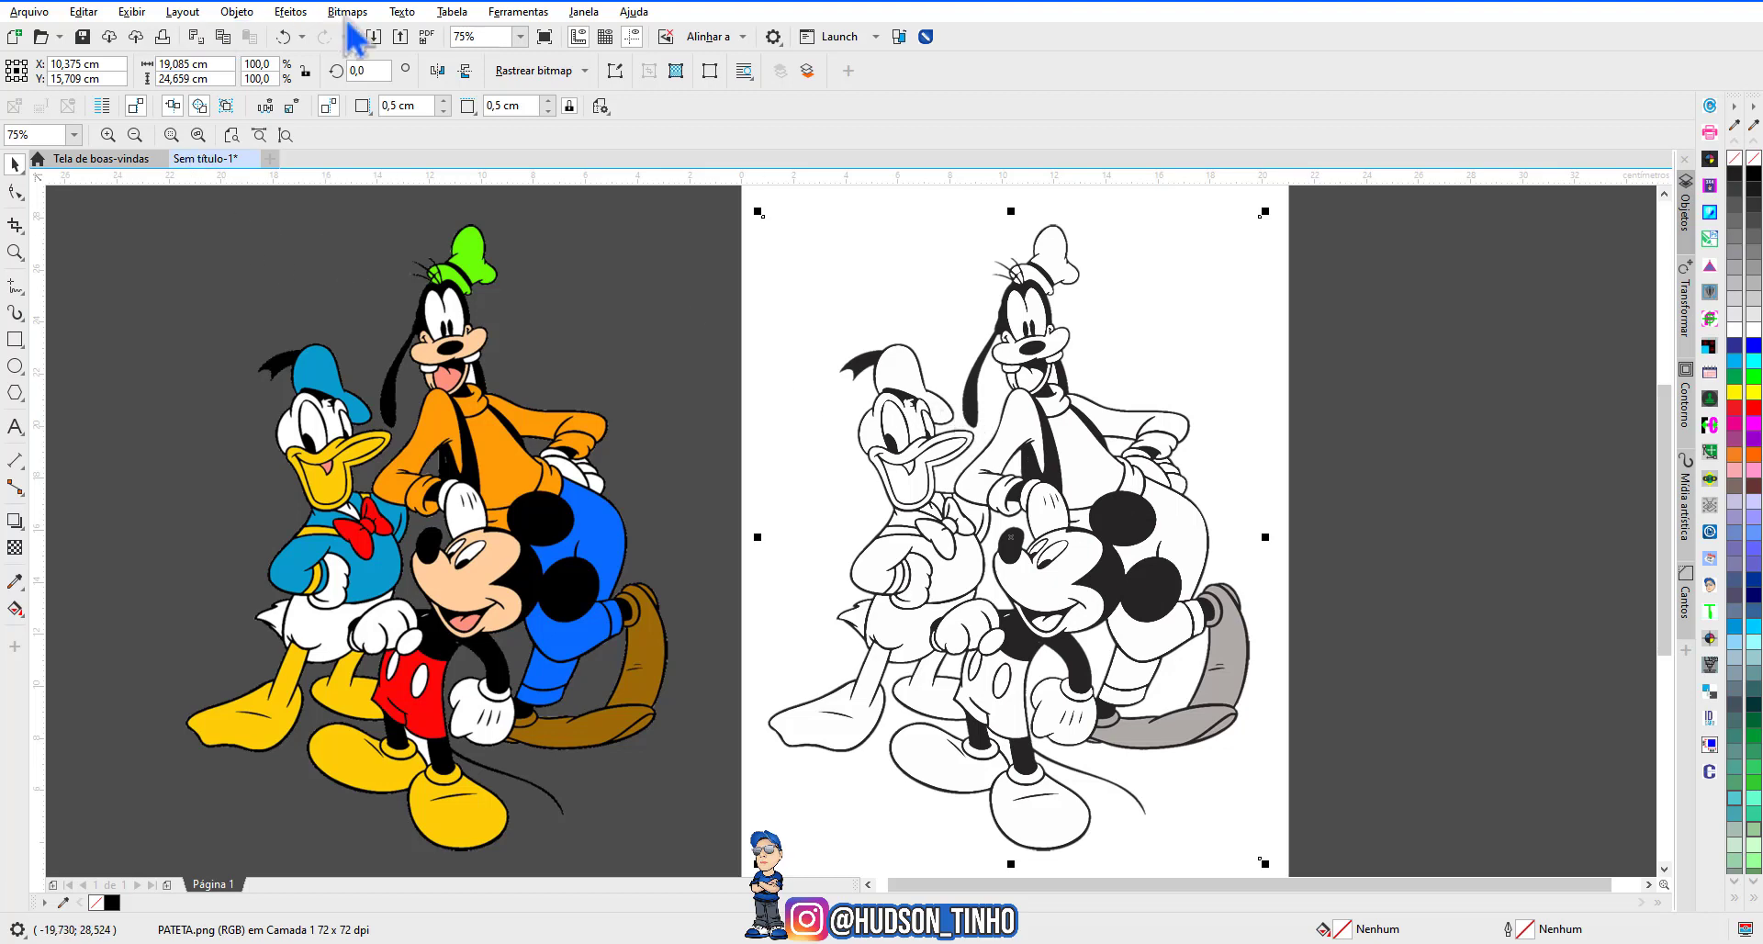
Darken the duplicate's lines with a Tone Curve on the RGB channel, moving the middle node to X 160, Y 120.
{"action": "left_click", "coordinate": [290, 11]}
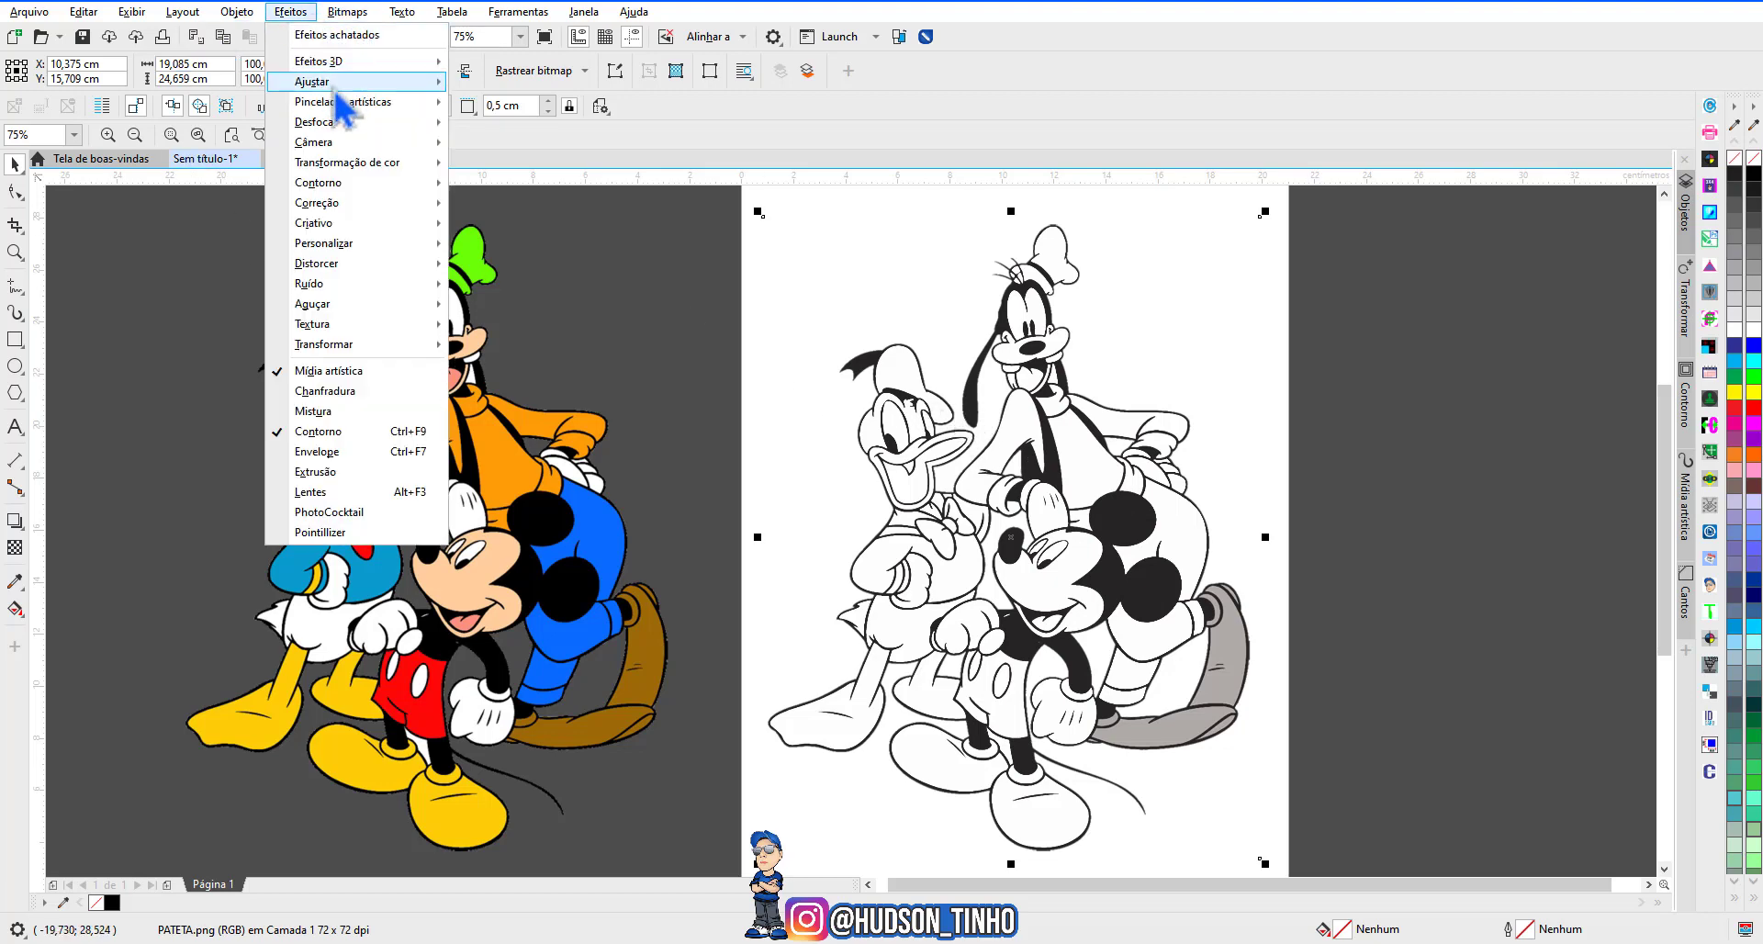
{"action": "mouse_move", "coordinate": [337, 90]}
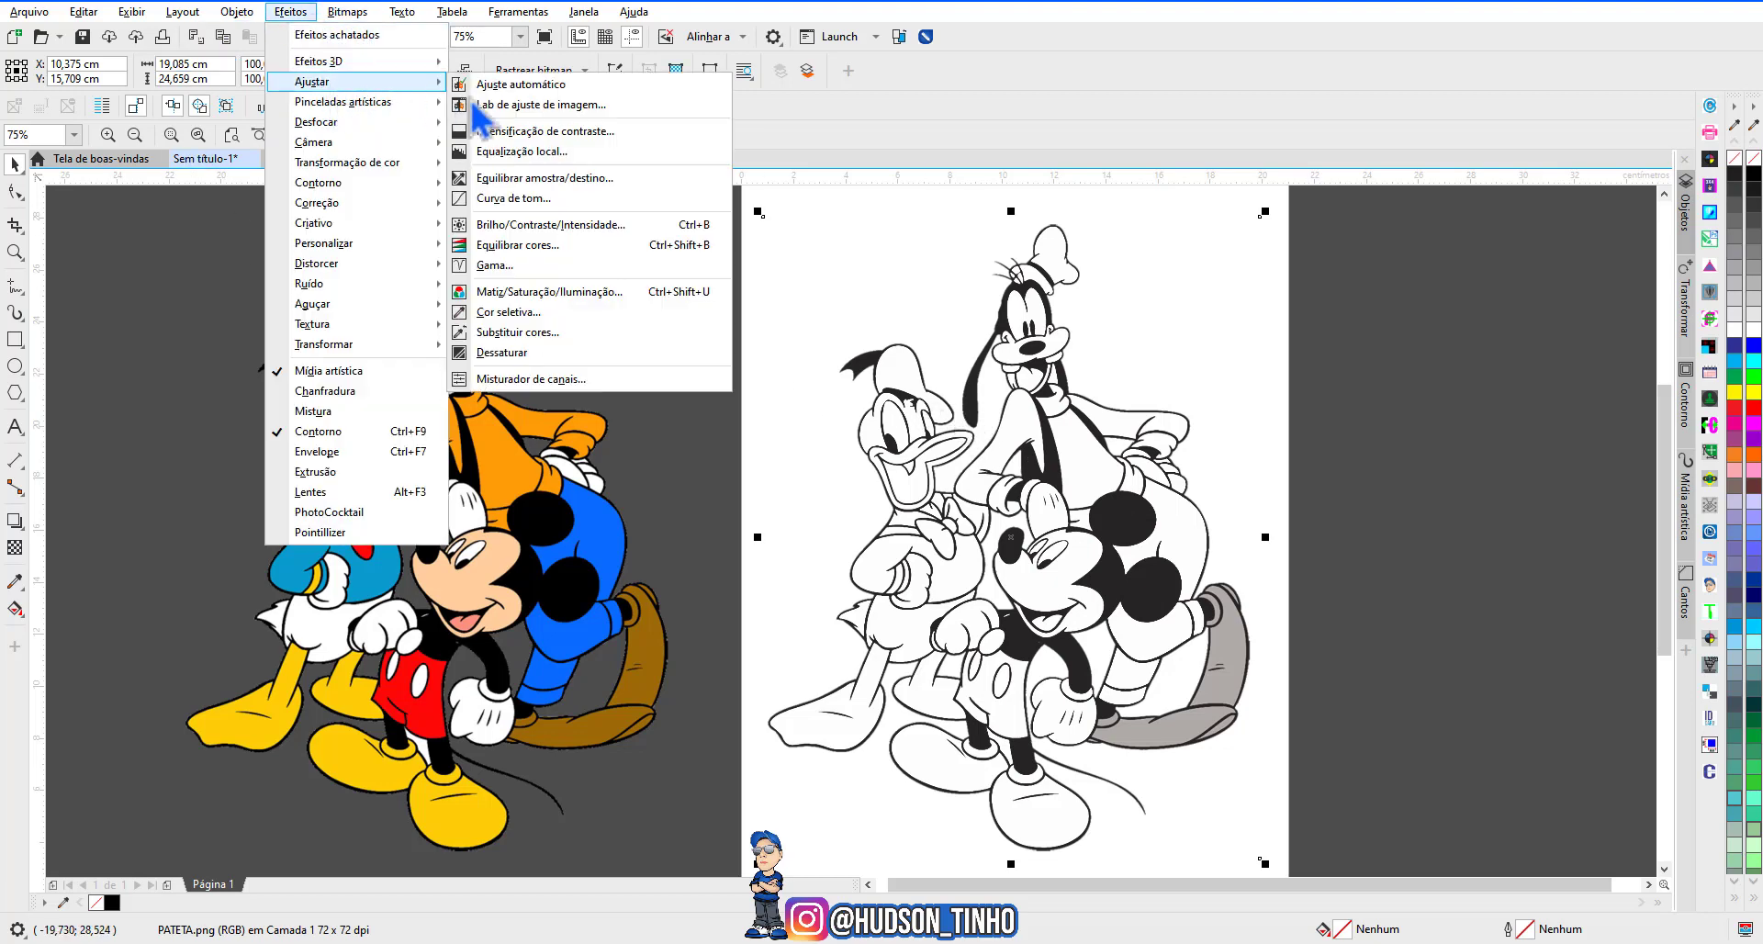
{"action": "left_click", "coordinate": [533, 204]}
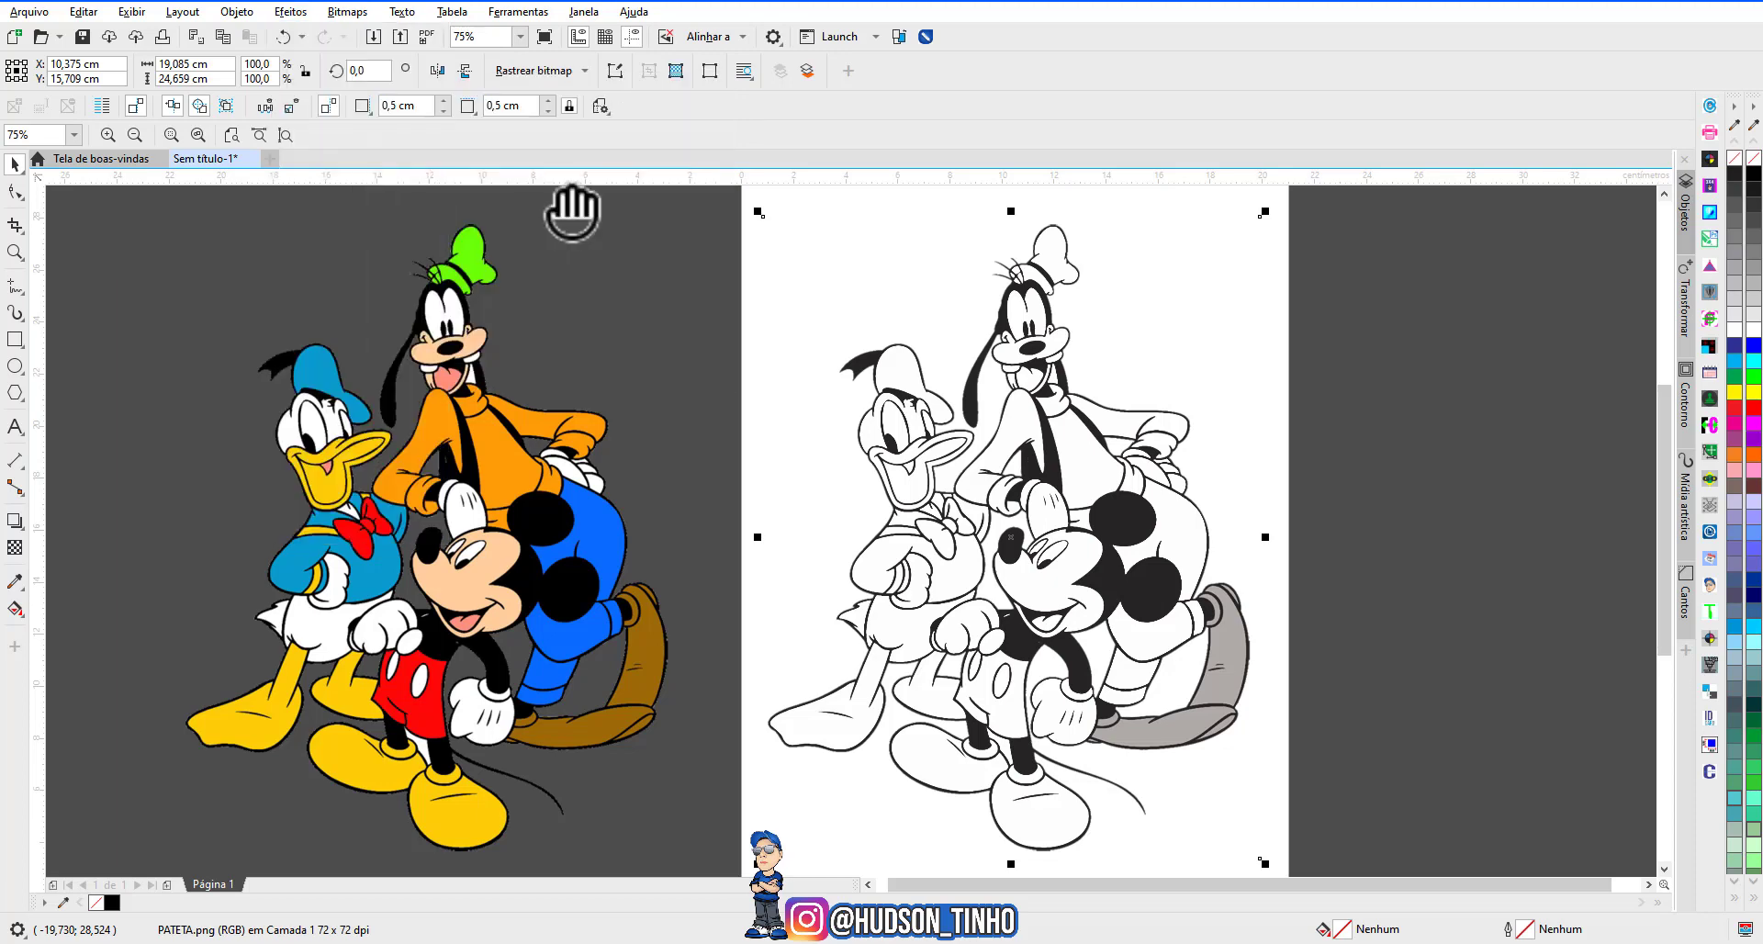
{"action": "left_click_drag", "start_coordinate": [808, 206], "coordinate": [472, 191]}
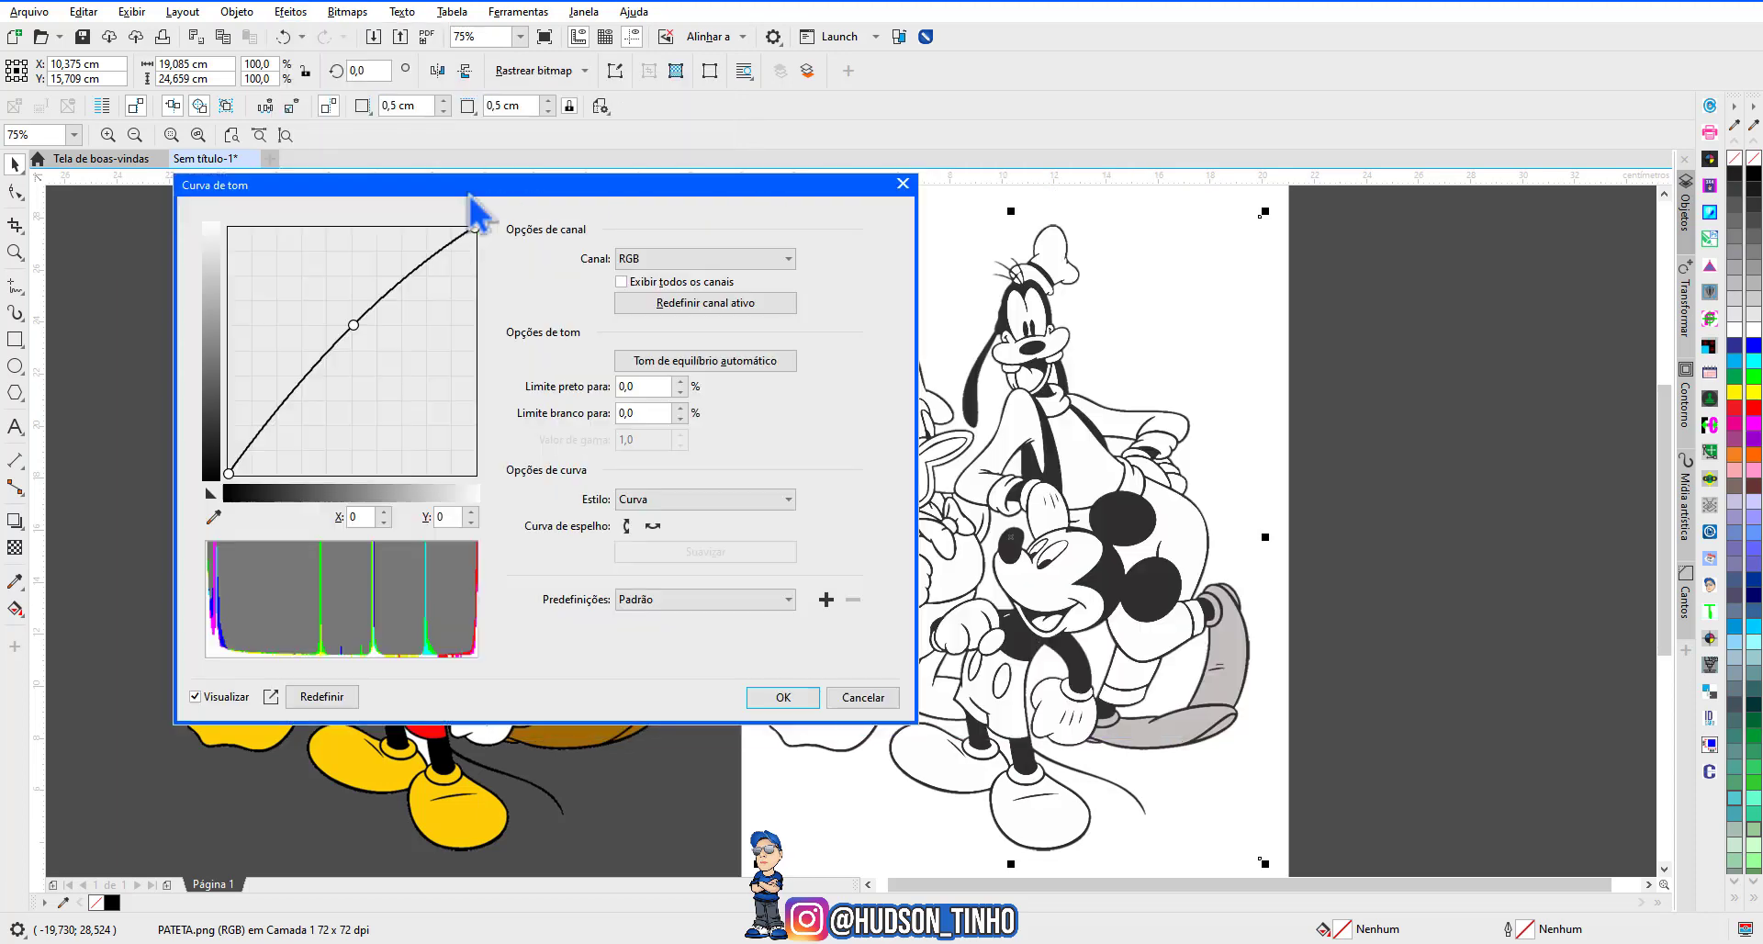
{"action": "left_click_drag", "start_coordinate": [661, 203], "coordinate": [601, 203]}
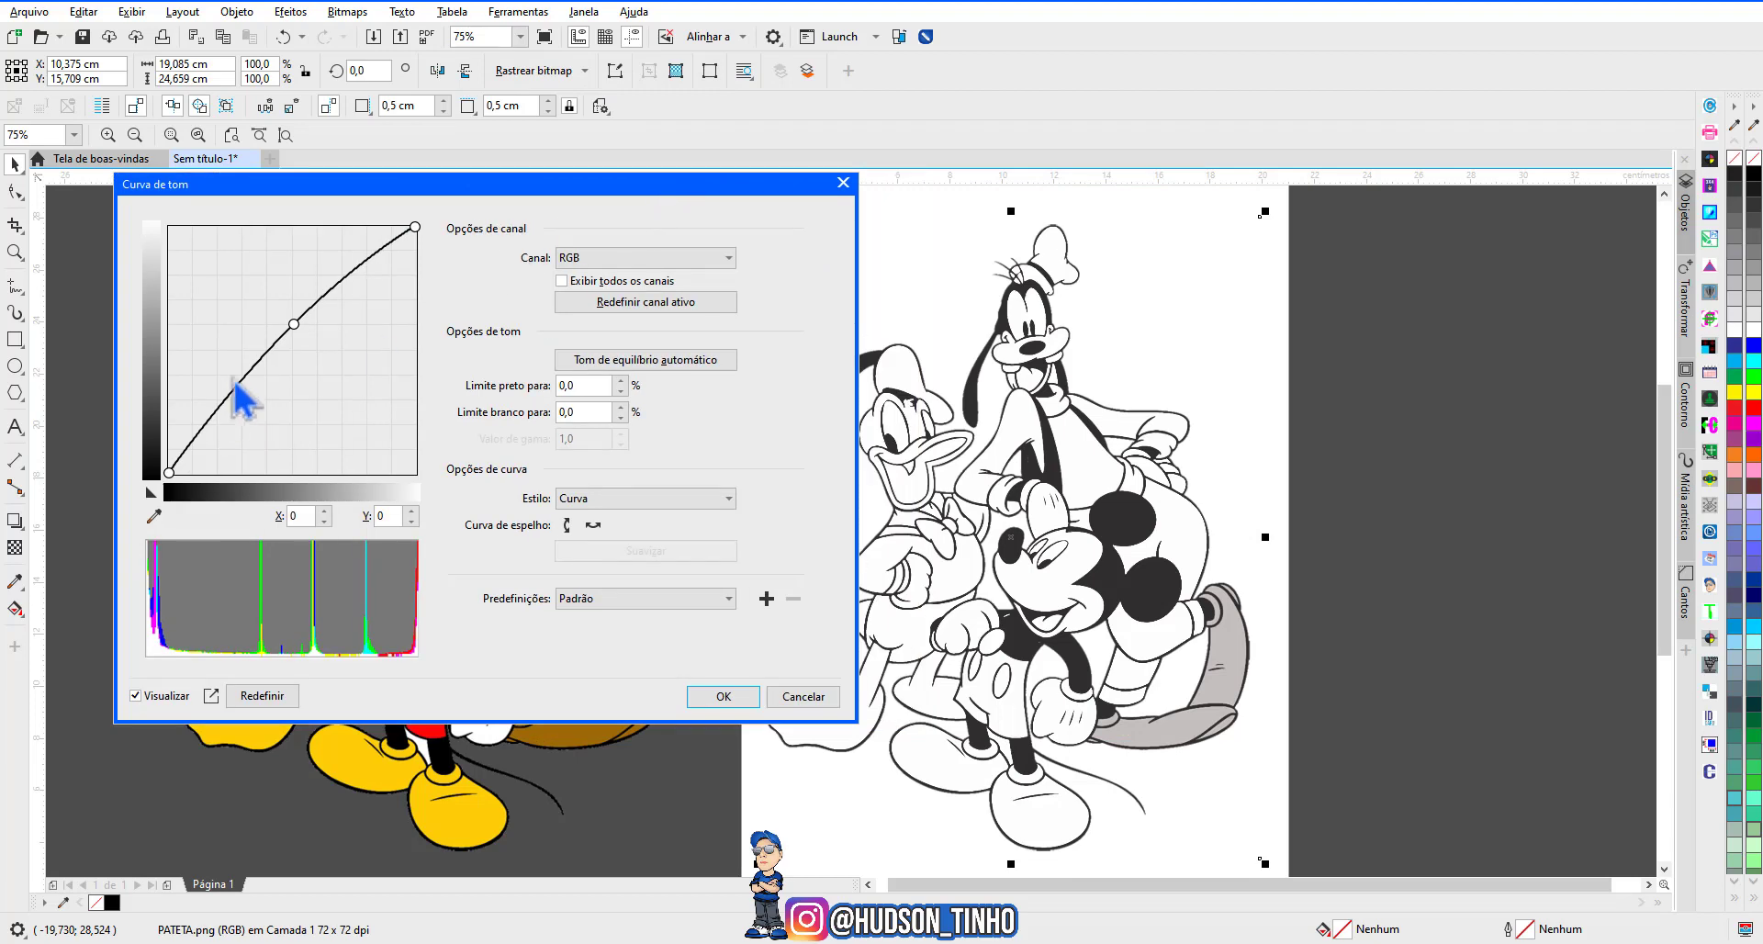
{"action": "left_click_drag", "start_coordinate": [294, 325], "coordinate": [313, 347]}
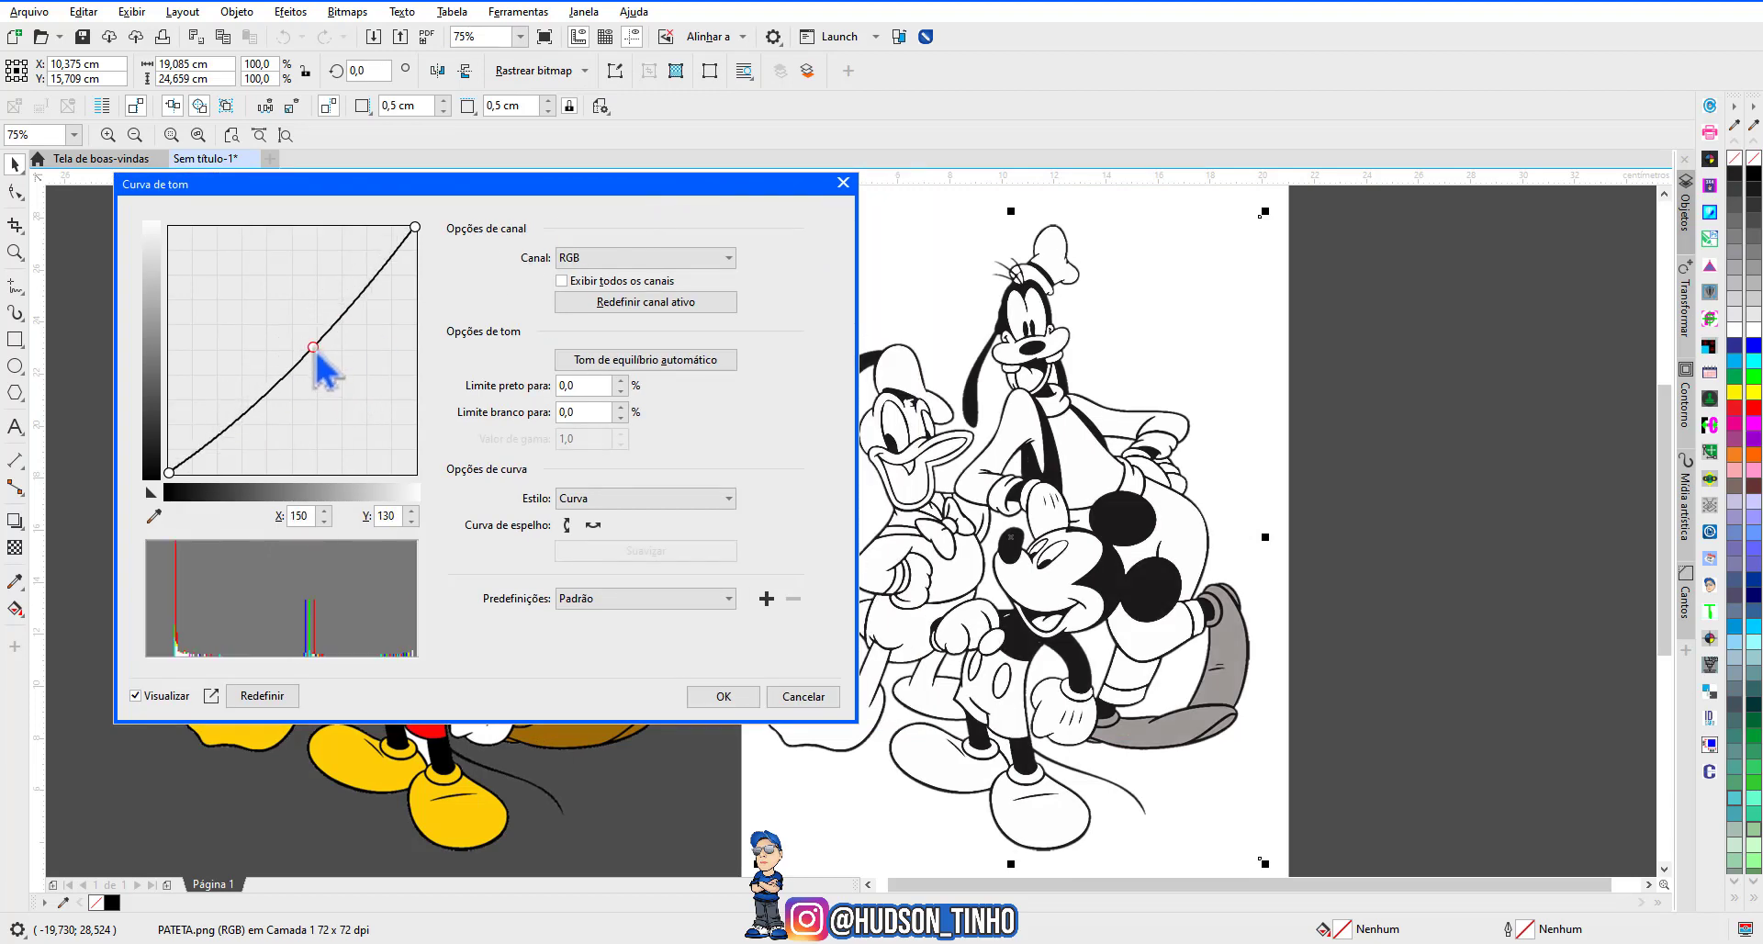
{"action": "left_click_drag", "start_coordinate": [315, 352], "coordinate": [323, 357]}
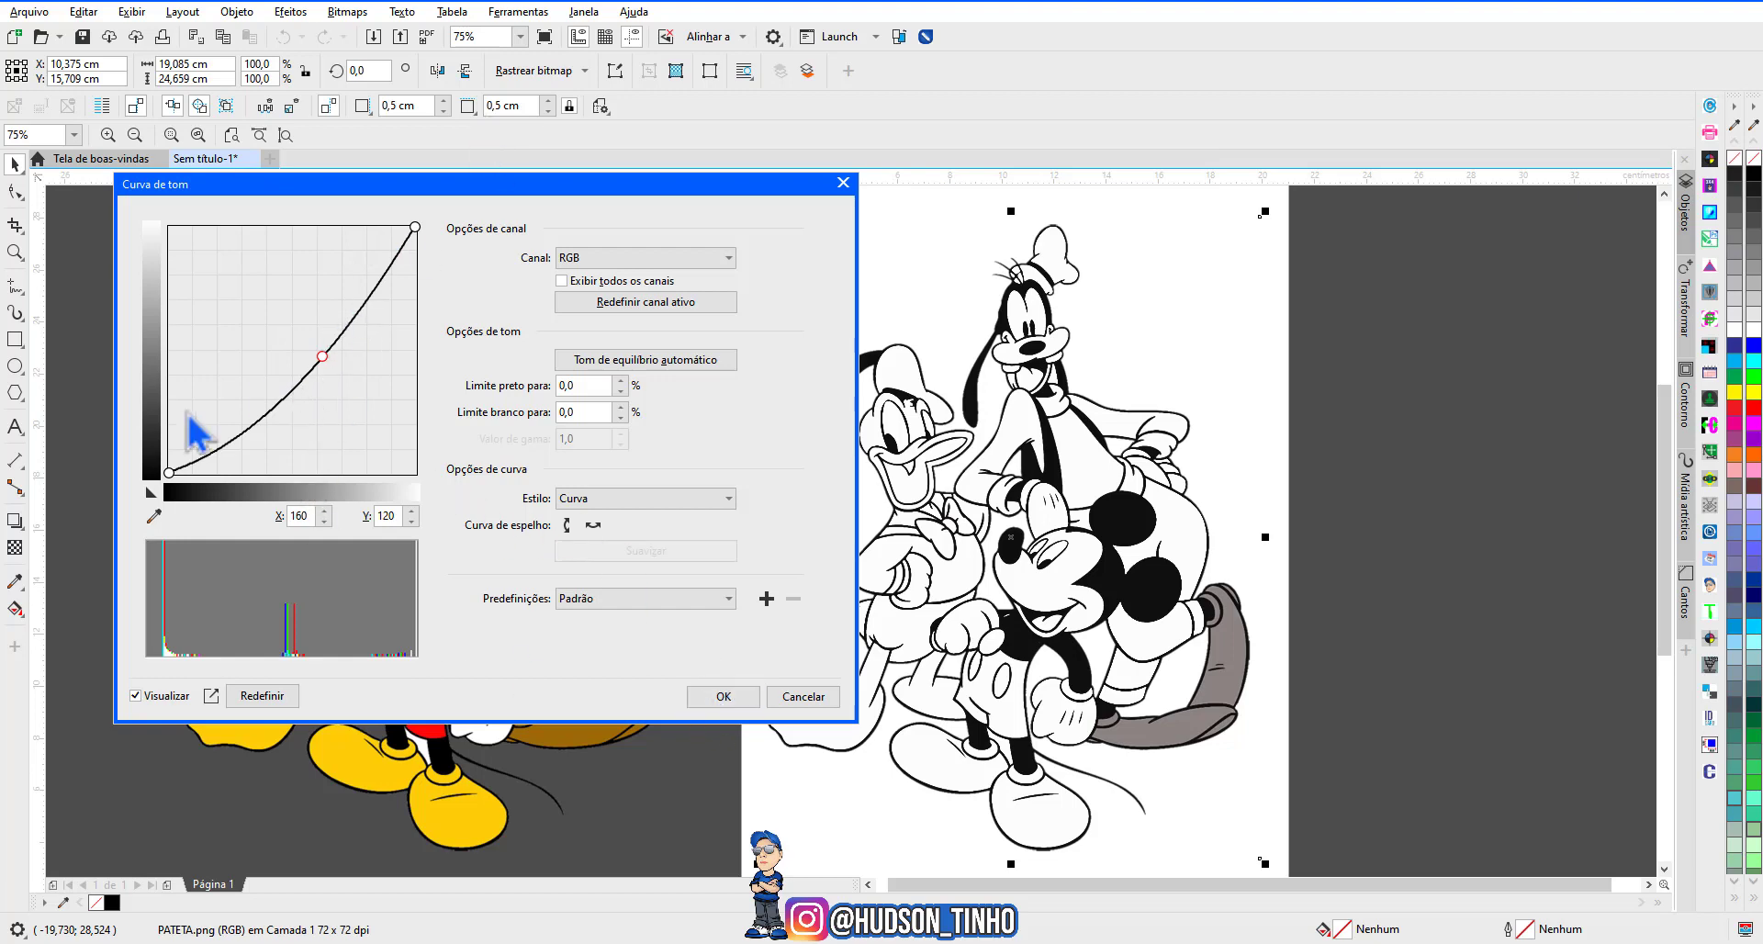
{"action": "left_click", "coordinate": [721, 696]}
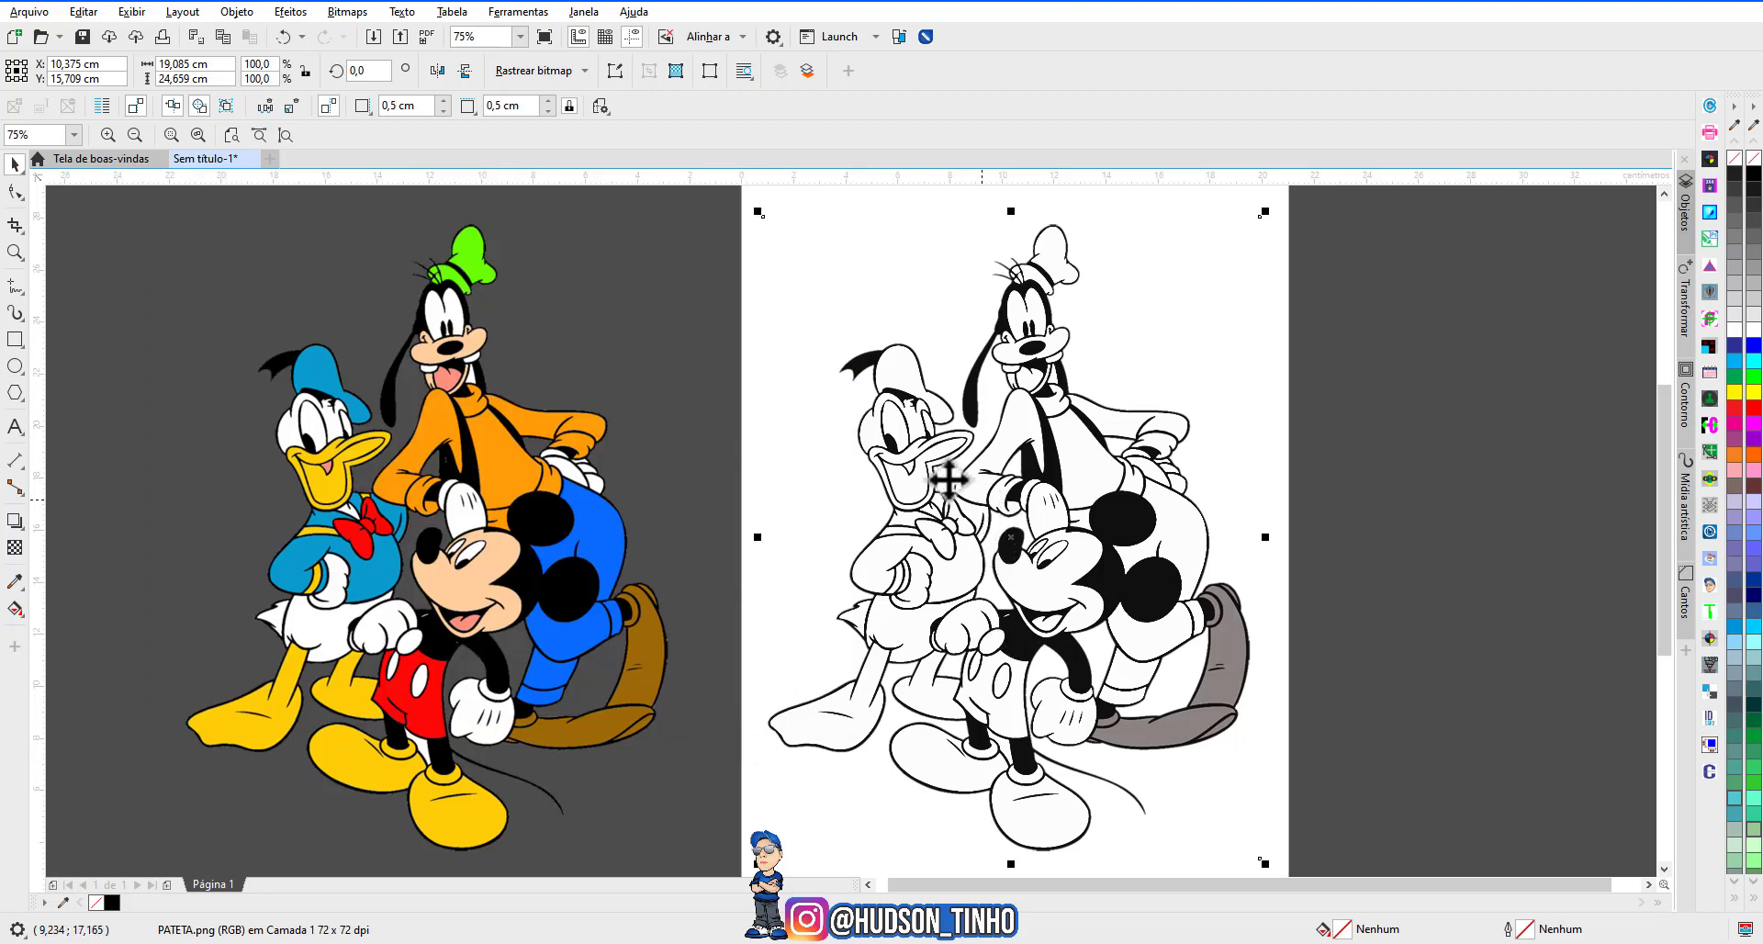
Desaturate the duplicate bitmap on the page.
{"action": "left_click", "coordinate": [290, 11]}
{"action": "mouse_move", "coordinate": [334, 85]}
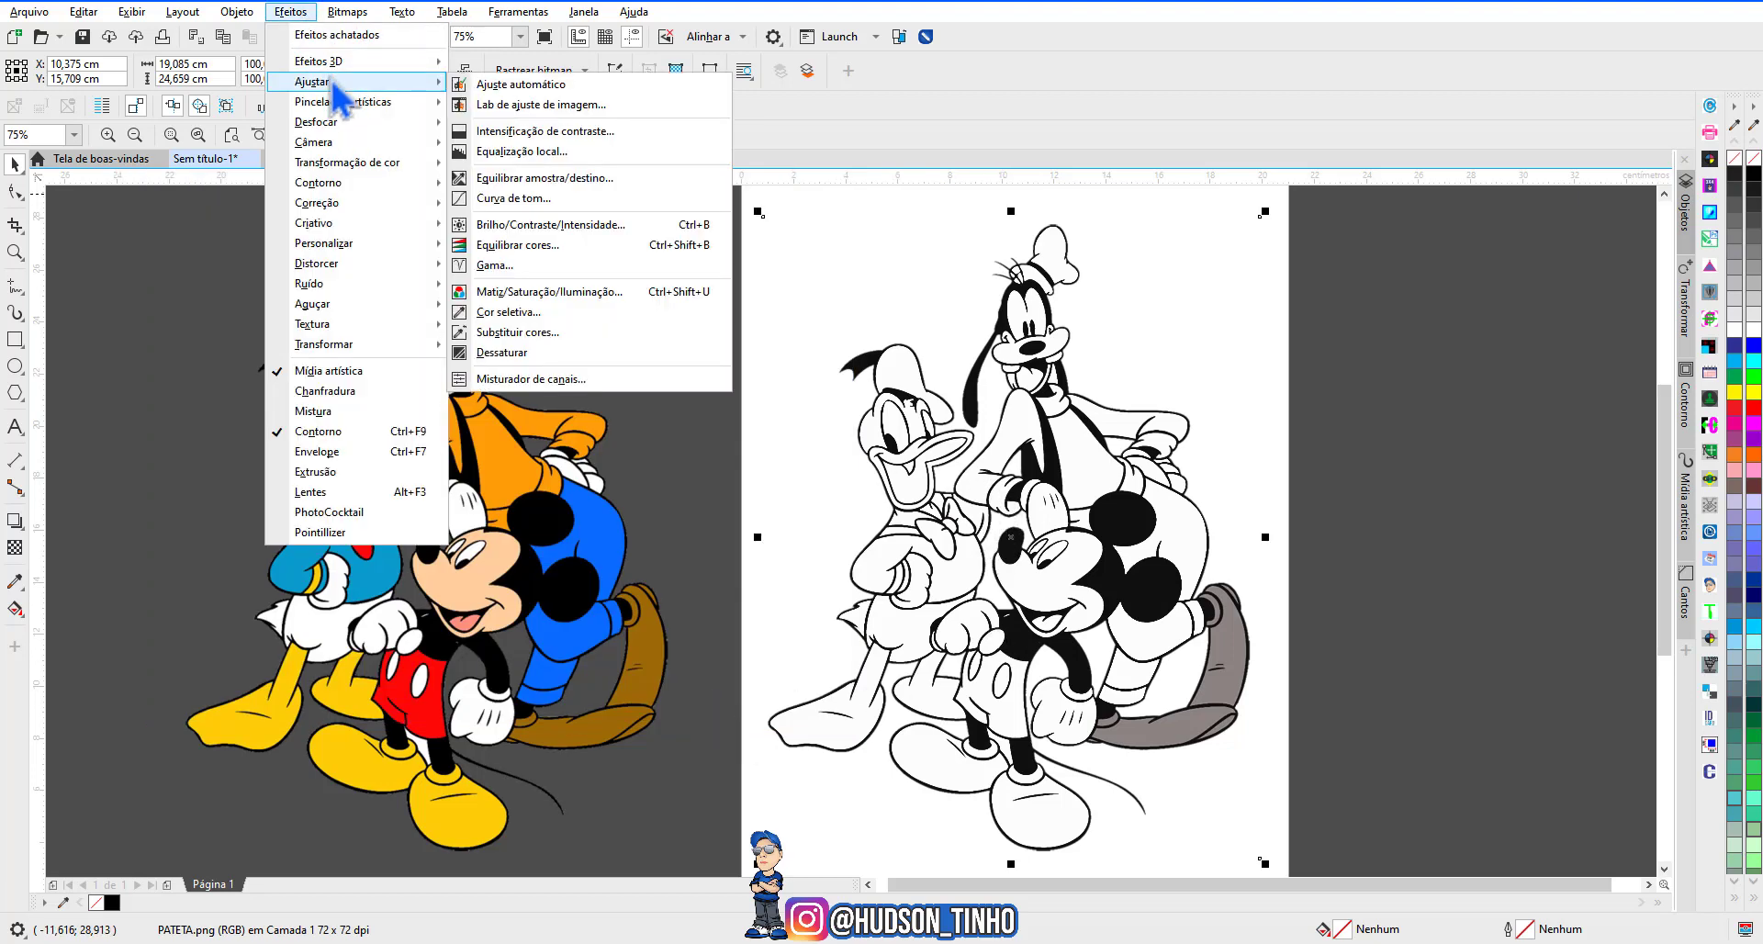
{"action": "left_click", "coordinate": [526, 357]}
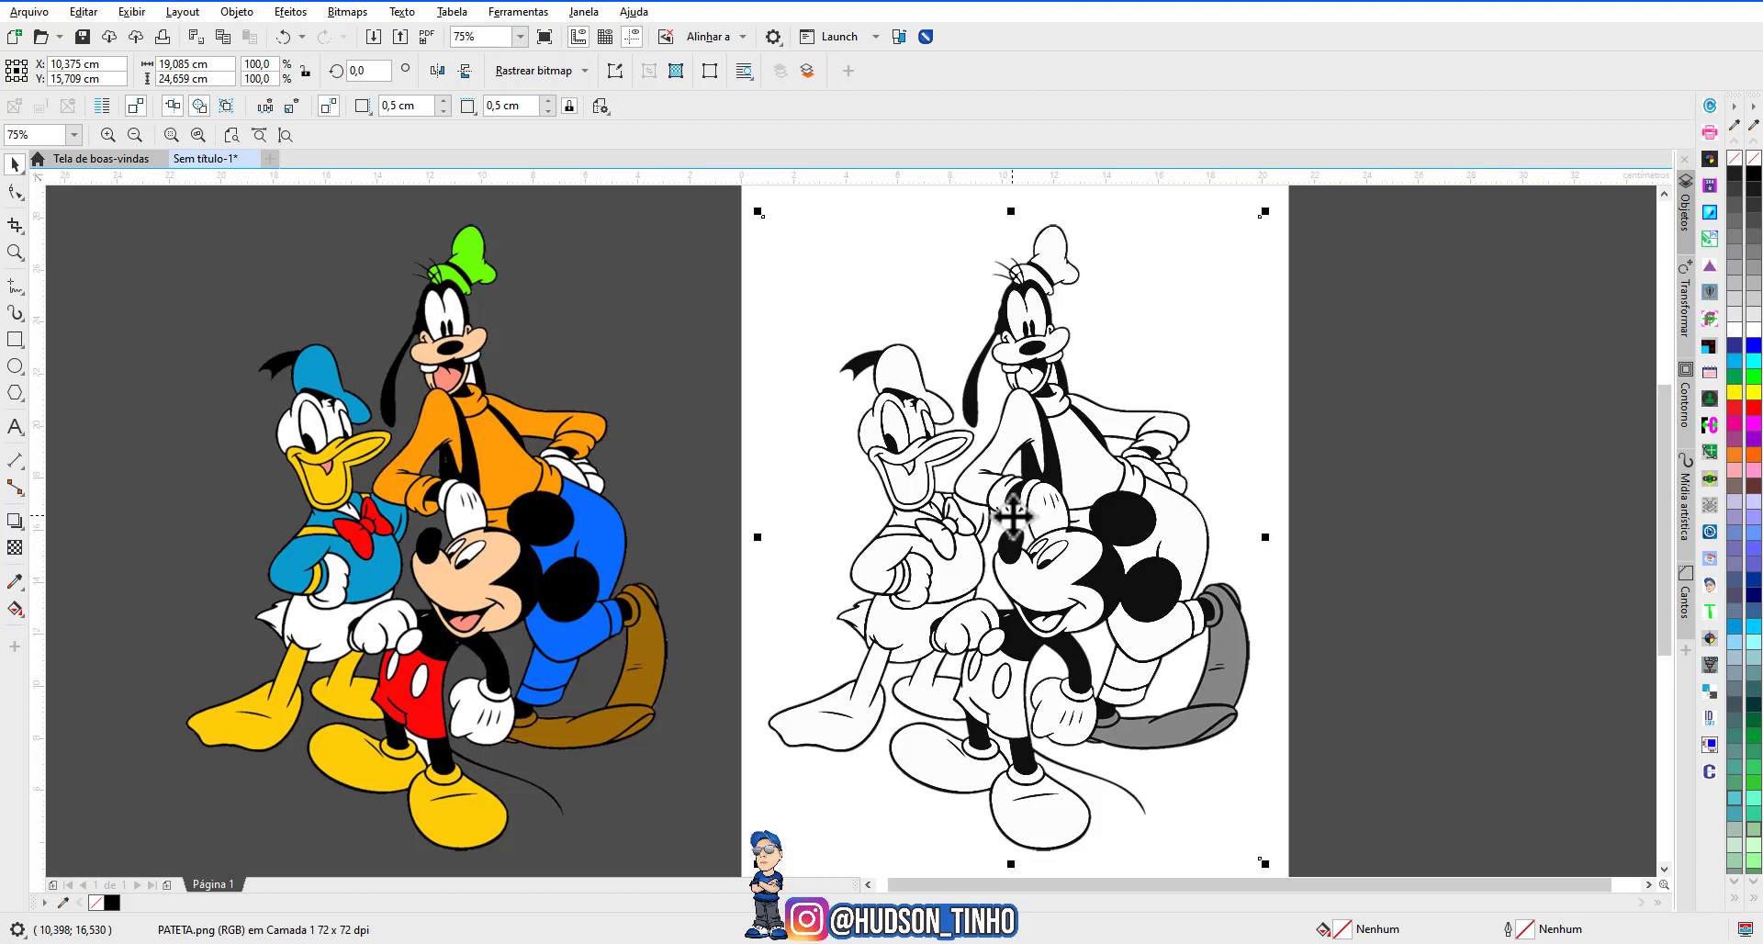
Try converting the desaturated bitmap to 1-bit black and white using the Line Art method with a threshold of 124.
{"action": "left_click", "coordinate": [347, 12]}
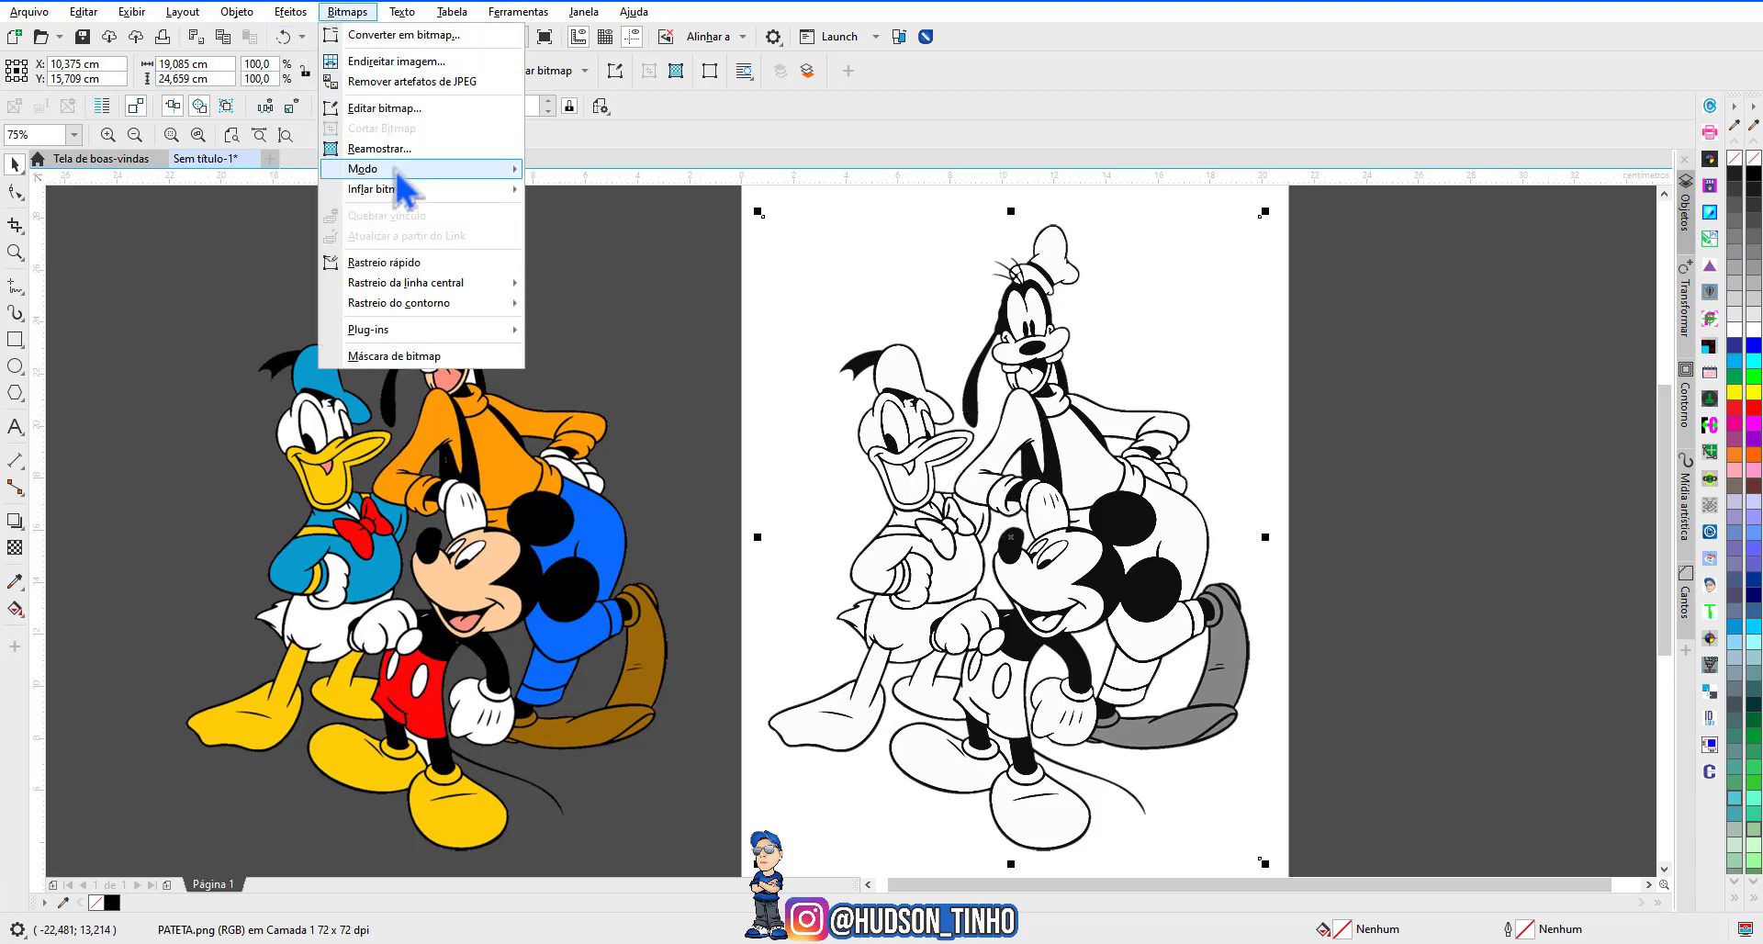
{"action": "mouse_move", "coordinate": [397, 172]}
{"action": "left_click", "coordinate": [591, 180]}
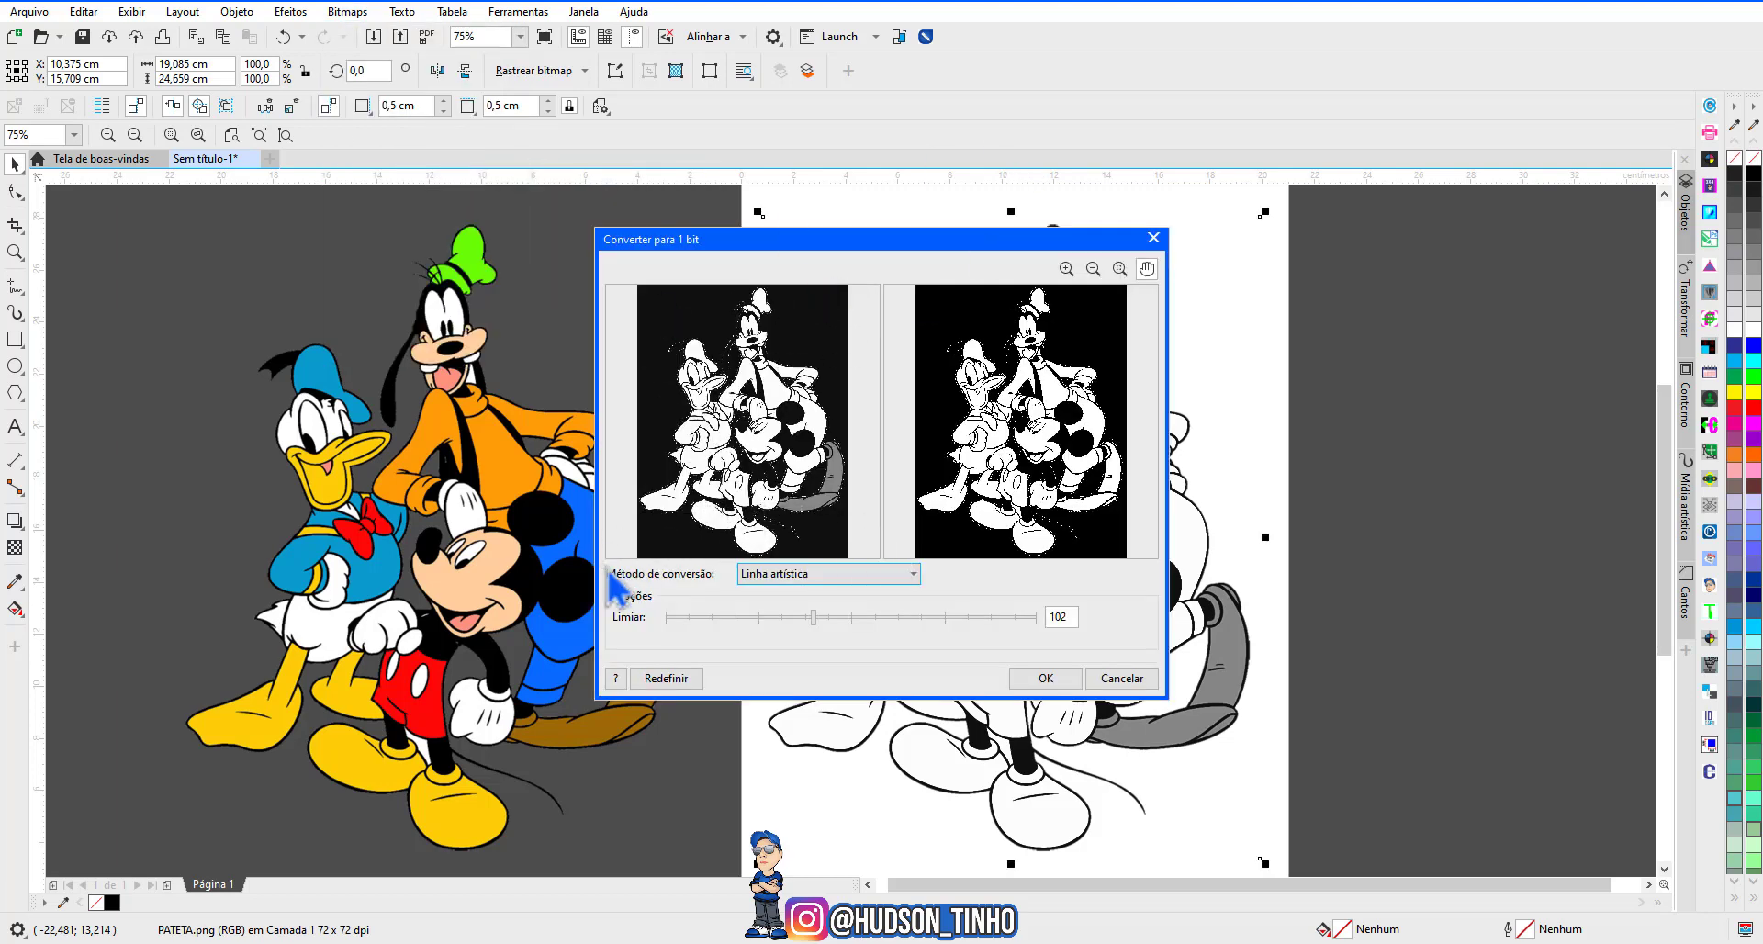
{"action": "left_click", "coordinate": [799, 577]}
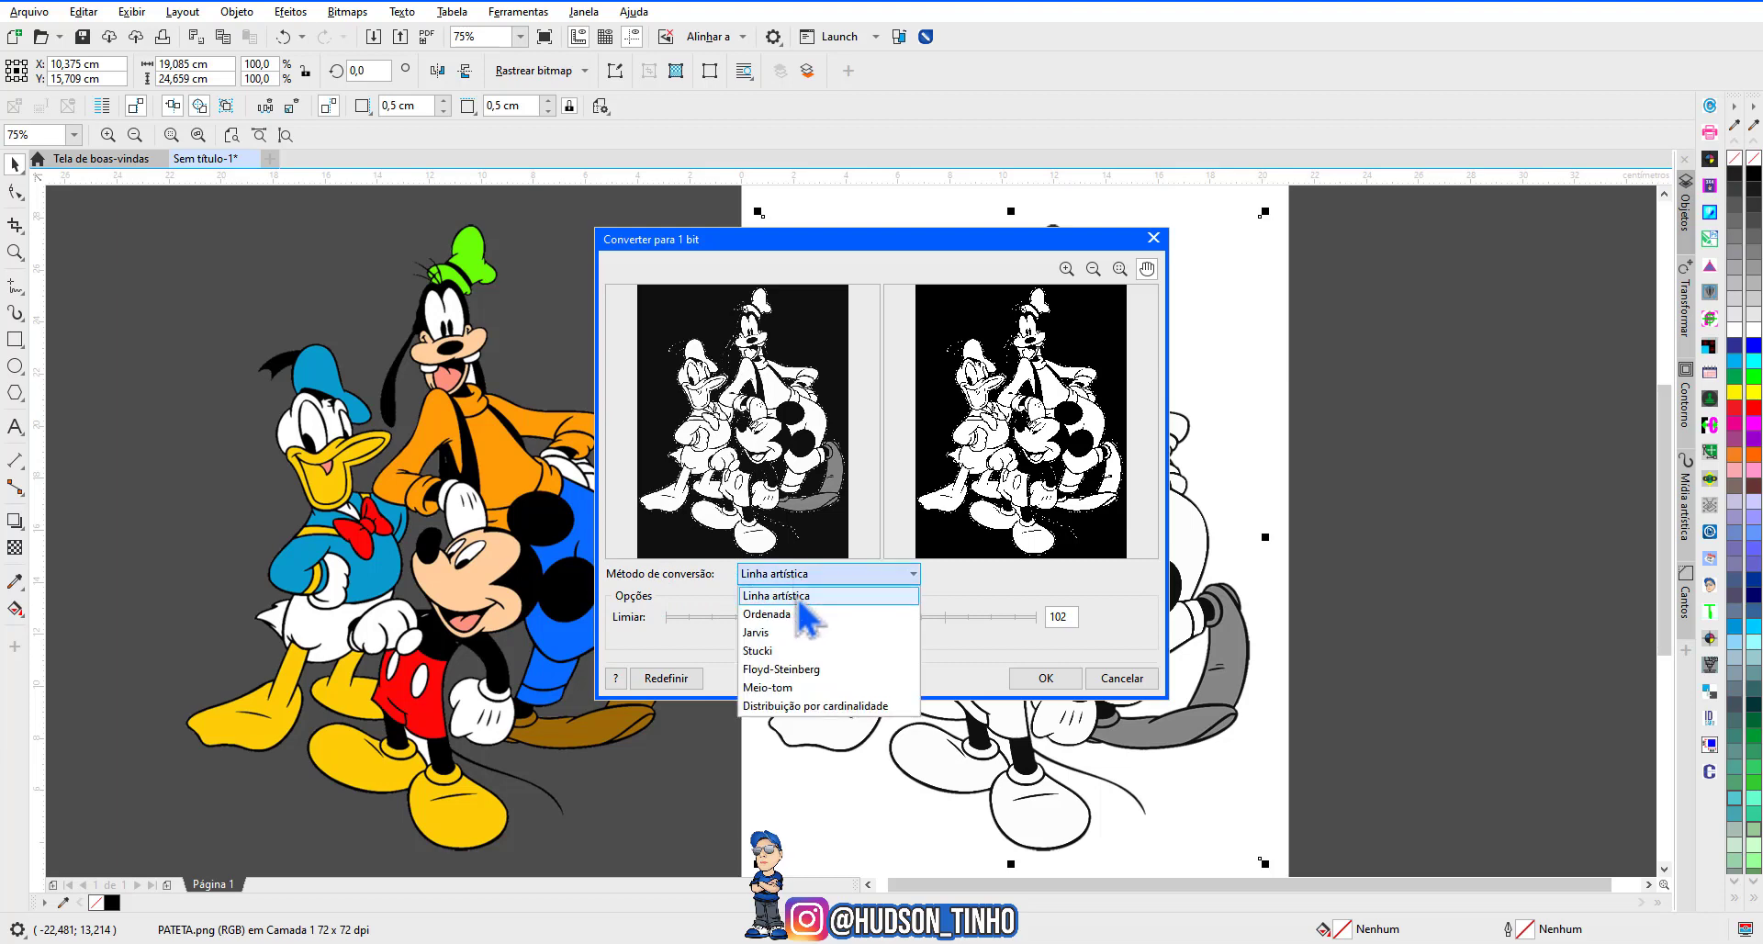
{"action": "left_click", "coordinate": [798, 596]}
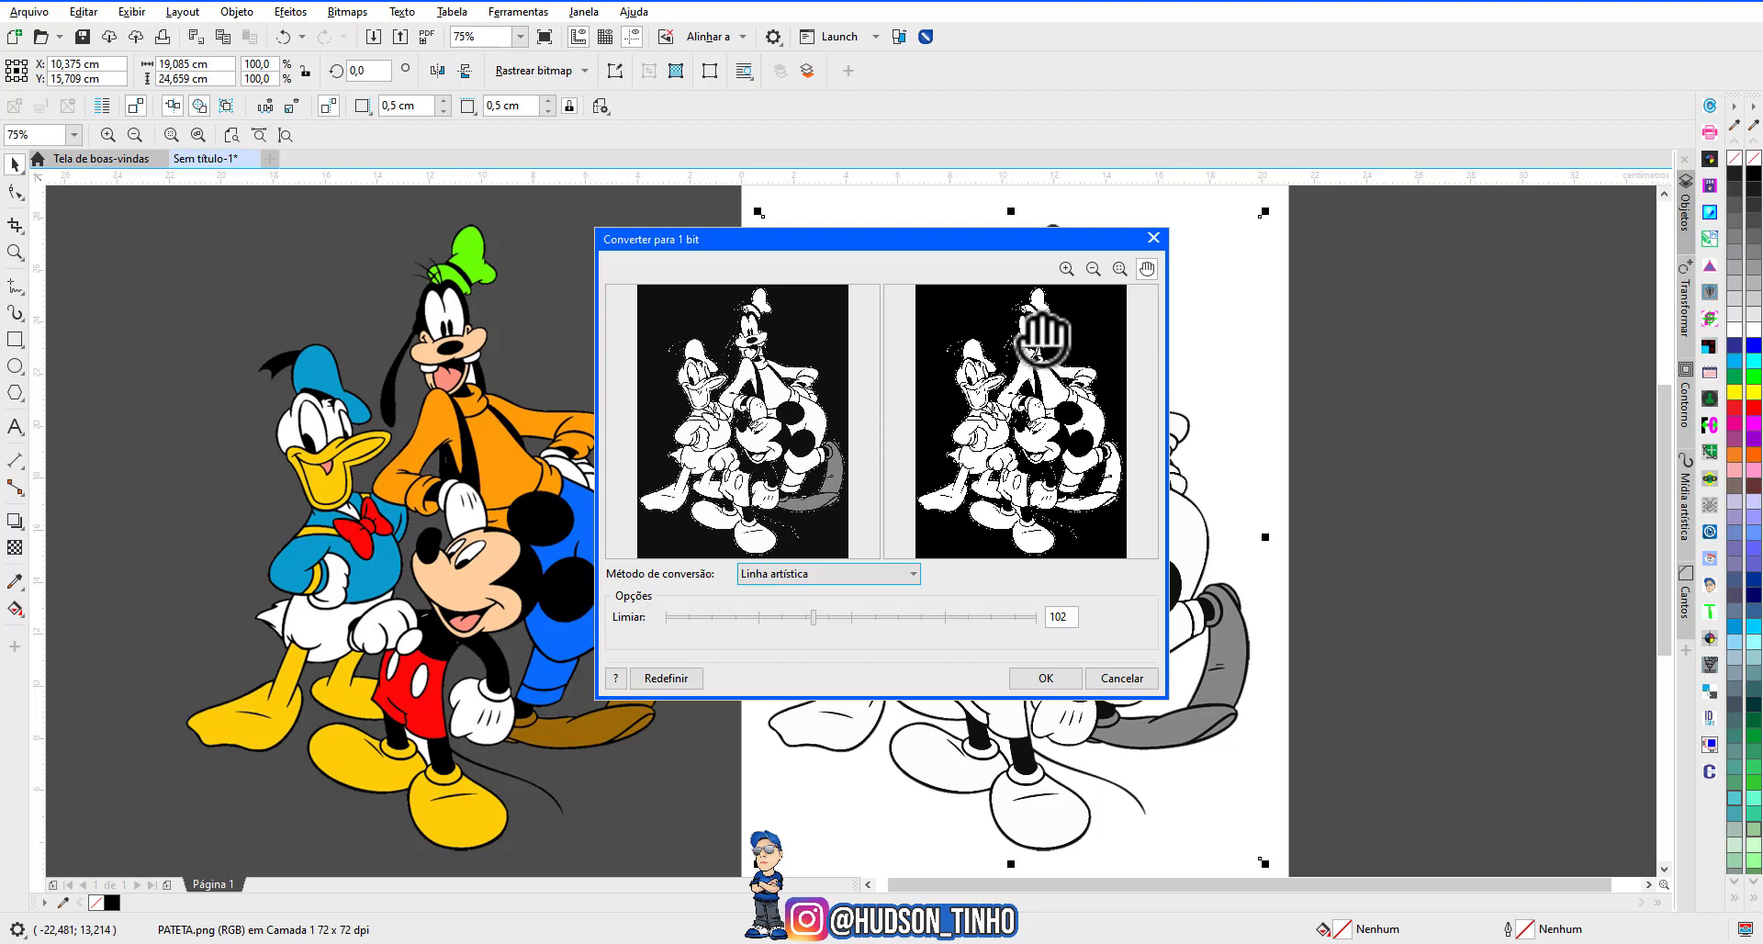
{"action": "scroll", "coordinate": [1065, 363], "scroll_direction": "up", "scroll_amount": 2}
{"action": "scroll", "coordinate": [1045, 342], "scroll_direction": "up", "scroll_amount": 1}
{"action": "left_click_drag", "start_coordinate": [1045, 342], "coordinate": [1033, 470]}
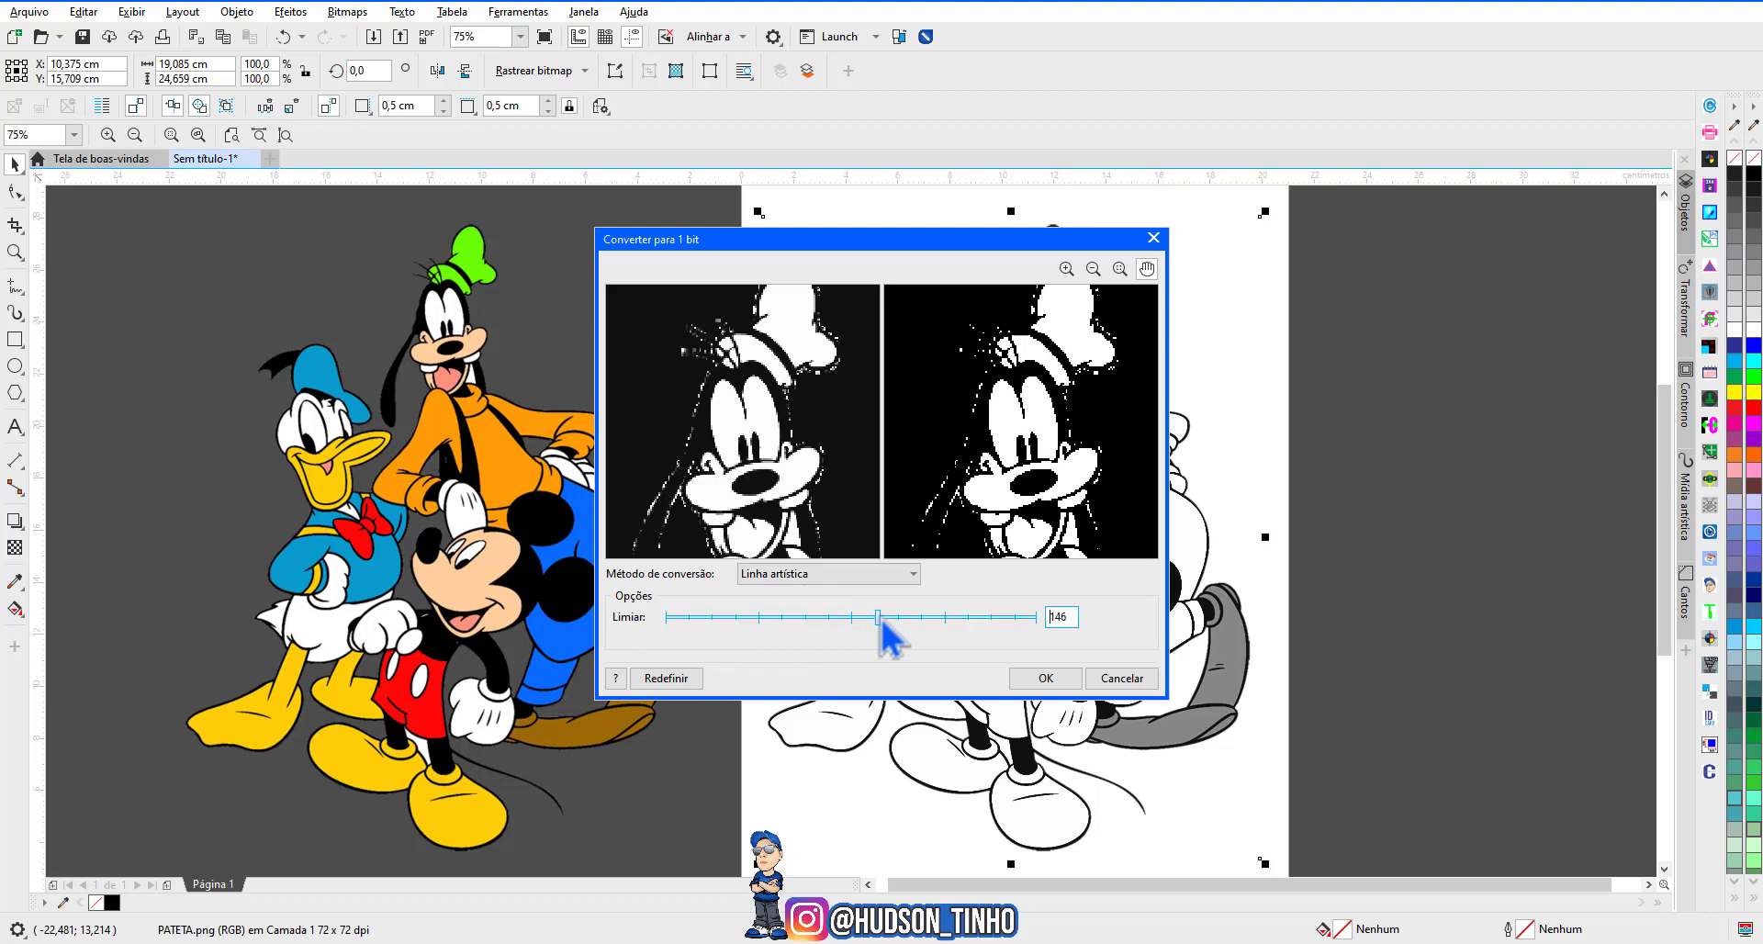
{"action": "left_click_drag", "start_coordinate": [860, 614], "coordinate": [846, 613]}
{"action": "left_click_drag", "start_coordinate": [952, 233], "coordinate": [539, 255]}
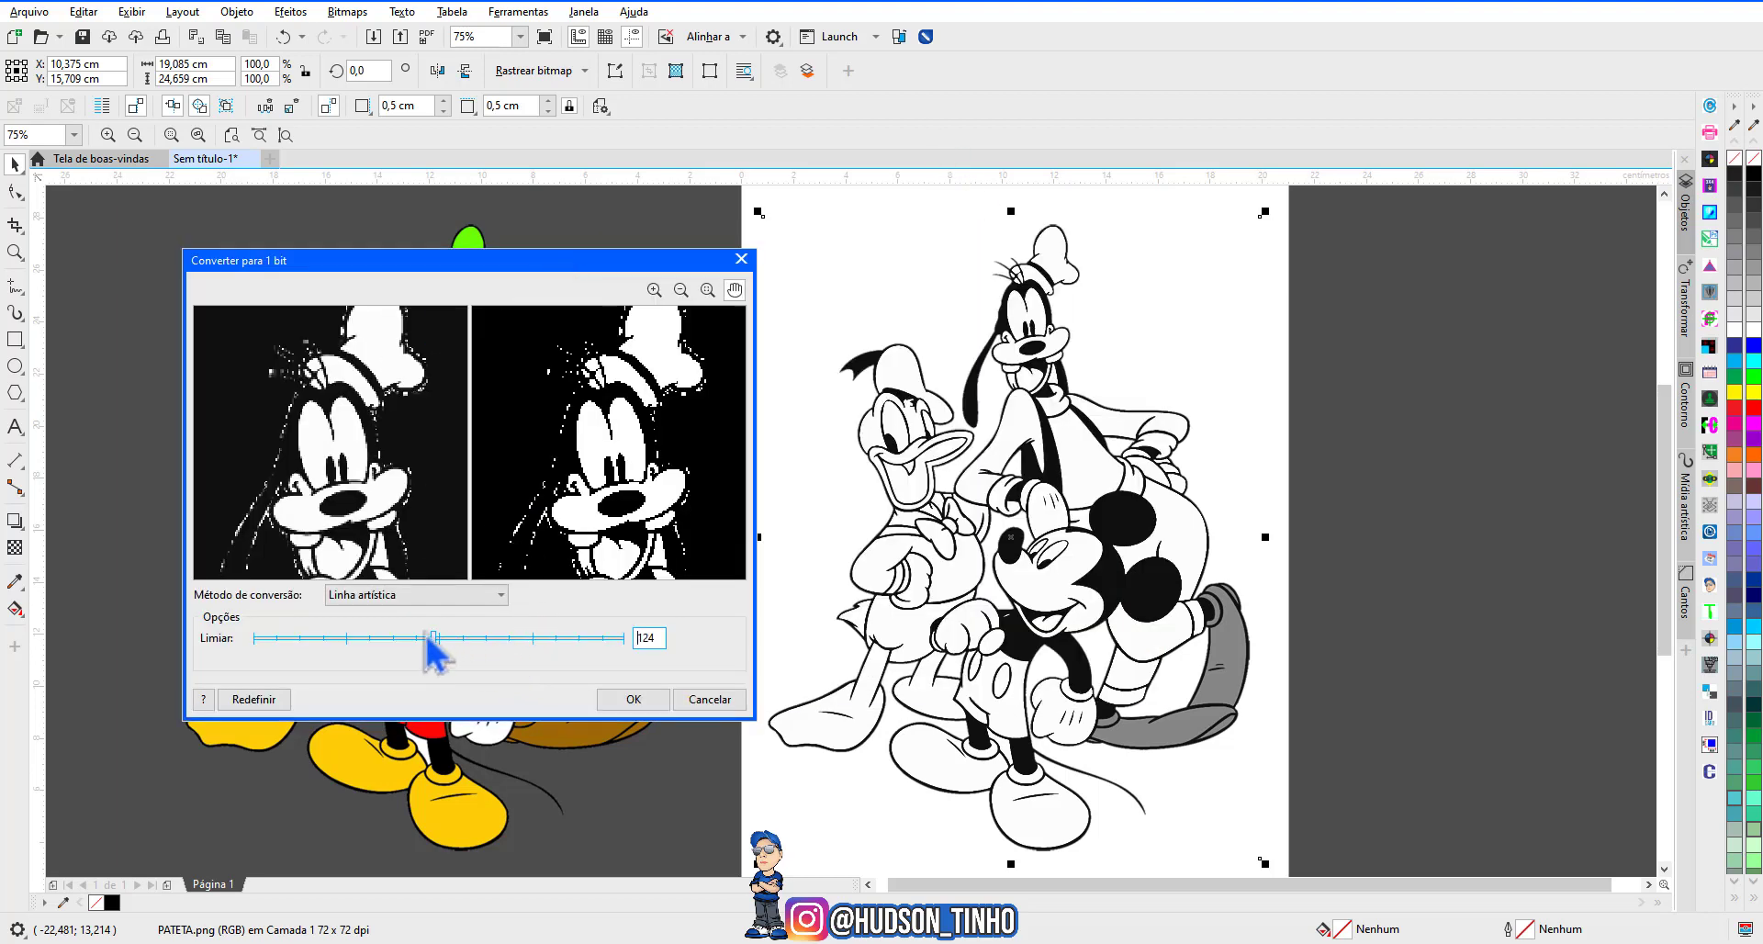
{"action": "left_click", "coordinate": [639, 703]}
Check the converted line edges up close, and undo the 1-bit conversion.
{"action": "scroll", "coordinate": [1015, 459], "scroll_direction": "up", "scroll_amount": 4}
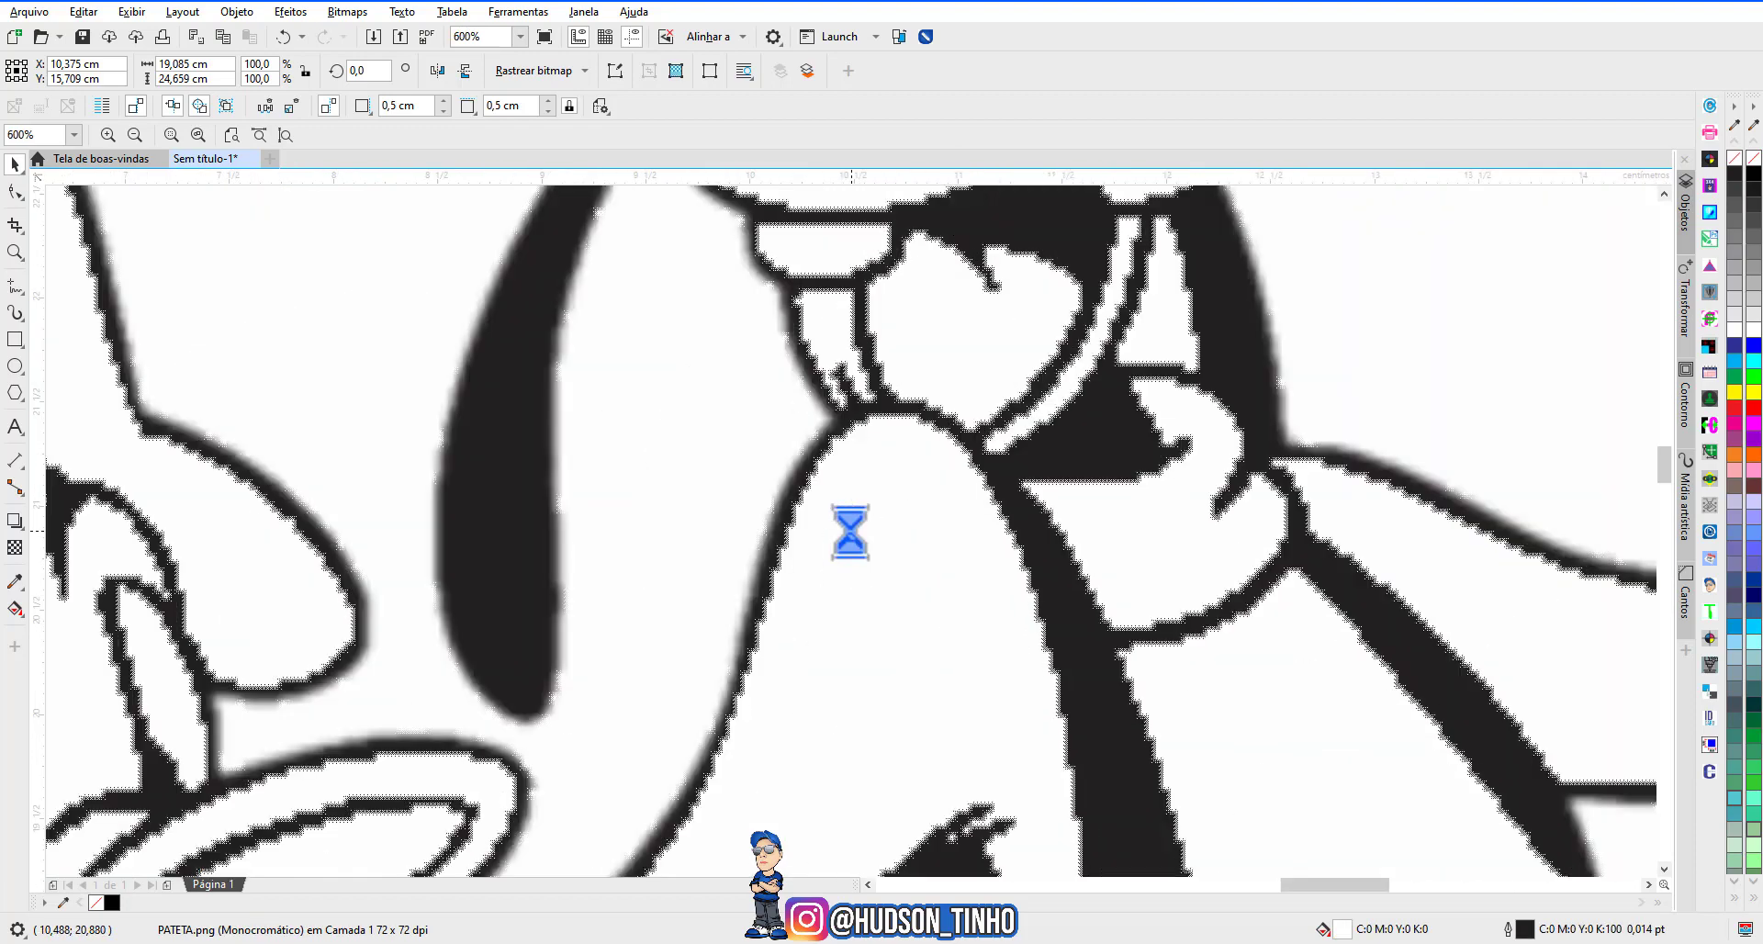
{"action": "scroll", "coordinate": [852, 531], "scroll_direction": "down", "scroll_amount": 4}
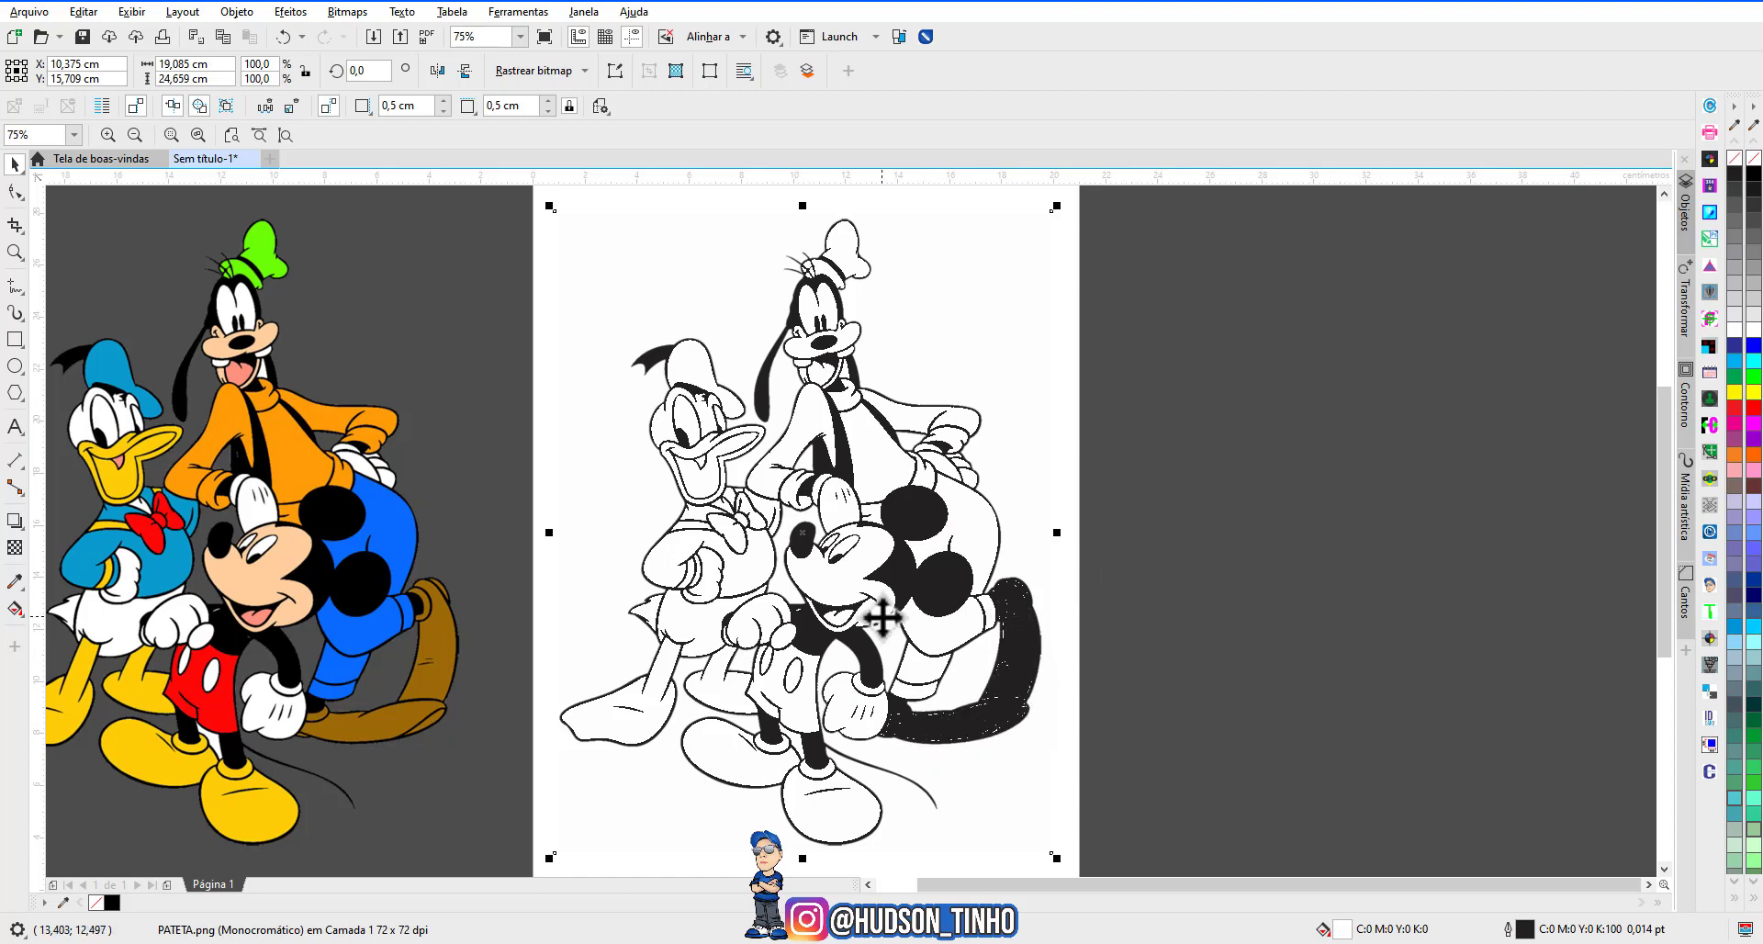
{"action": "key", "text": "ctrl+z"}
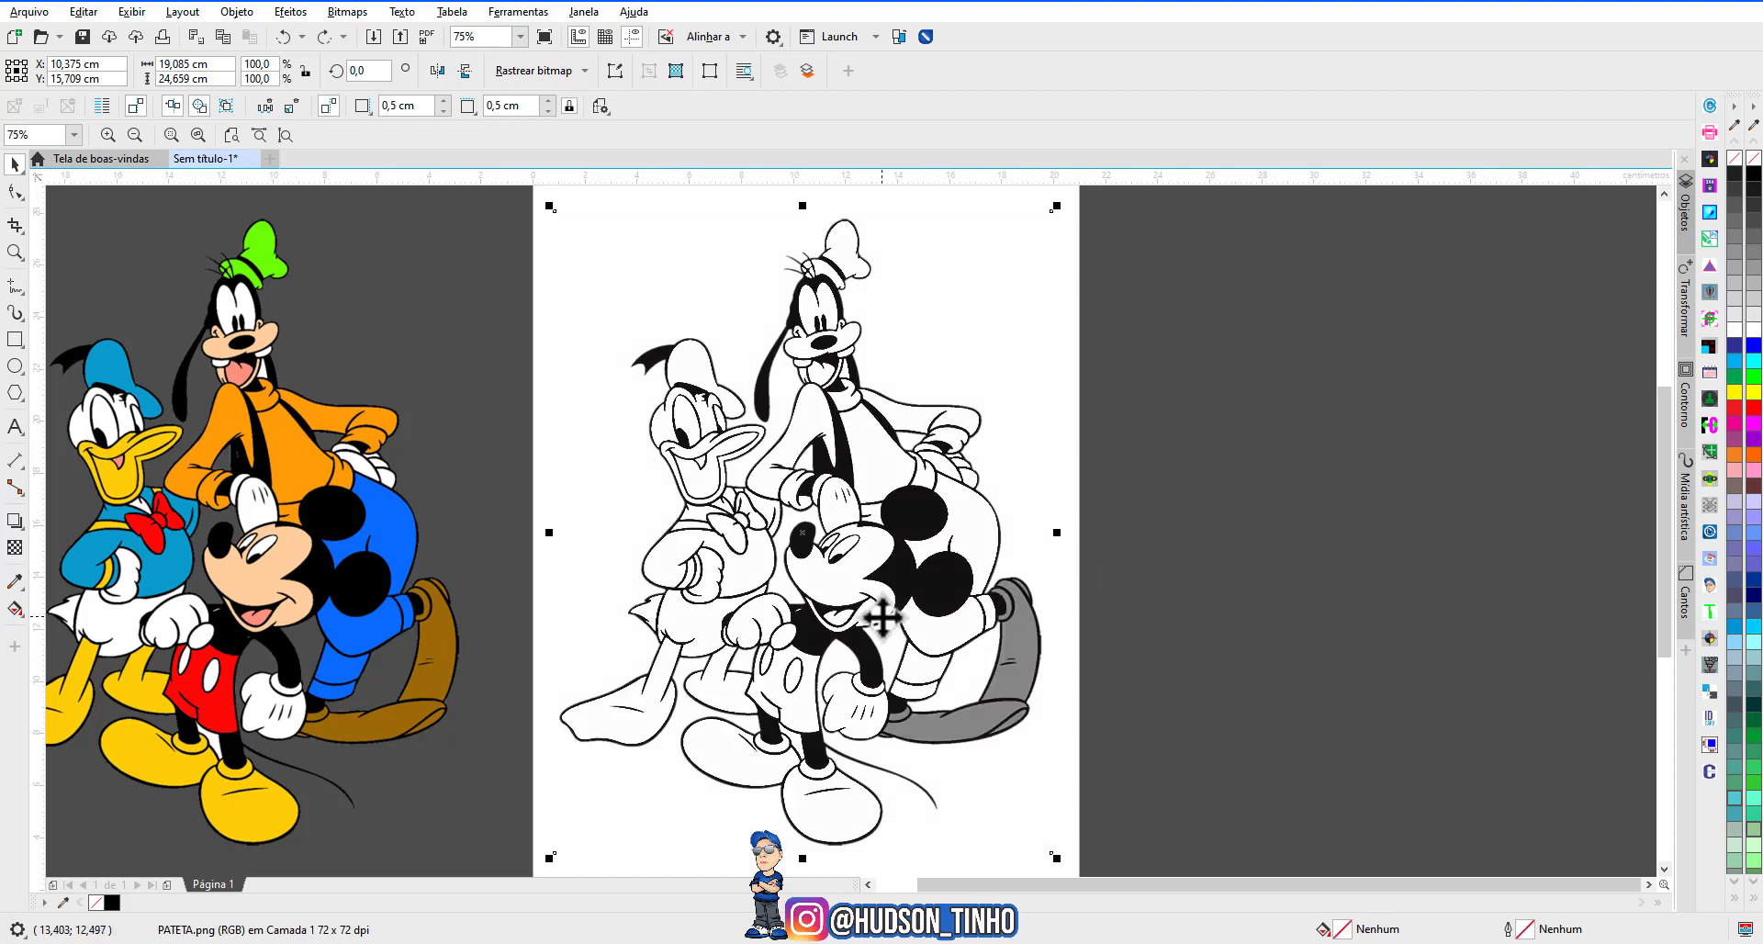
Move the desaturated bitmap off the page onto the dark pasteboard at its right side.
{"action": "left_click", "coordinate": [1182, 581]}
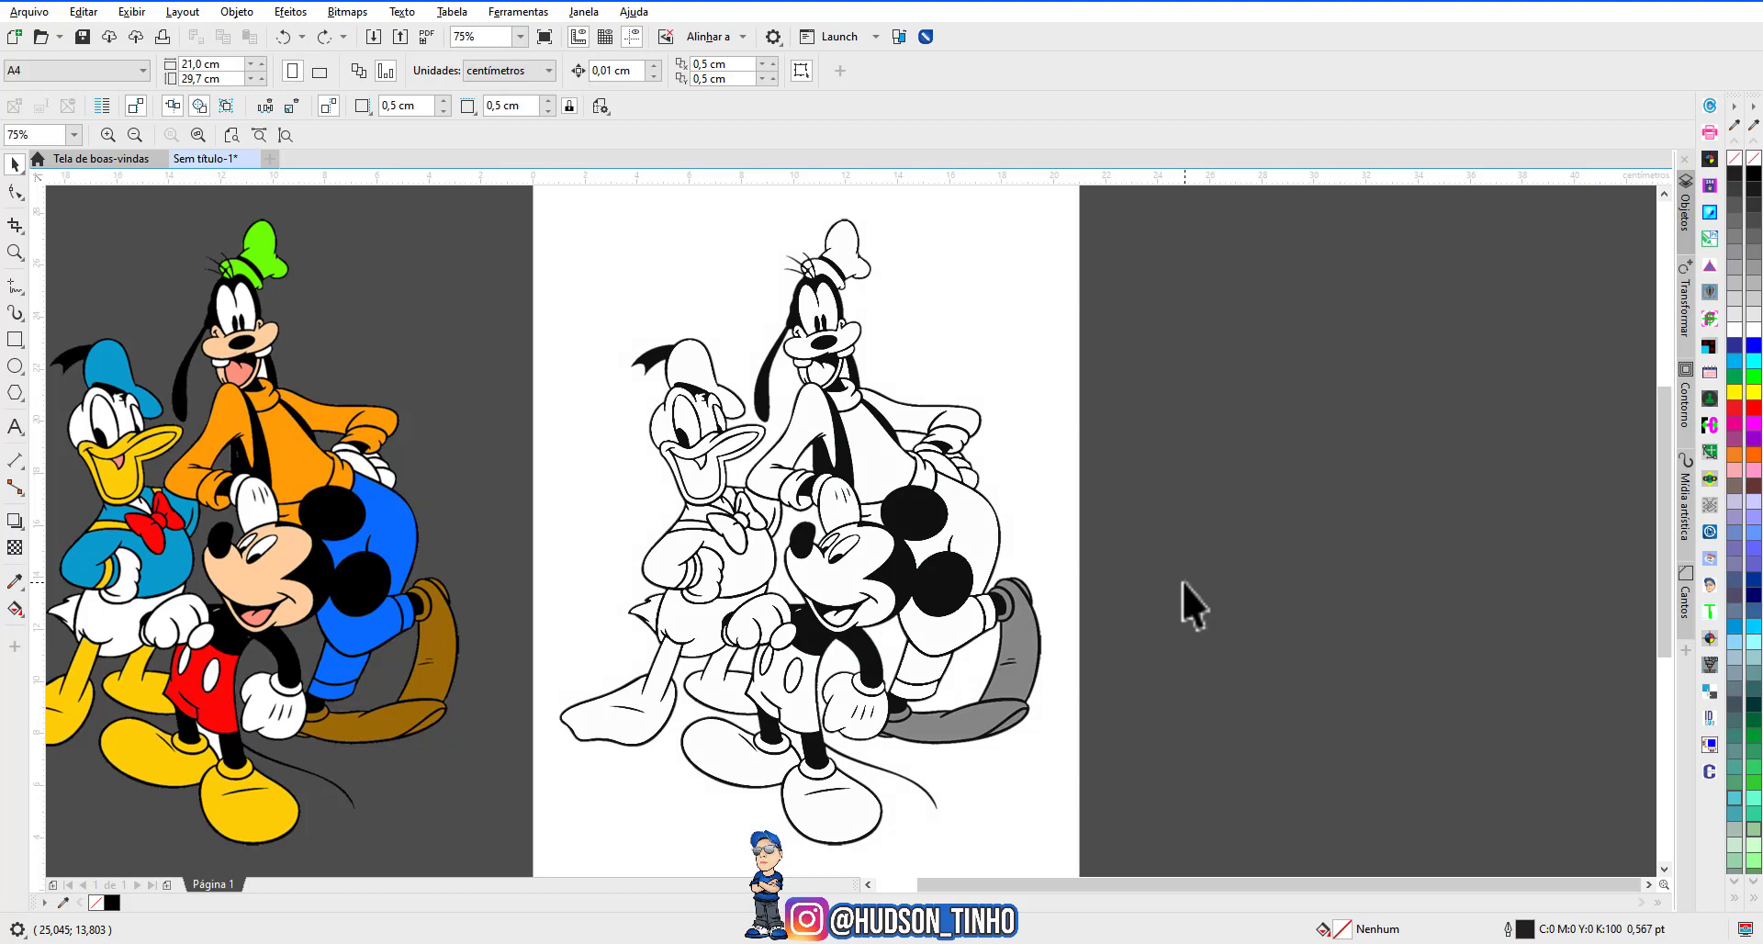
{"action": "left_click", "coordinate": [730, 496]}
{"action": "left_click_drag", "start_coordinate": [730, 496], "coordinate": [1293, 497]}
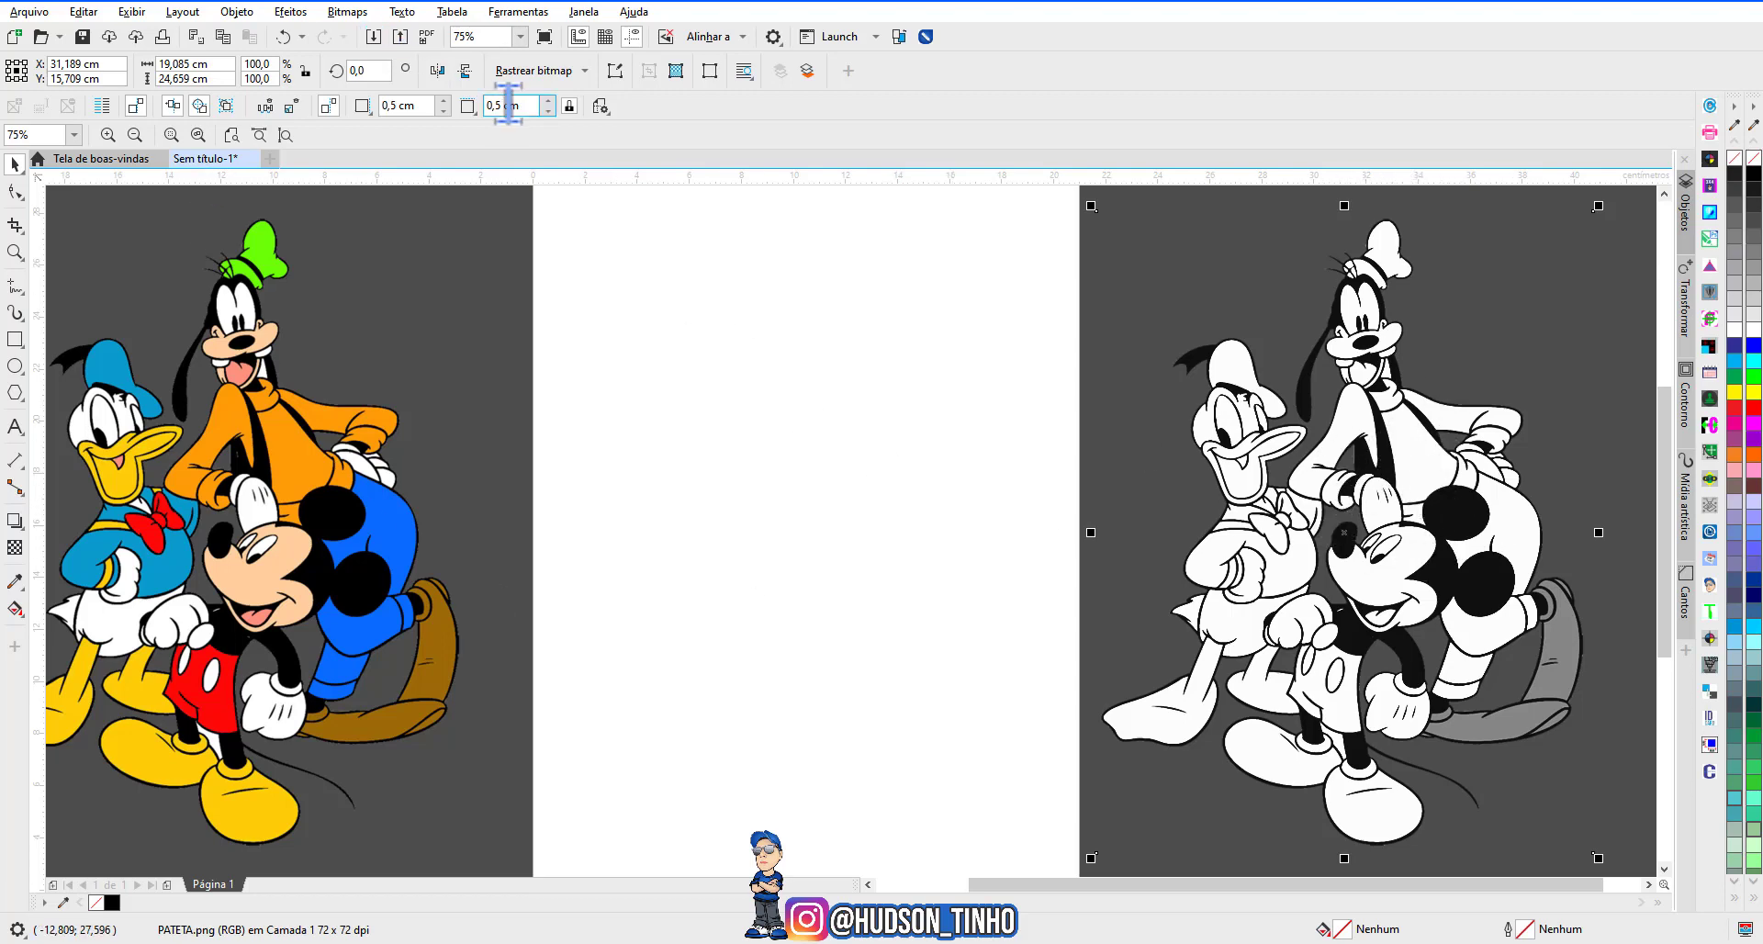
Start an outline trace of the desaturated bitmap as a detailed logo (Logotipo detalhado) and inspect the traced duck in the preview.
{"action": "left_click", "coordinate": [584, 71]}
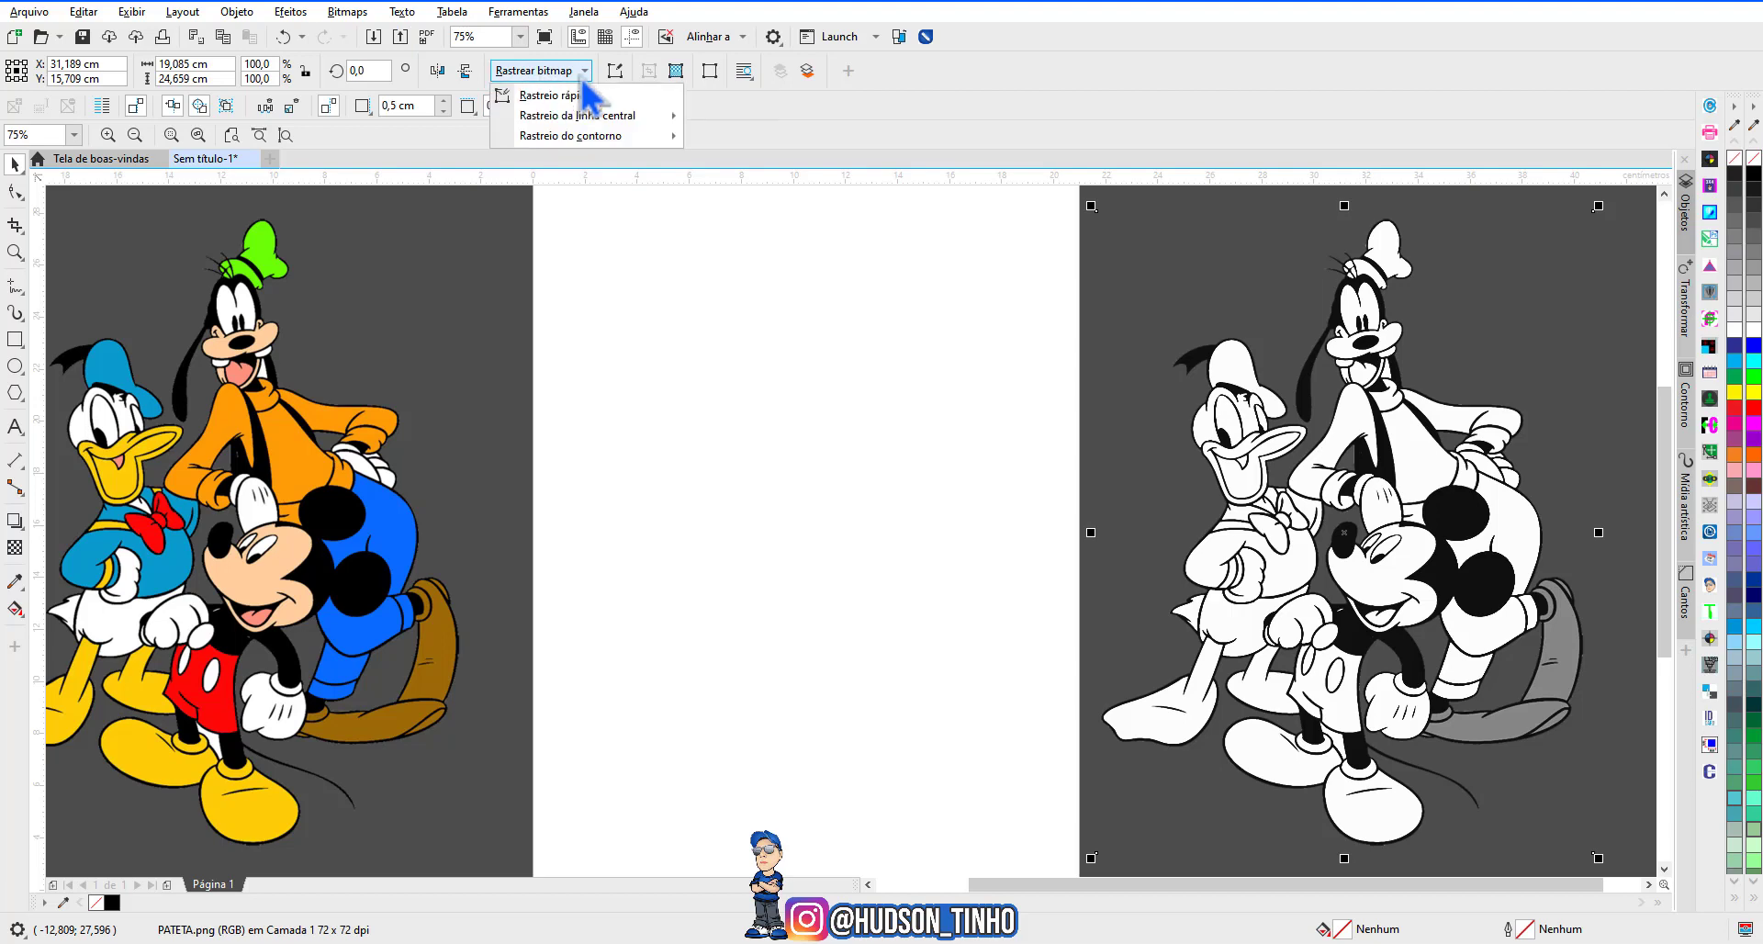
{"action": "mouse_move", "coordinate": [604, 142]}
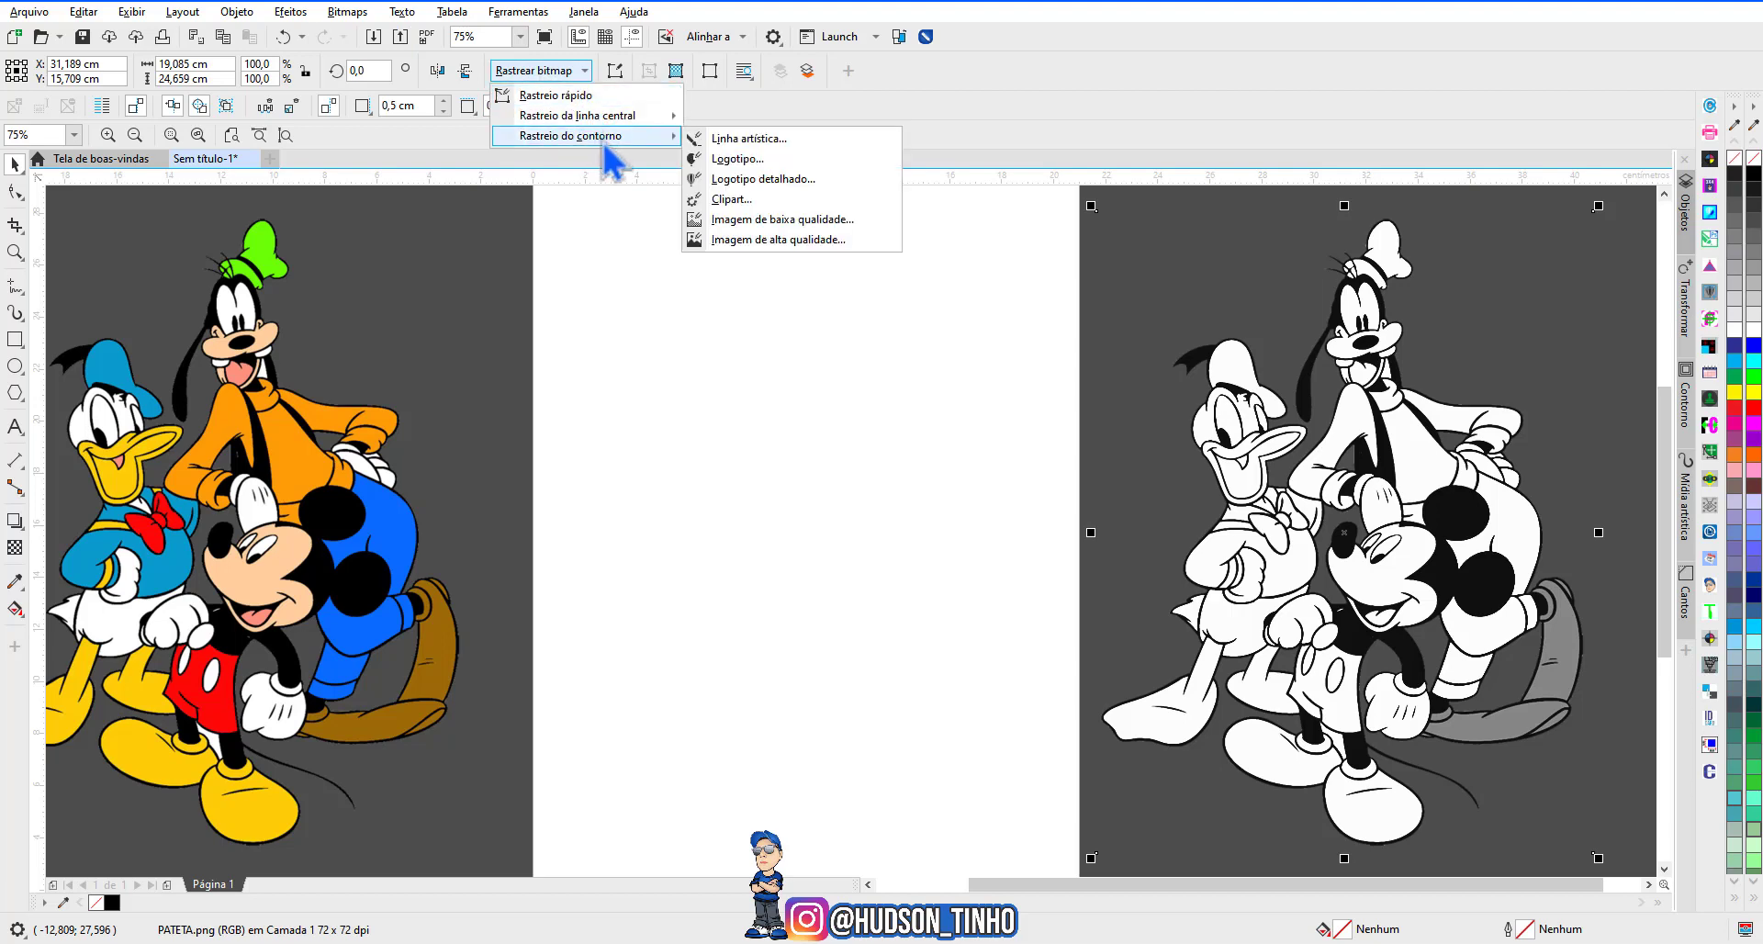
{"action": "left_click", "coordinate": [808, 179]}
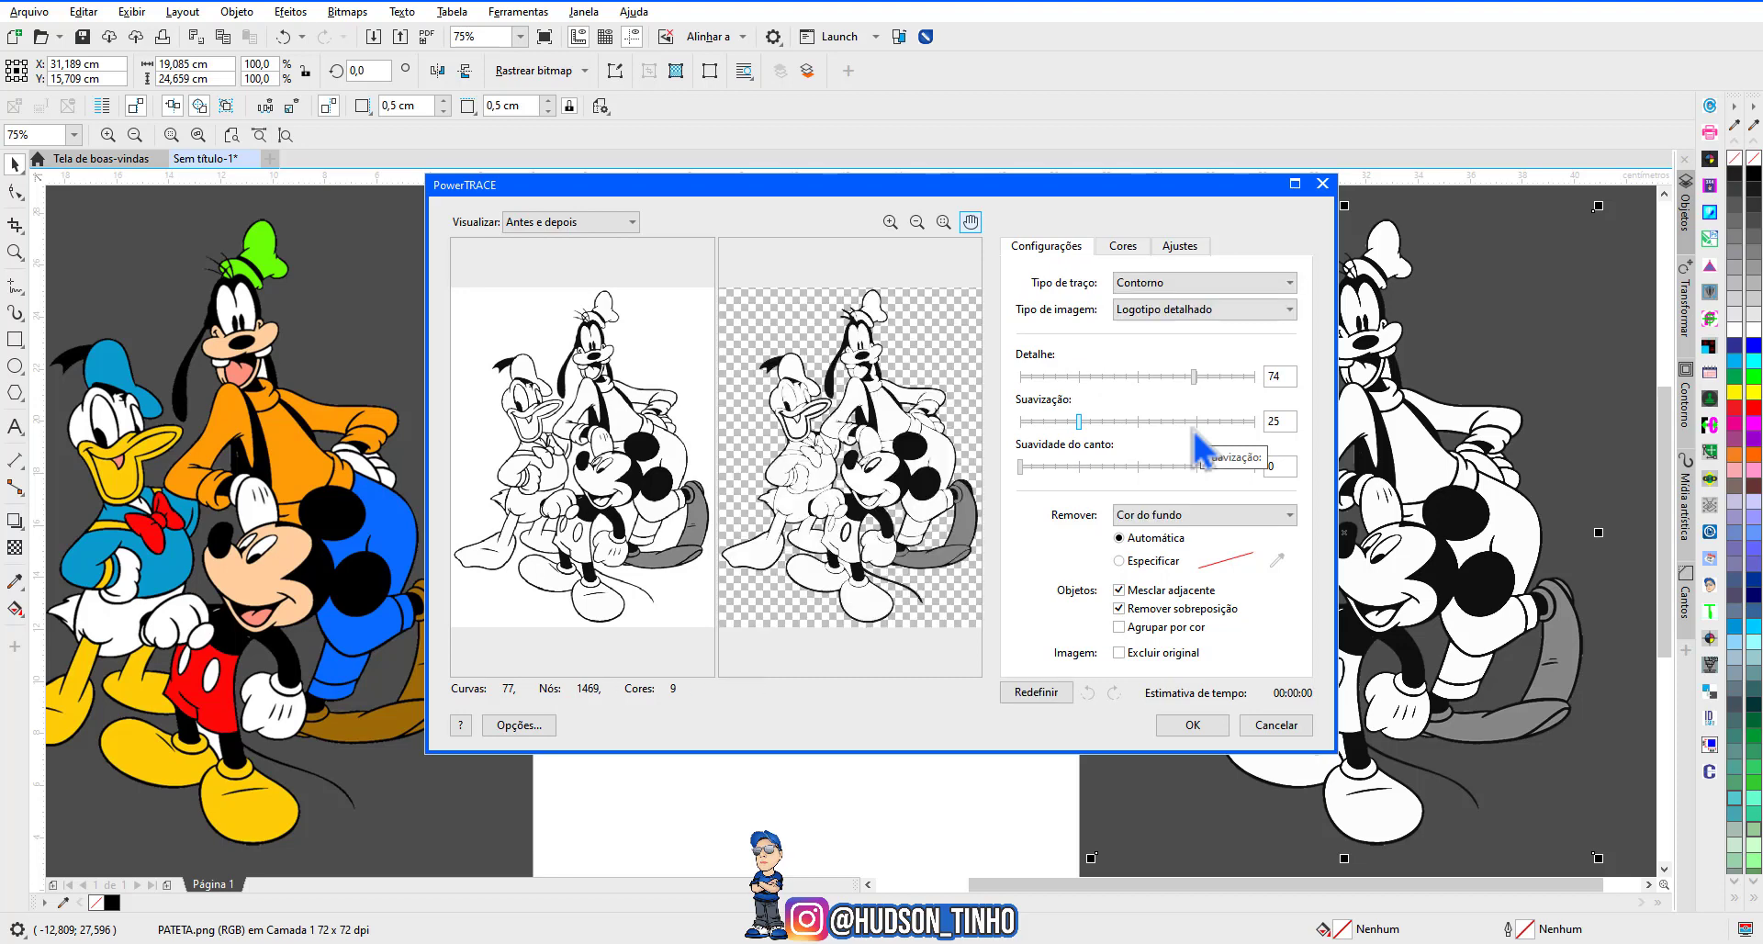
{"action": "scroll", "coordinate": [748, 460], "scroll_direction": "up", "scroll_amount": 2}
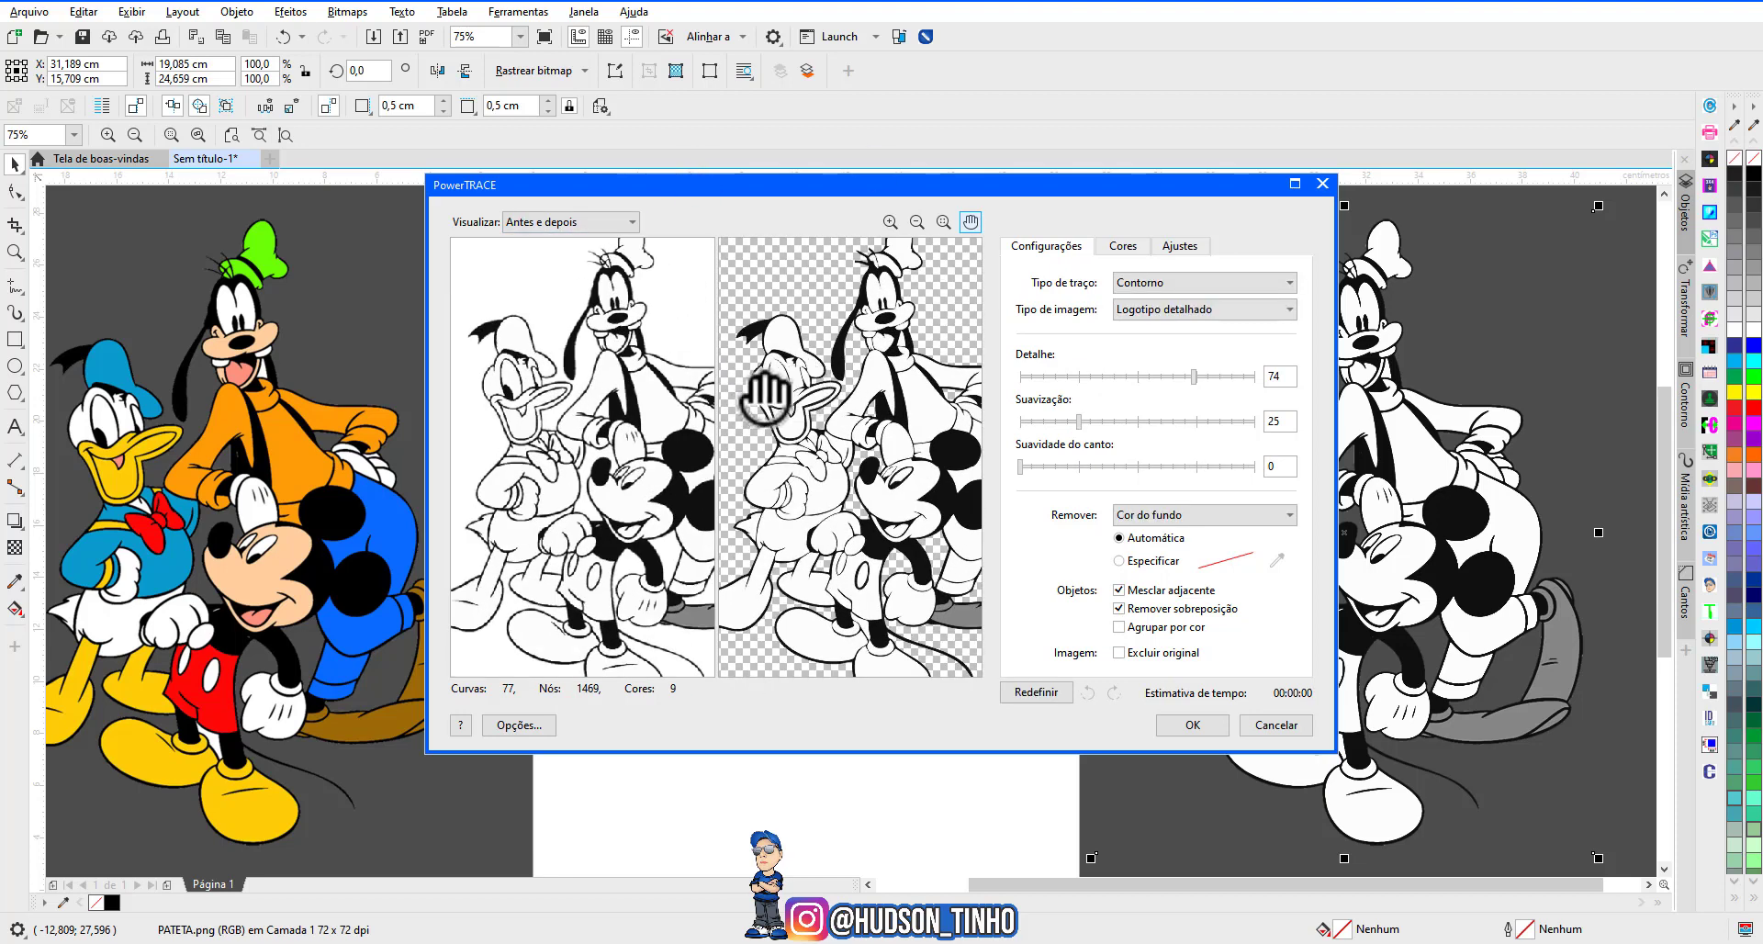
{"action": "scroll", "coordinate": [766, 396], "scroll_direction": "up", "scroll_amount": 2}
{"action": "left_click_drag", "start_coordinate": [799, 391], "coordinate": [804, 478]}
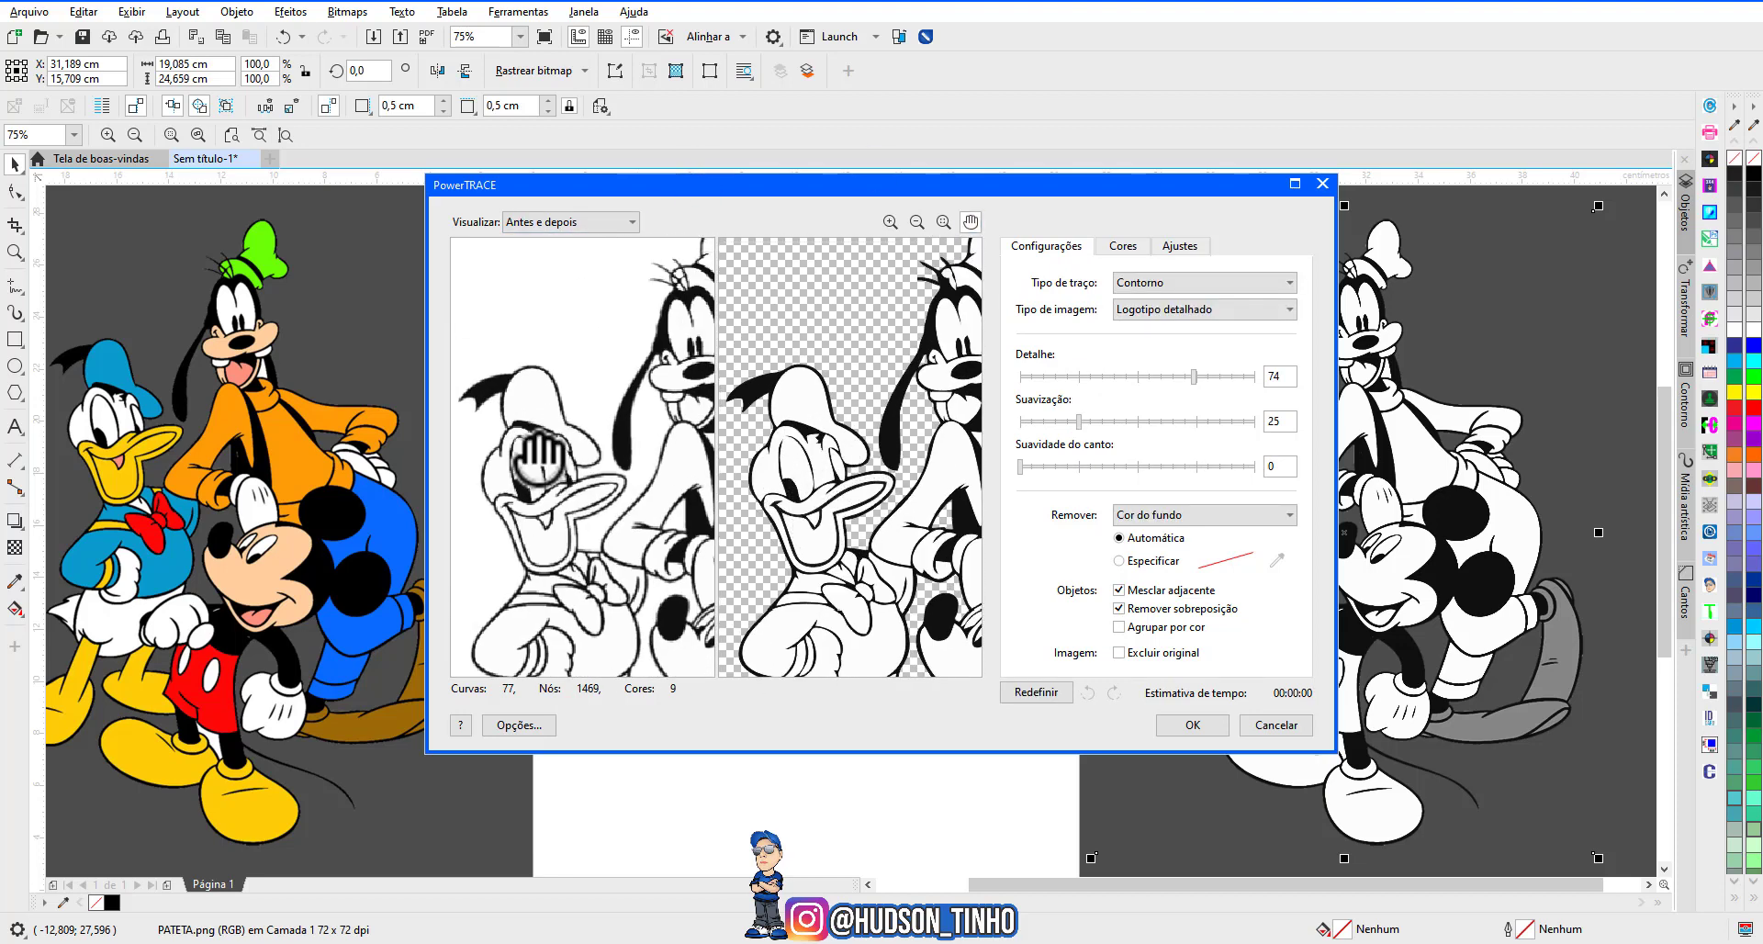
Set the trace detail to 87, check the other characters in the preview, and apply the trace.
{"action": "left_click", "coordinate": [1230, 377]}
{"action": "mouse_move", "coordinate": [872, 427]}
{"action": "left_mouse_down"}
{"action": "mouse_move", "coordinate": [739, 436]}
{"action": "mouse_move", "coordinate": [753, 454]}
{"action": "left_mouse_up"}
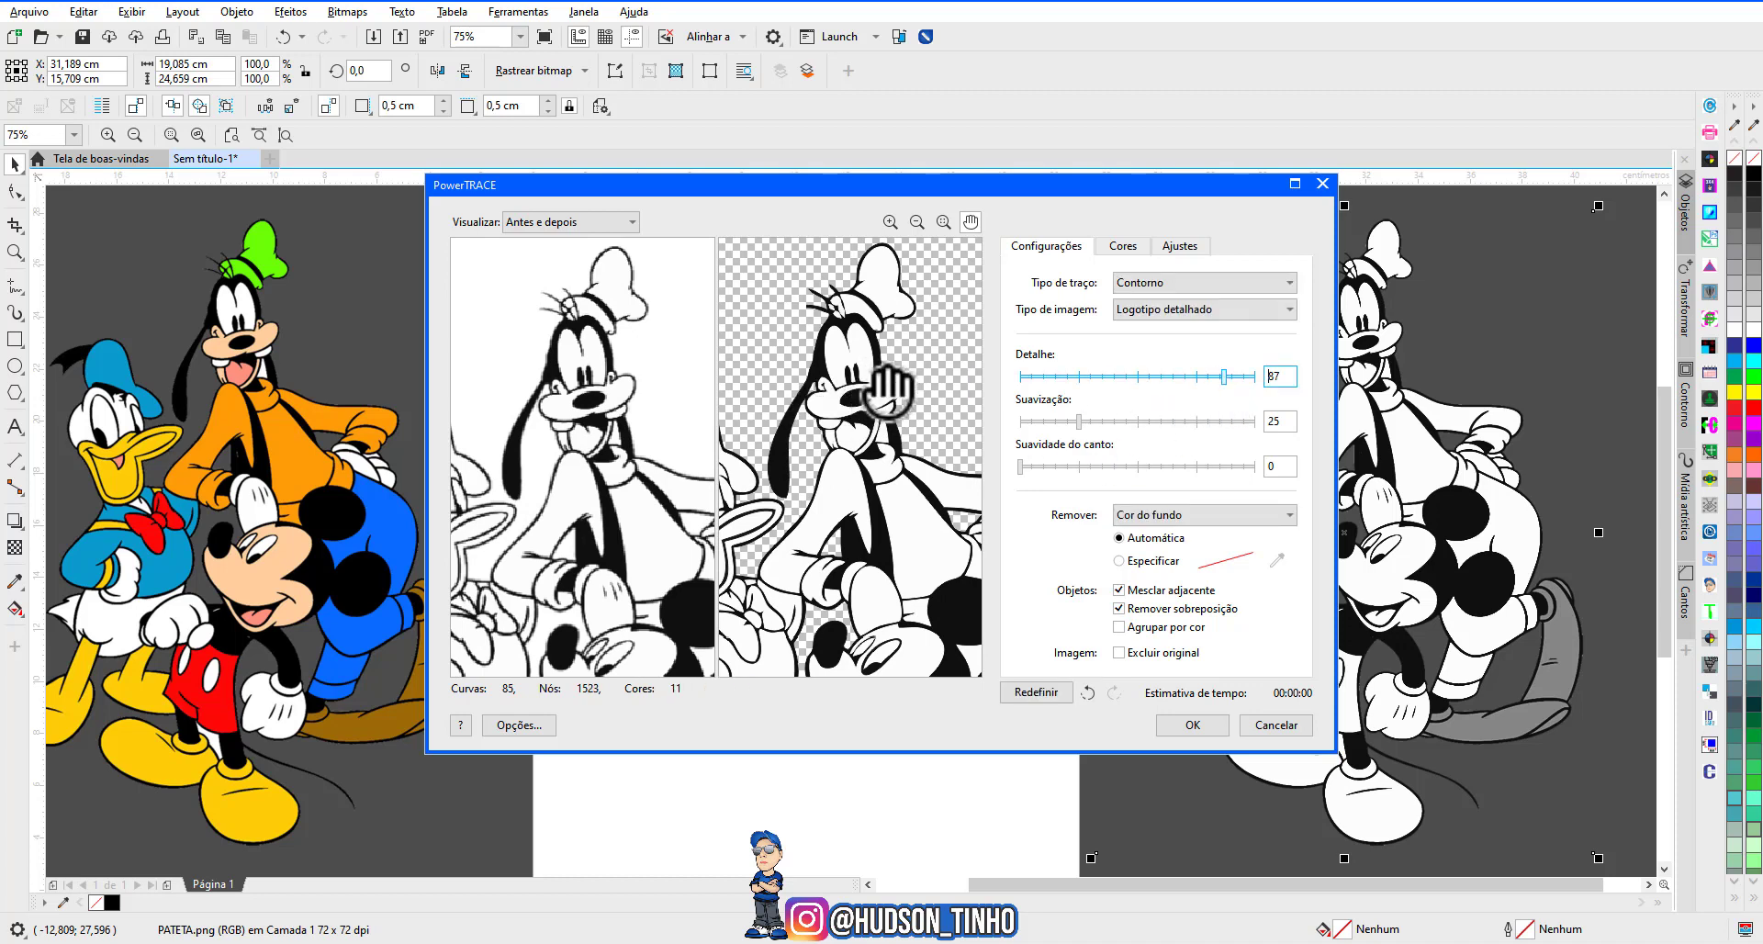
{"action": "left_click_drag", "start_coordinate": [887, 393], "coordinate": [862, 538]}
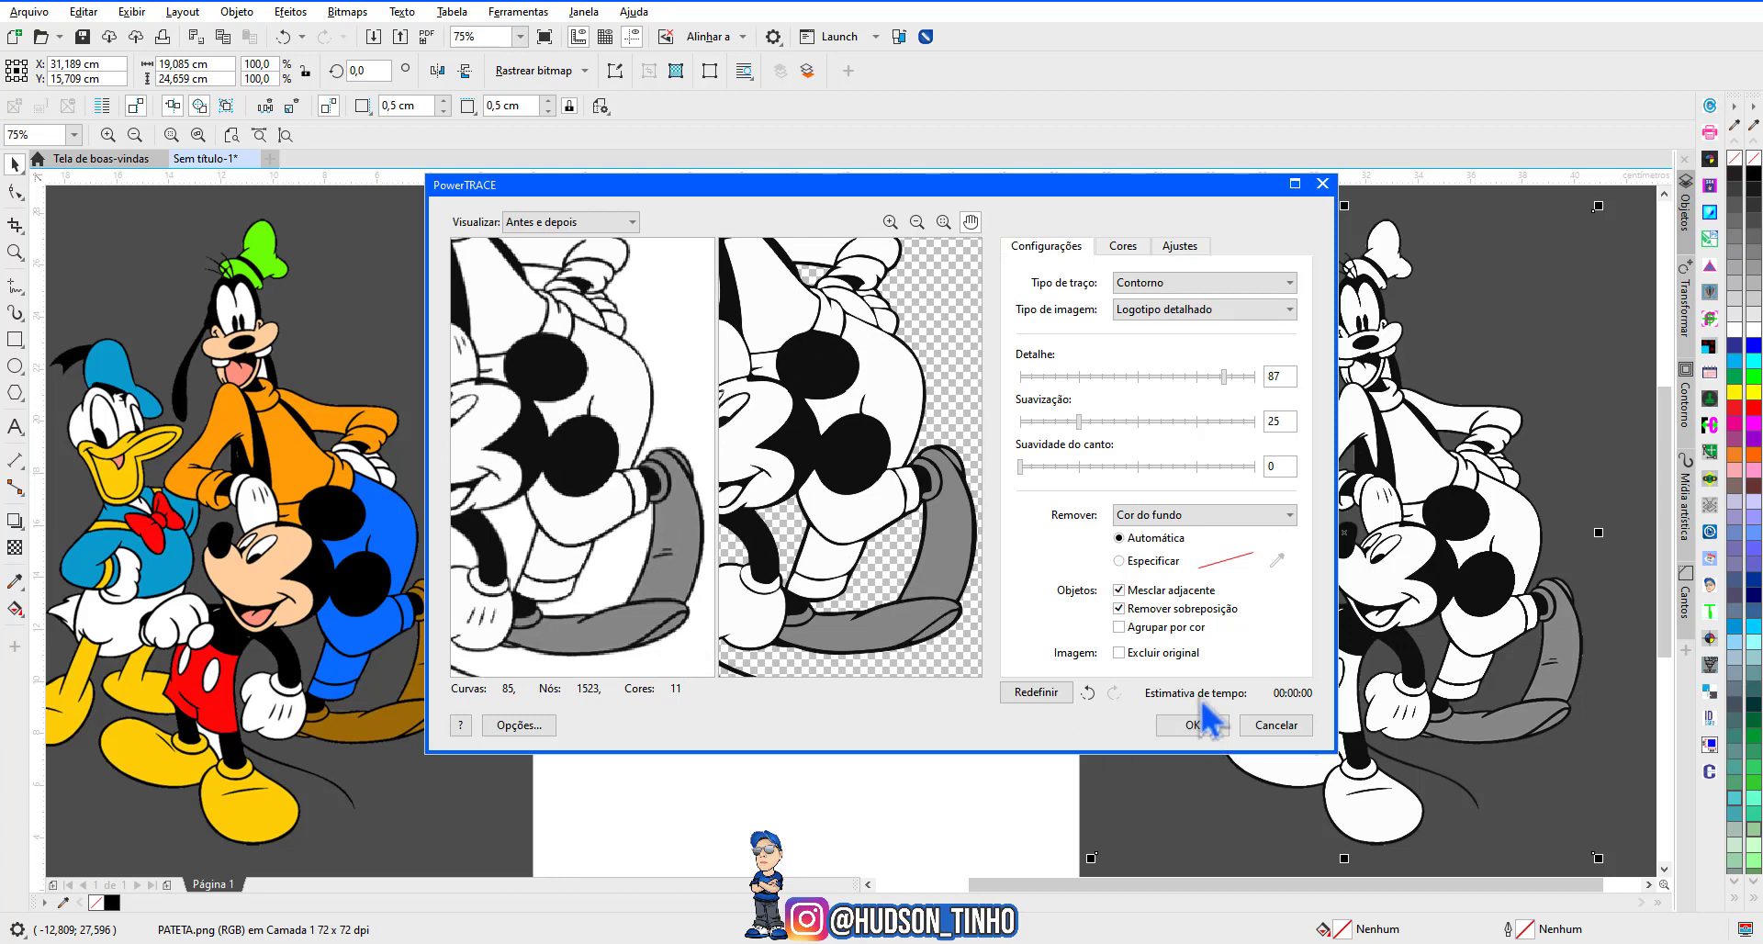
{"action": "left_click_drag", "start_coordinate": [853, 510], "coordinate": [883, 538]}
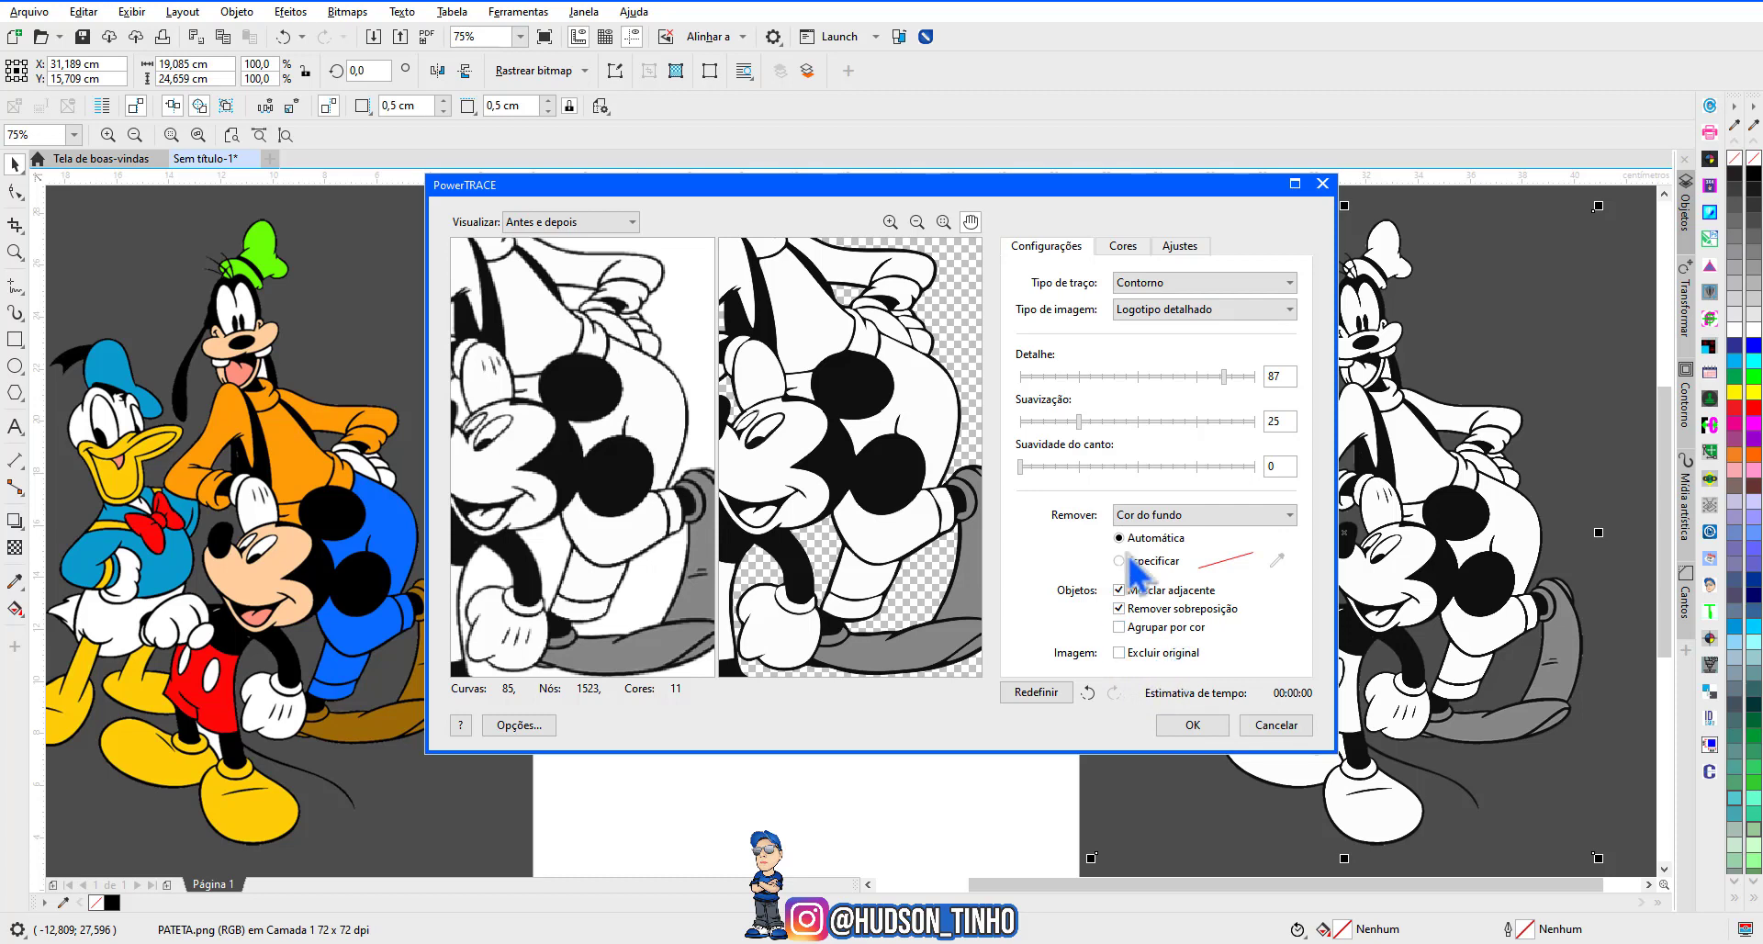
{"action": "left_click", "coordinate": [1192, 725]}
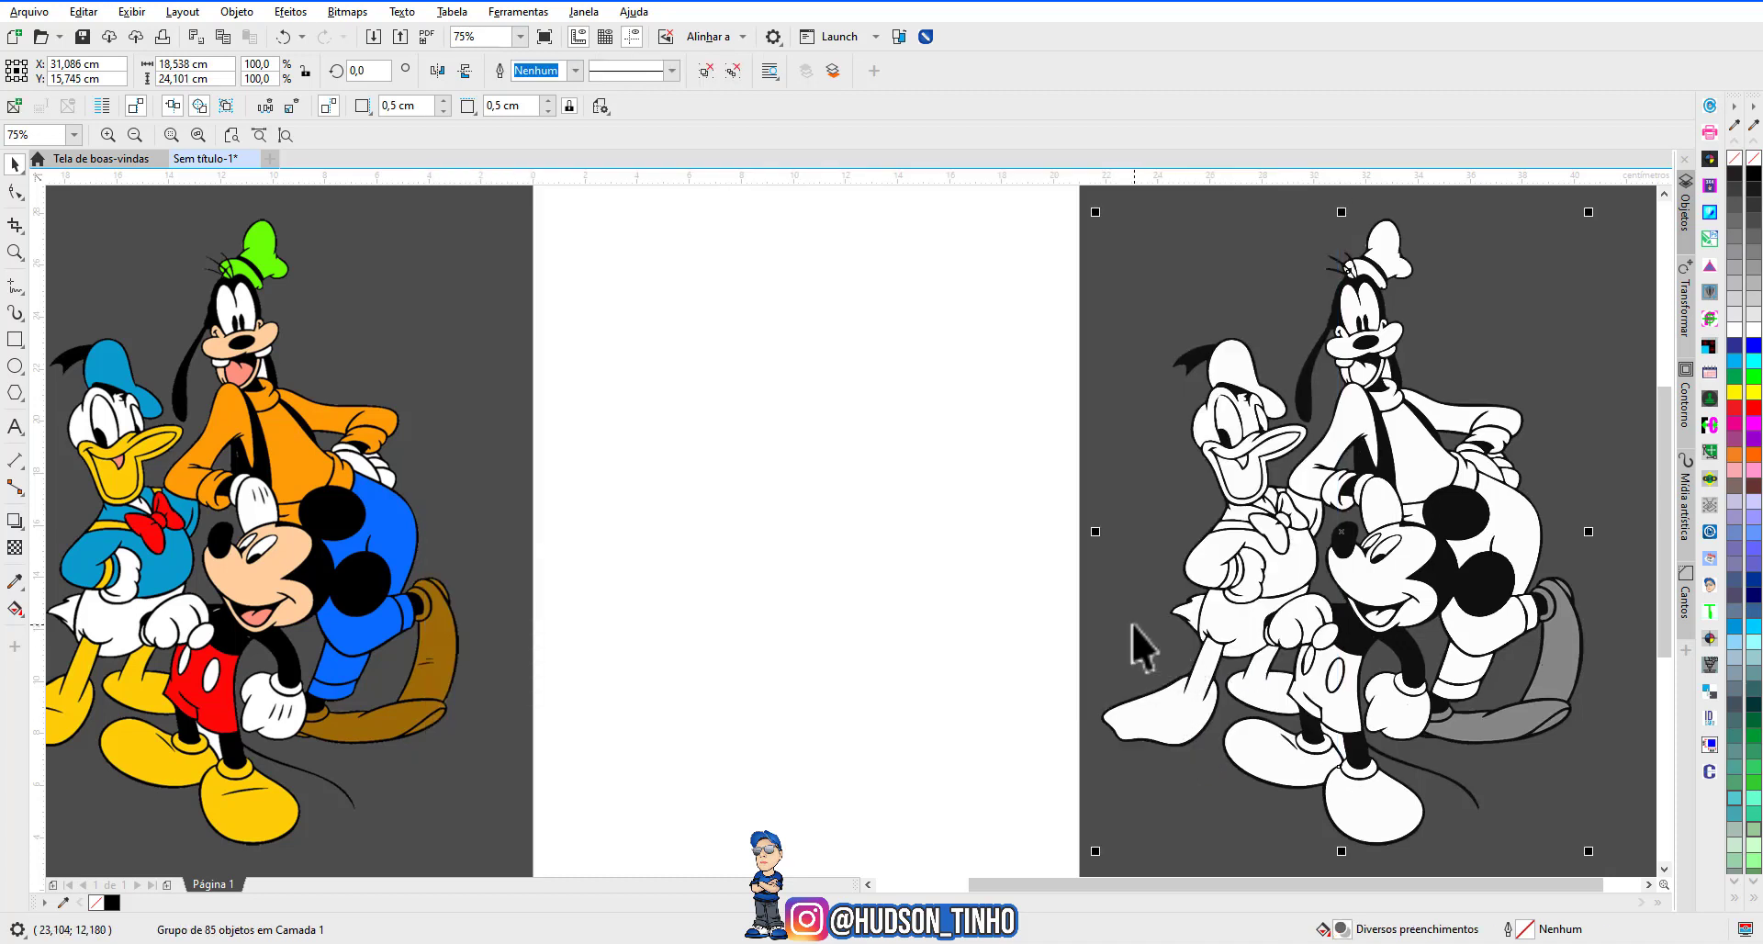
Move the traced vector group off the desaturated bitmap to the empty pasteboard at the bitmap's right side.
{"action": "scroll", "coordinate": [826, 537], "scroll_direction": "down", "scroll_amount": 4}
{"action": "scroll", "coordinate": [1069, 439], "scroll_direction": "up", "scroll_amount": 2}
{"action": "left_click_drag", "start_coordinate": [818, 601], "coordinate": [1115, 601]}
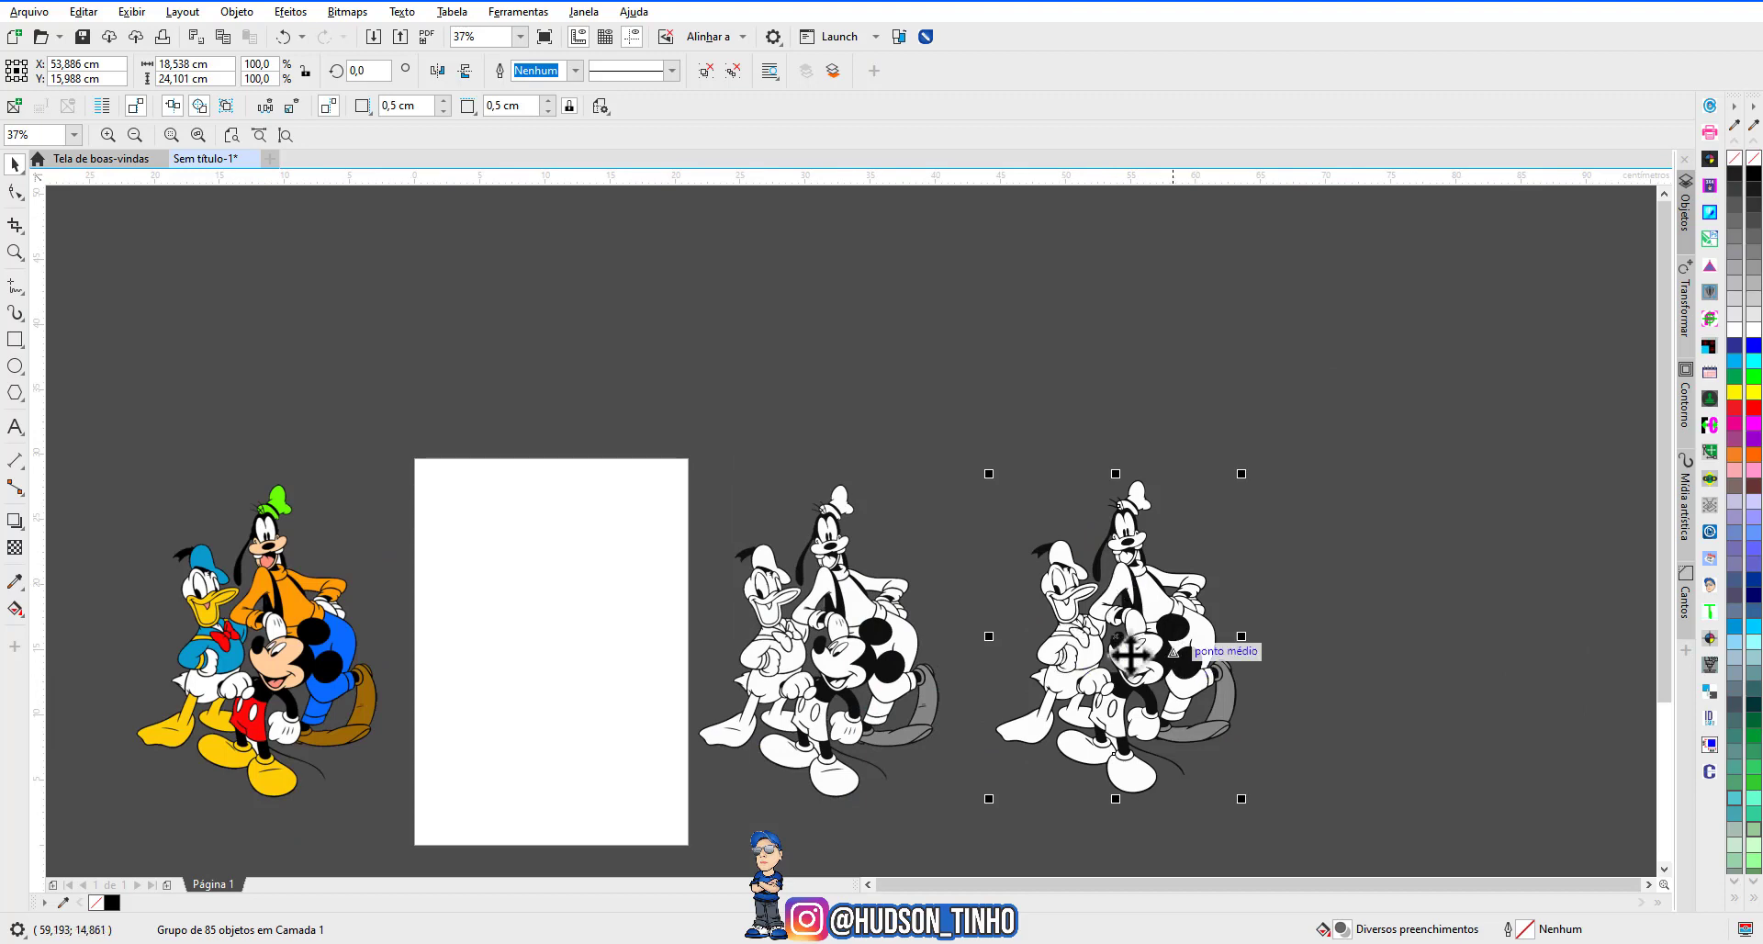
Ungroup all objects in the traced vector group and clear the selection.
{"action": "scroll", "coordinate": [1184, 634], "scroll_direction": "up", "scroll_amount": 2}
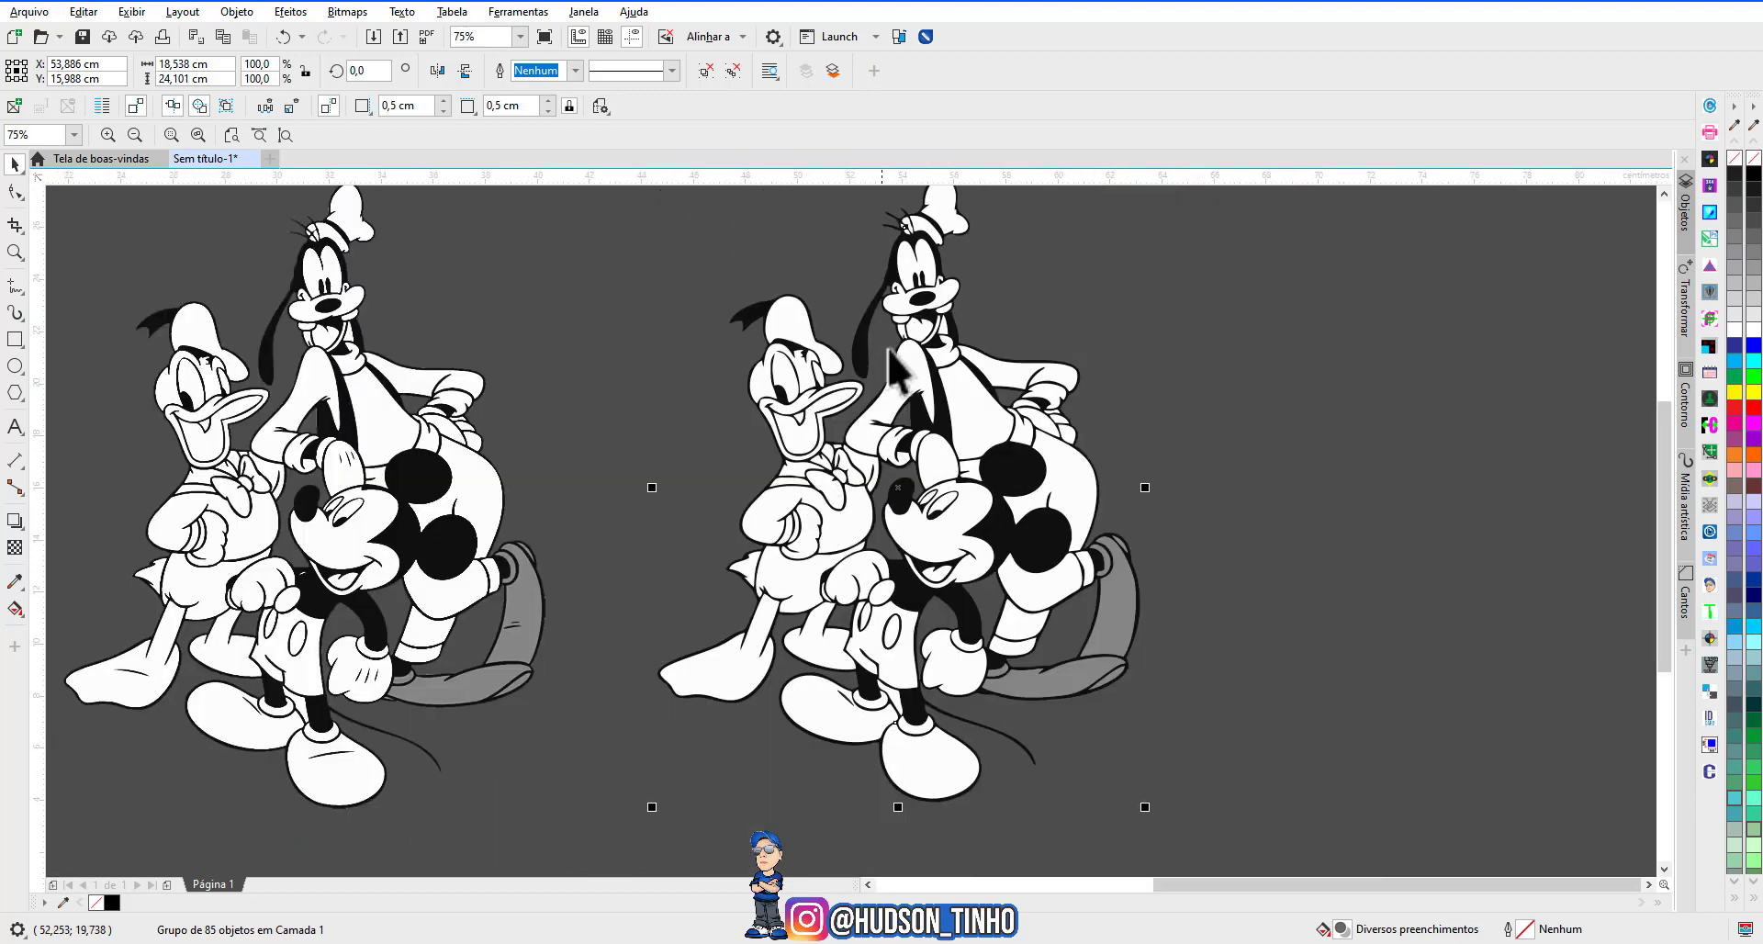
{"action": "right_click", "coordinate": [964, 435]}
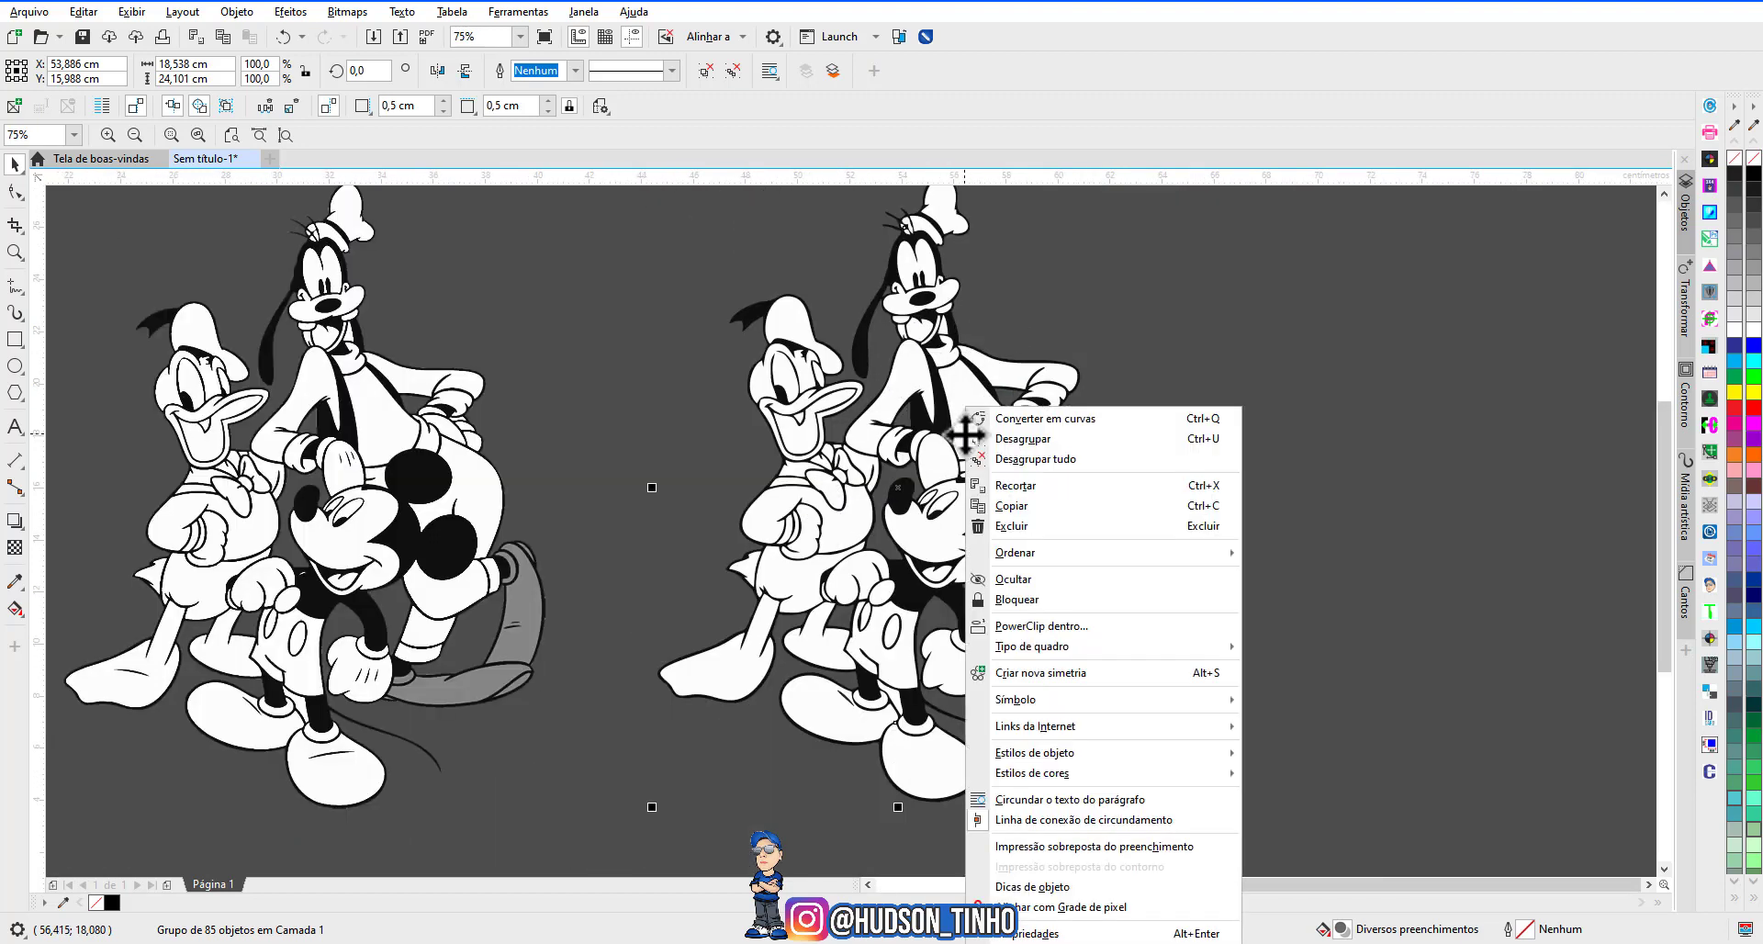
{"action": "left_click", "coordinate": [1036, 459]}
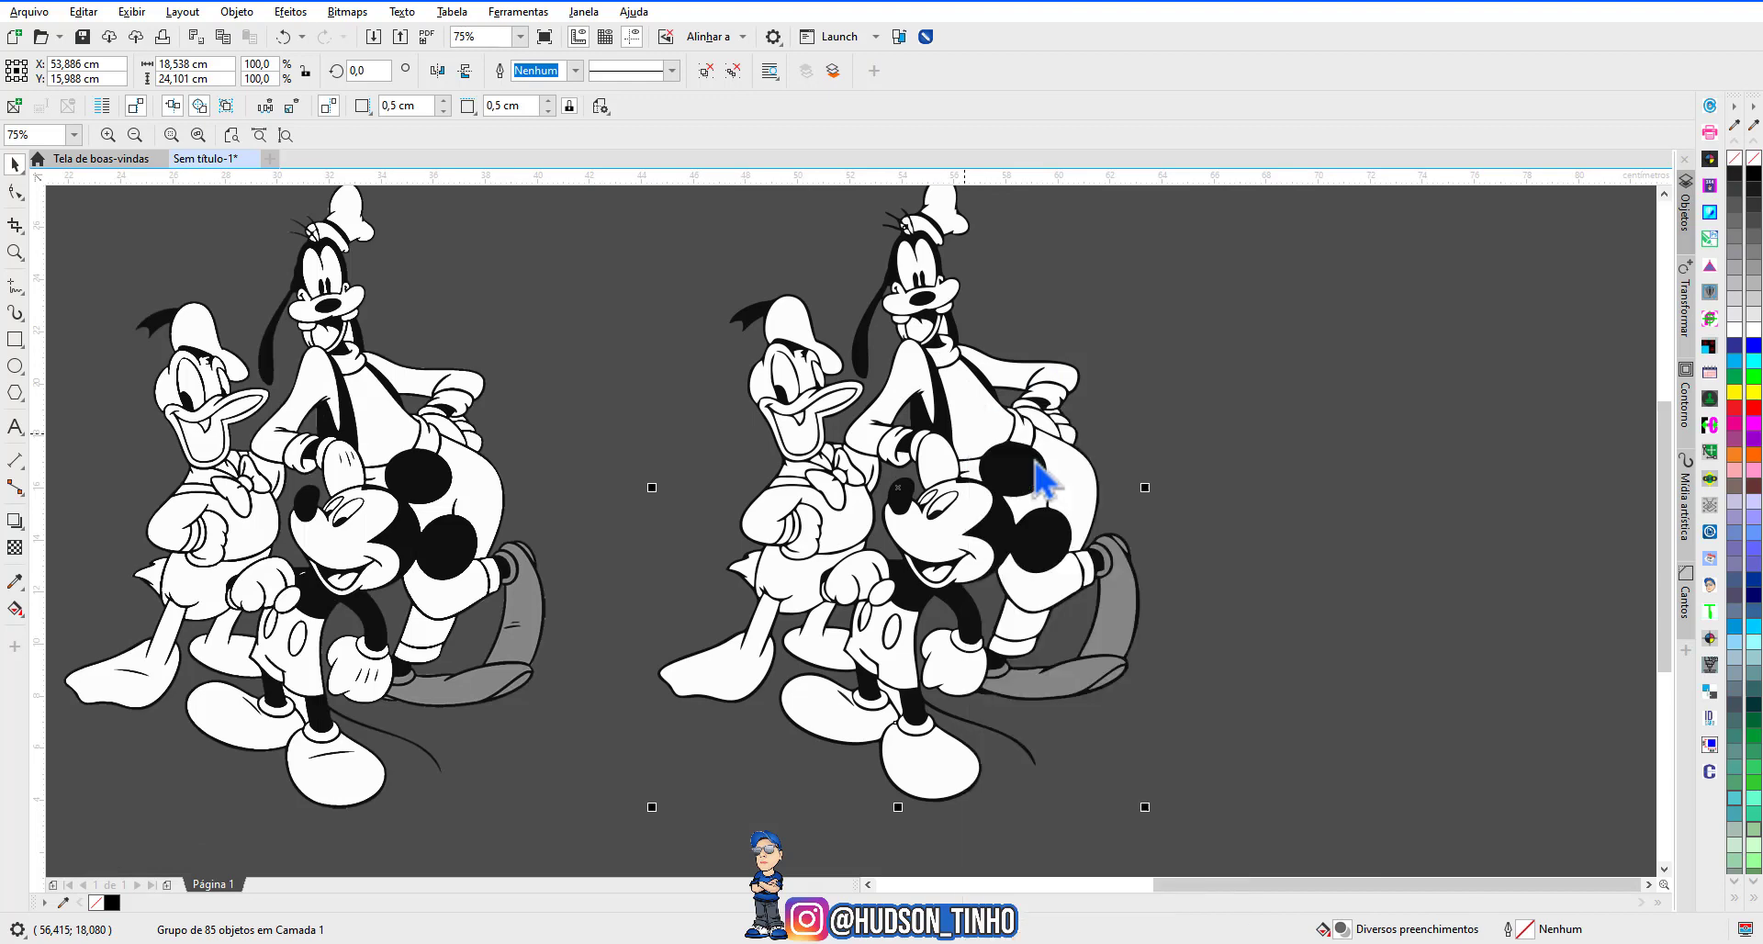
{"action": "left_click", "coordinate": [631, 307]}
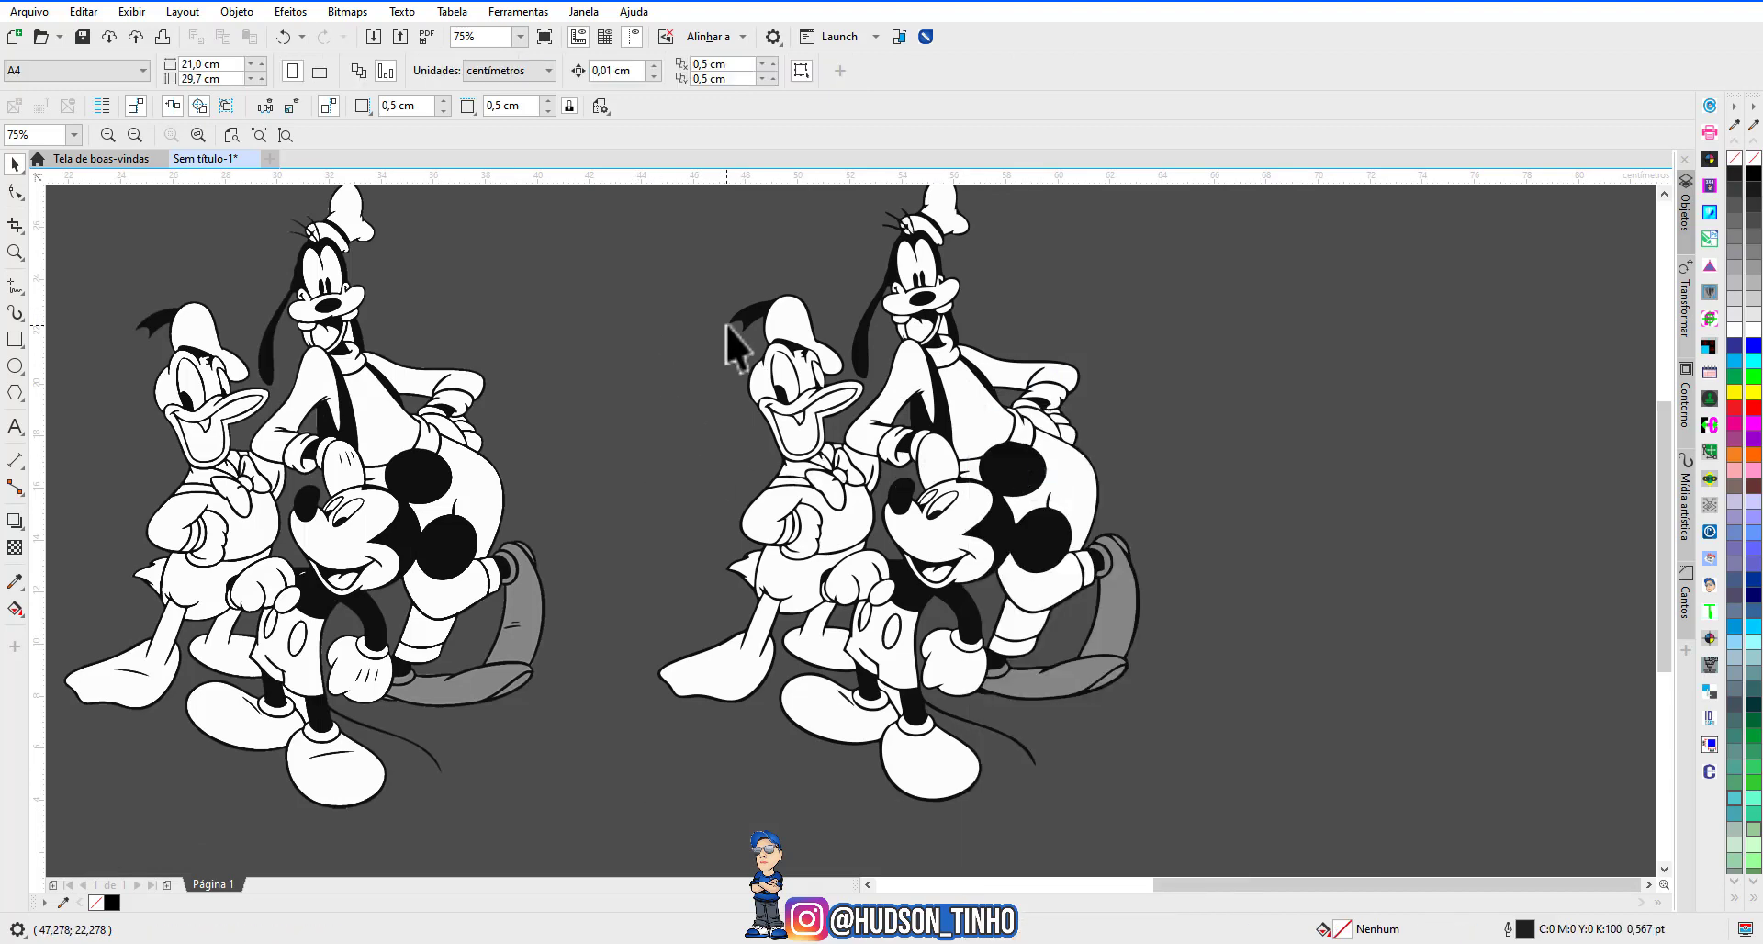
Delete the white fill shapes of the duck's hat, face, beak and mouth in the traced drawing.
{"action": "left_click", "coordinate": [777, 309]}
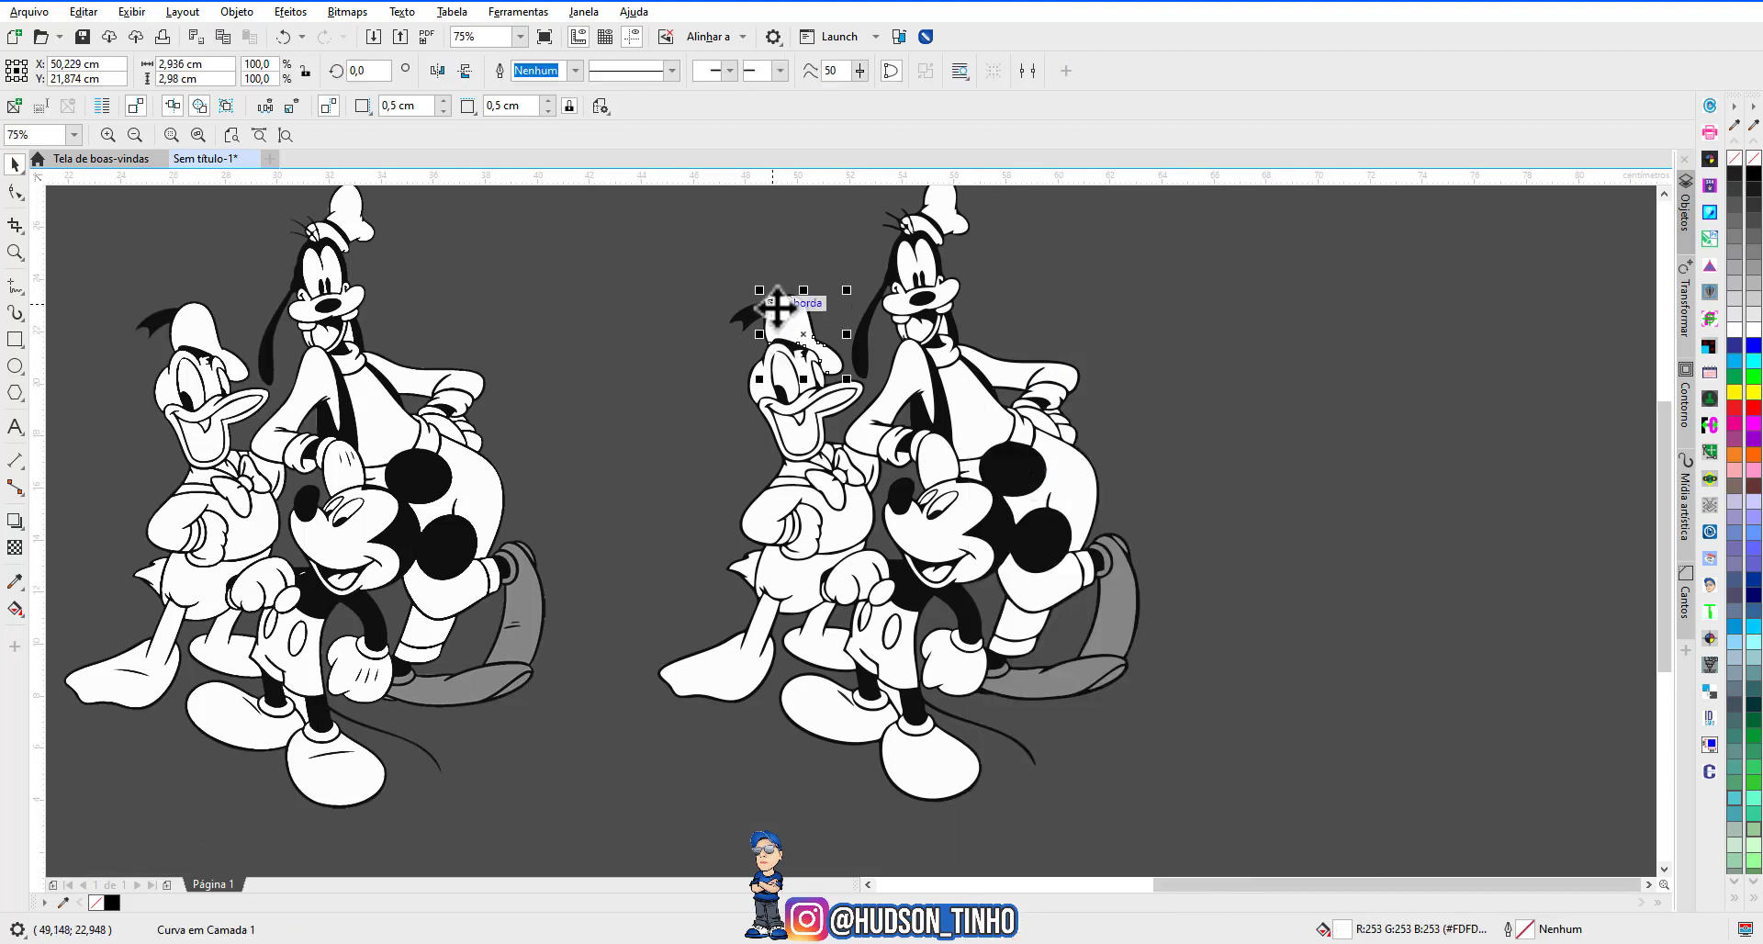
{"action": "key", "text": "Delete"}
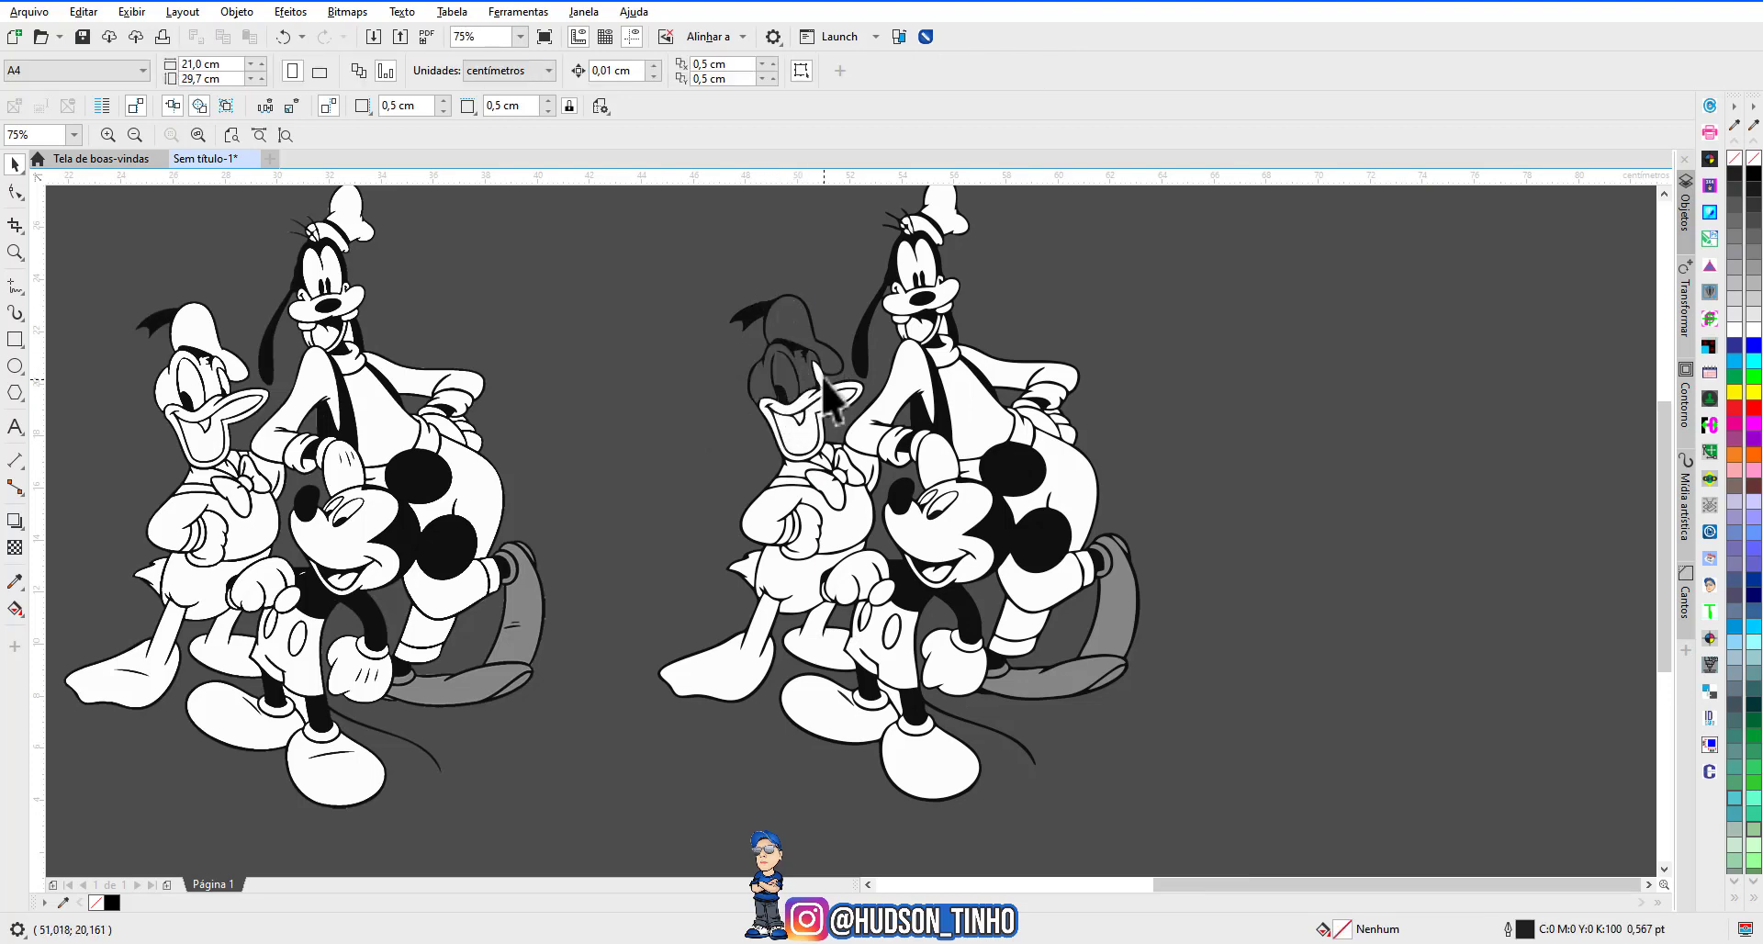
{"action": "left_click", "coordinate": [823, 381]}
{"action": "key", "text": "Delete"}
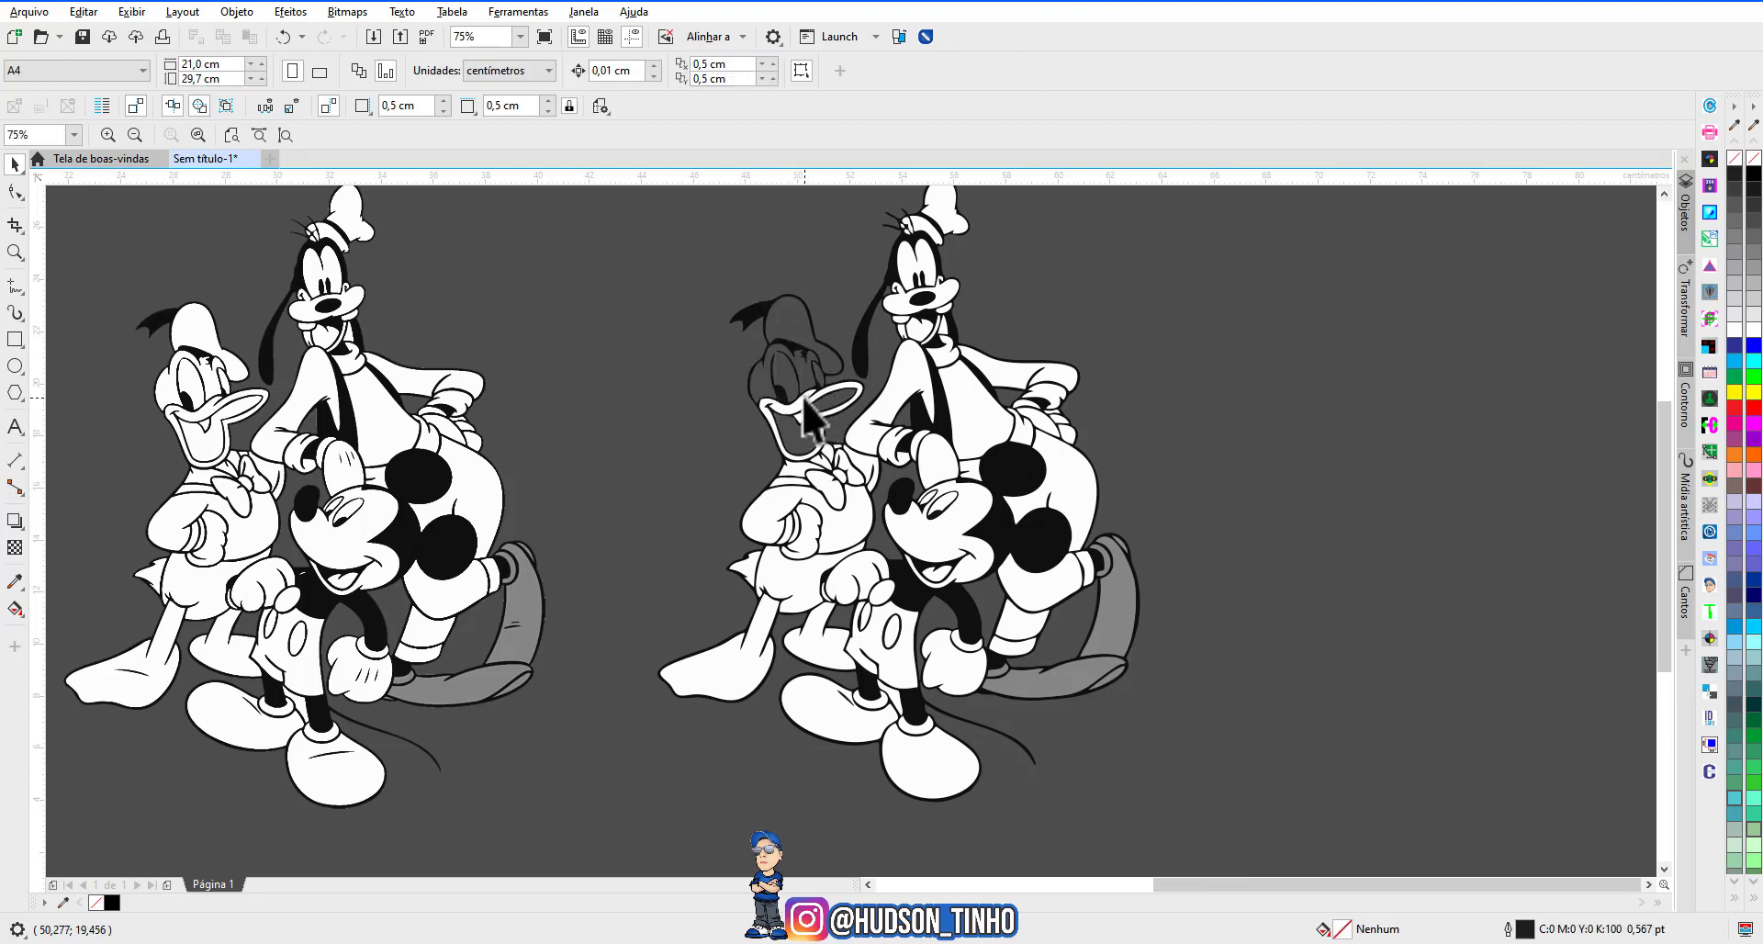
{"action": "left_click", "coordinate": [804, 398]}
{"action": "key", "text": "Delete"}
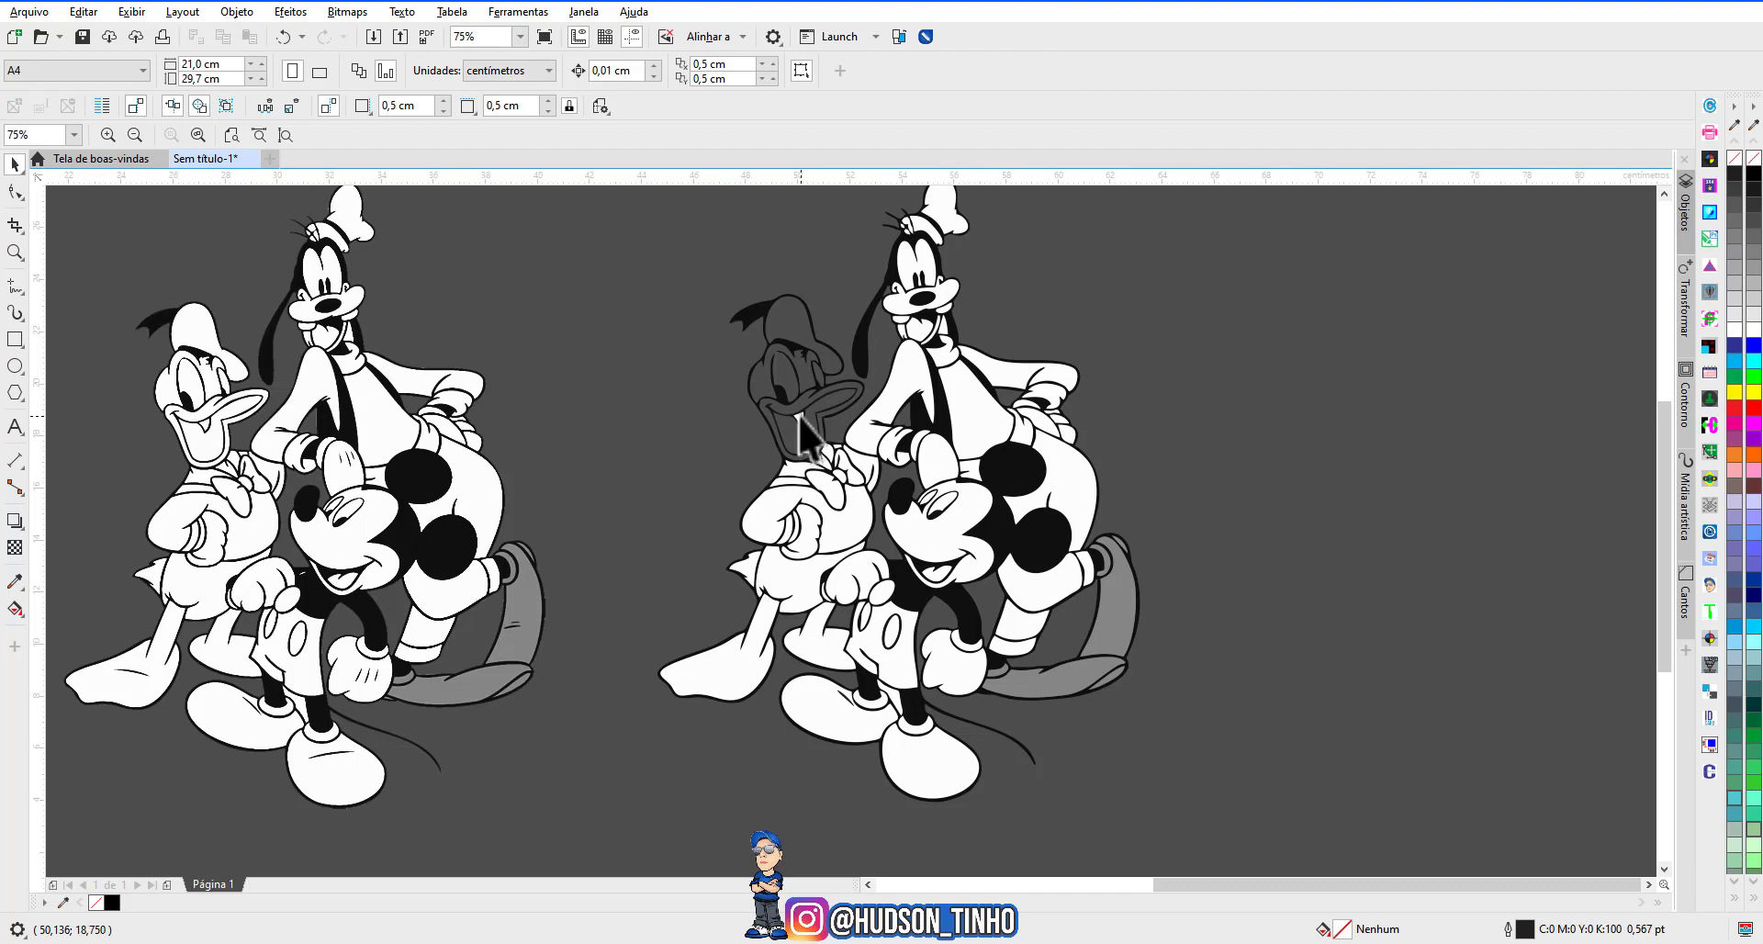
{"action": "left_click", "coordinate": [799, 418]}
{"action": "key", "text": "Delete"}
Delete the white fill shapes of the duck's bow tie and collar in the traced drawing.
{"action": "left_click", "coordinate": [840, 463]}
{"action": "key", "text": "Delete"}
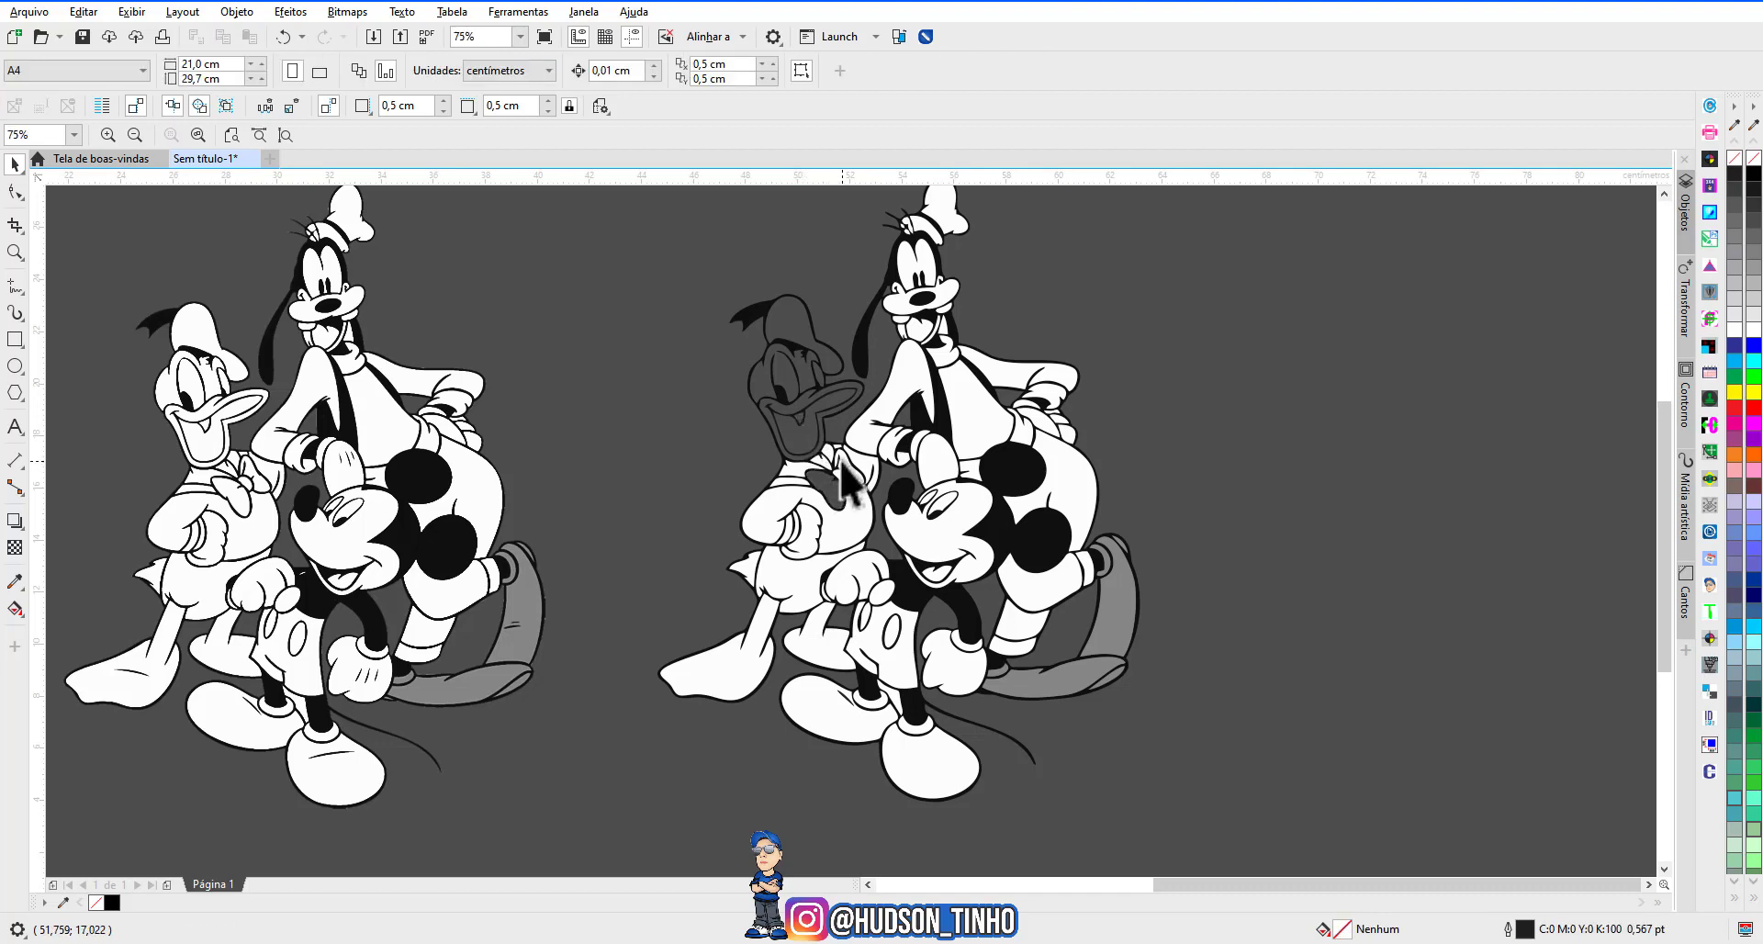
{"action": "left_click", "coordinate": [797, 491]}
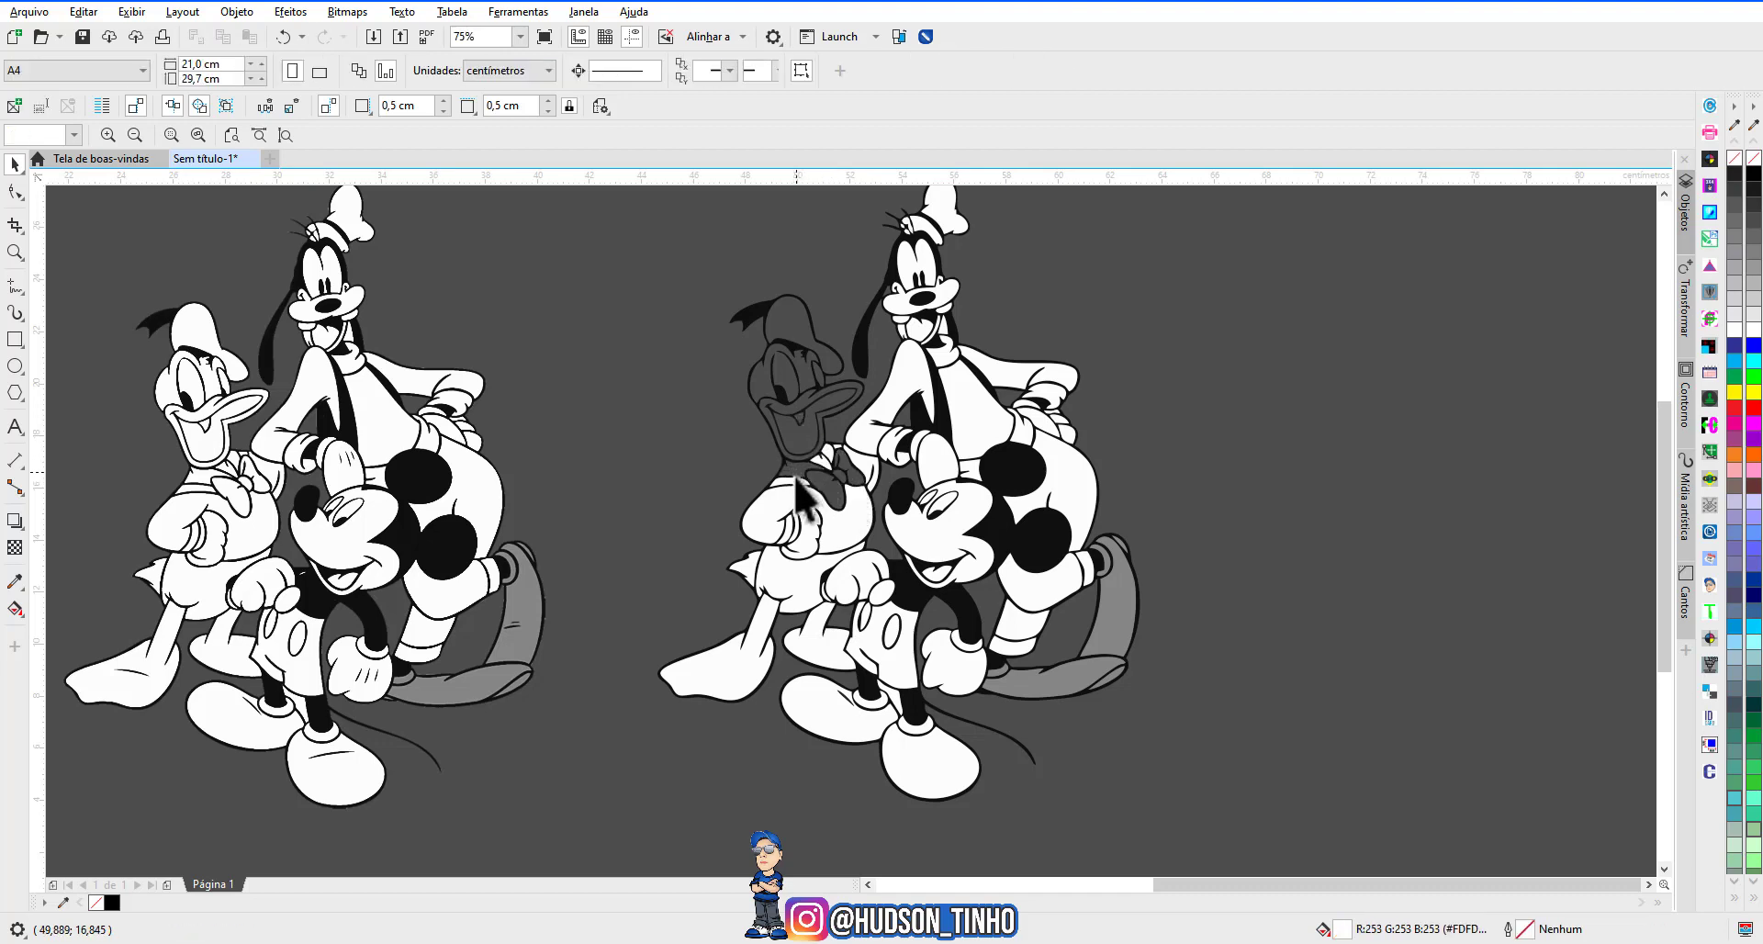
{"action": "key", "text": "Delete"}
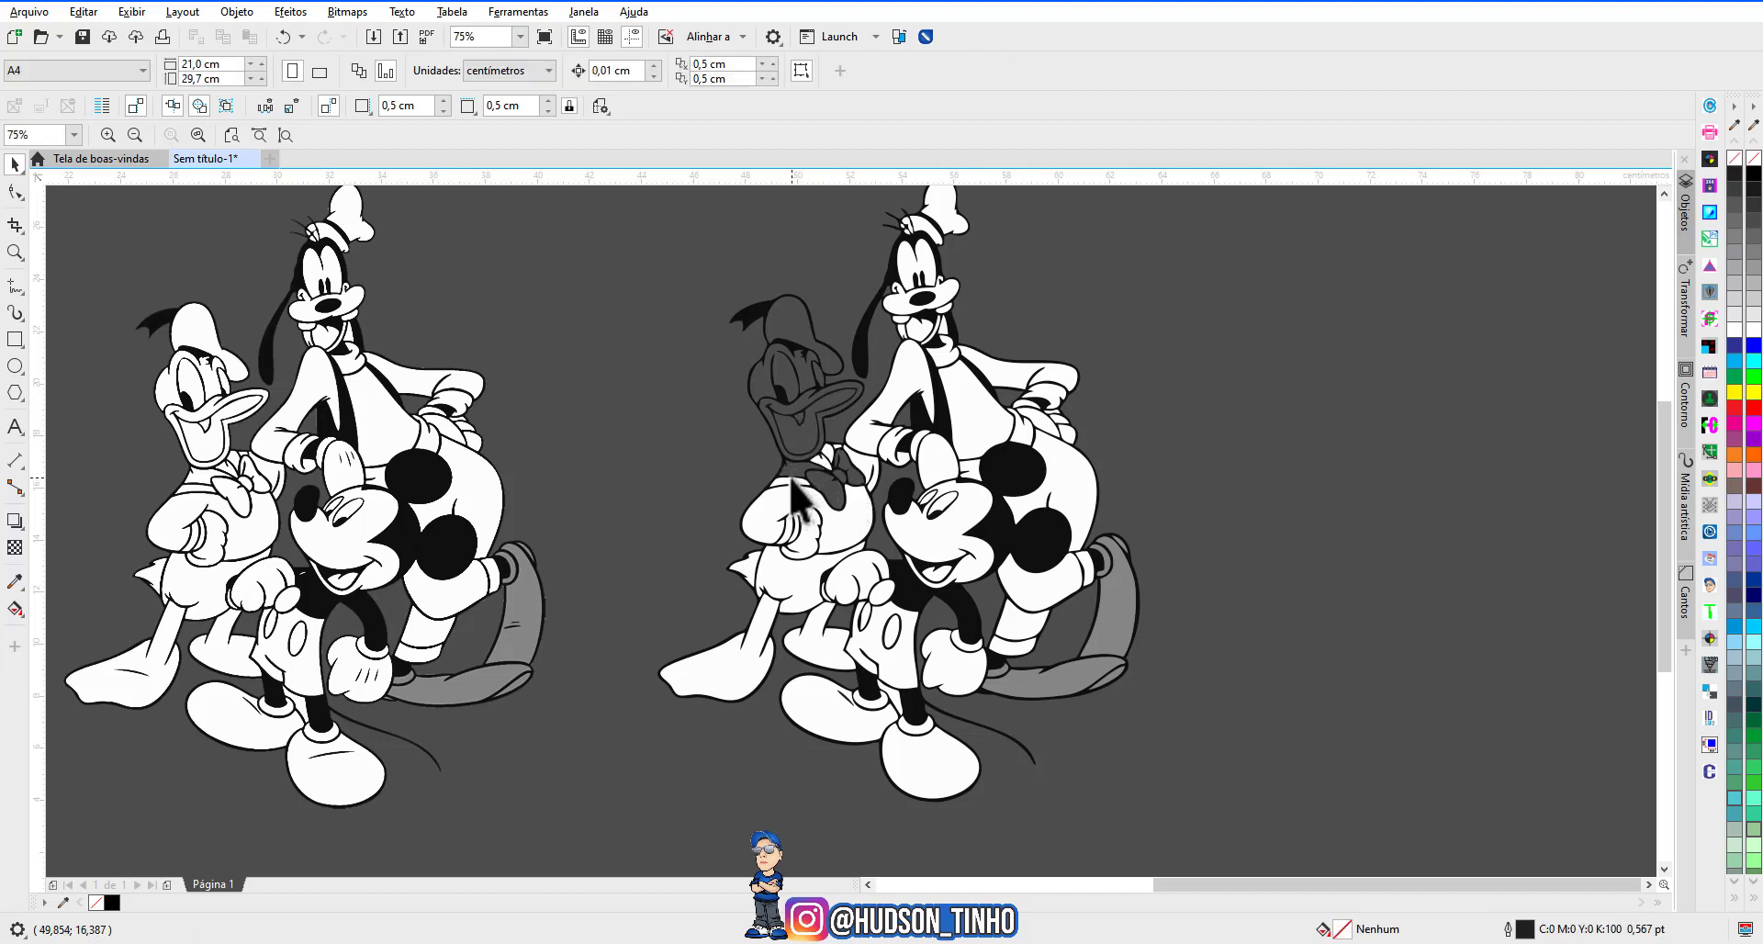
{"action": "left_click", "coordinate": [828, 446]}
{"action": "key", "text": "Delete"}
{"action": "left_click", "coordinate": [838, 444]}
{"action": "key", "text": "Delete"}
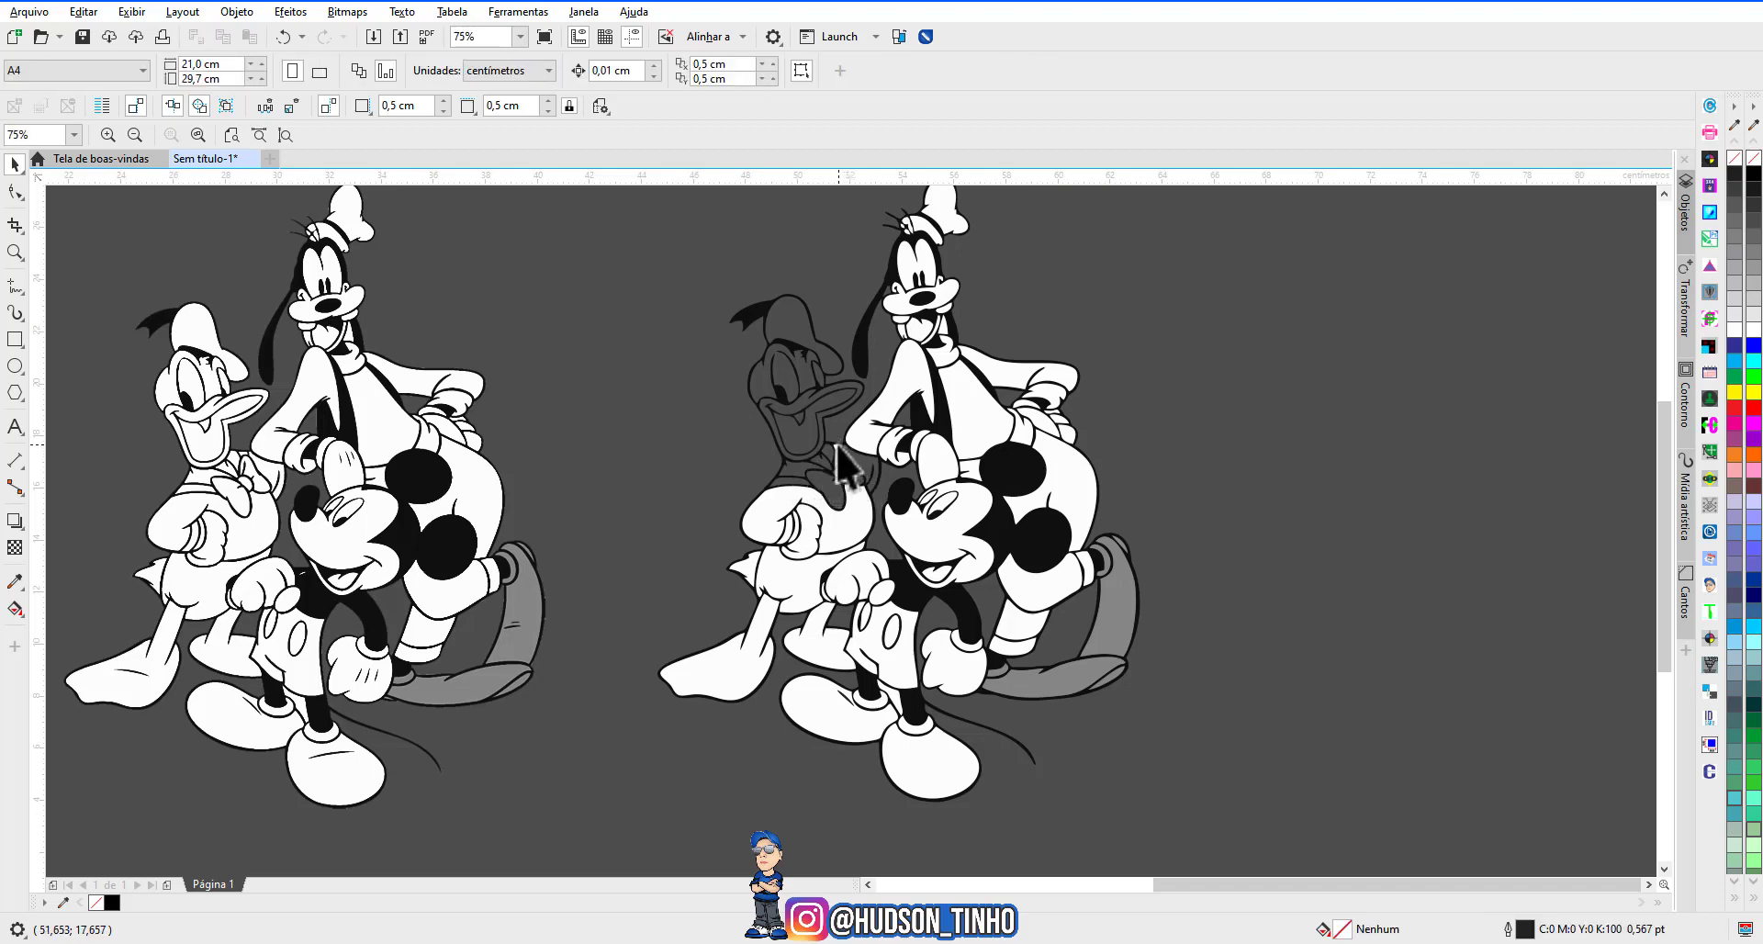
{"action": "left_click", "coordinate": [838, 450]}
{"action": "key", "text": "Delete"}
Delete the white fill shapes of the duck's torso, sleeve and hand in the traced drawing.
{"action": "left_click", "coordinate": [854, 523]}
{"action": "key", "text": "Delete"}
{"action": "left_click", "coordinate": [800, 537]}
{"action": "key", "text": "Delete"}
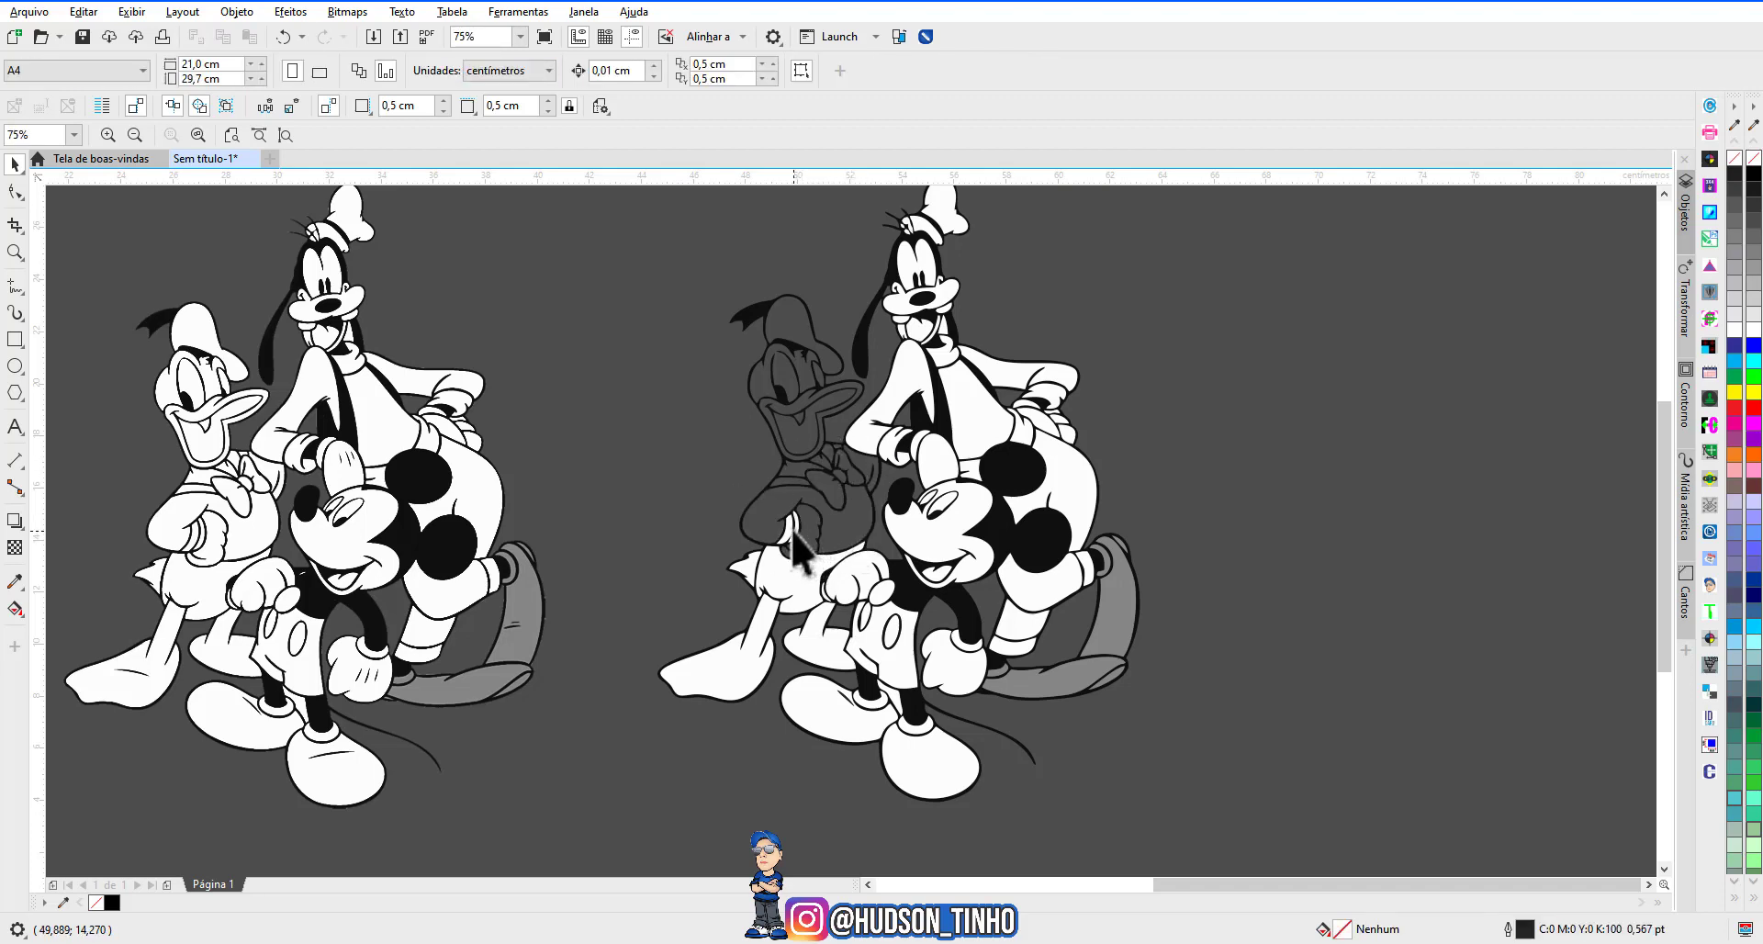
{"action": "left_click", "coordinate": [794, 537]}
{"action": "key", "text": "Delete"}
Delete all remaining white and grey fill shapes of the three traced characters, leaving only the black line work.
{"action": "scroll", "coordinate": [795, 537], "scroll_direction": "down", "scroll_amount": 3}
{"action": "scroll", "coordinate": [955, 404], "scroll_direction": "up", "scroll_amount": 6}
{"action": "scroll", "coordinate": [877, 547], "scroll_direction": "down", "scroll_amount": 4}
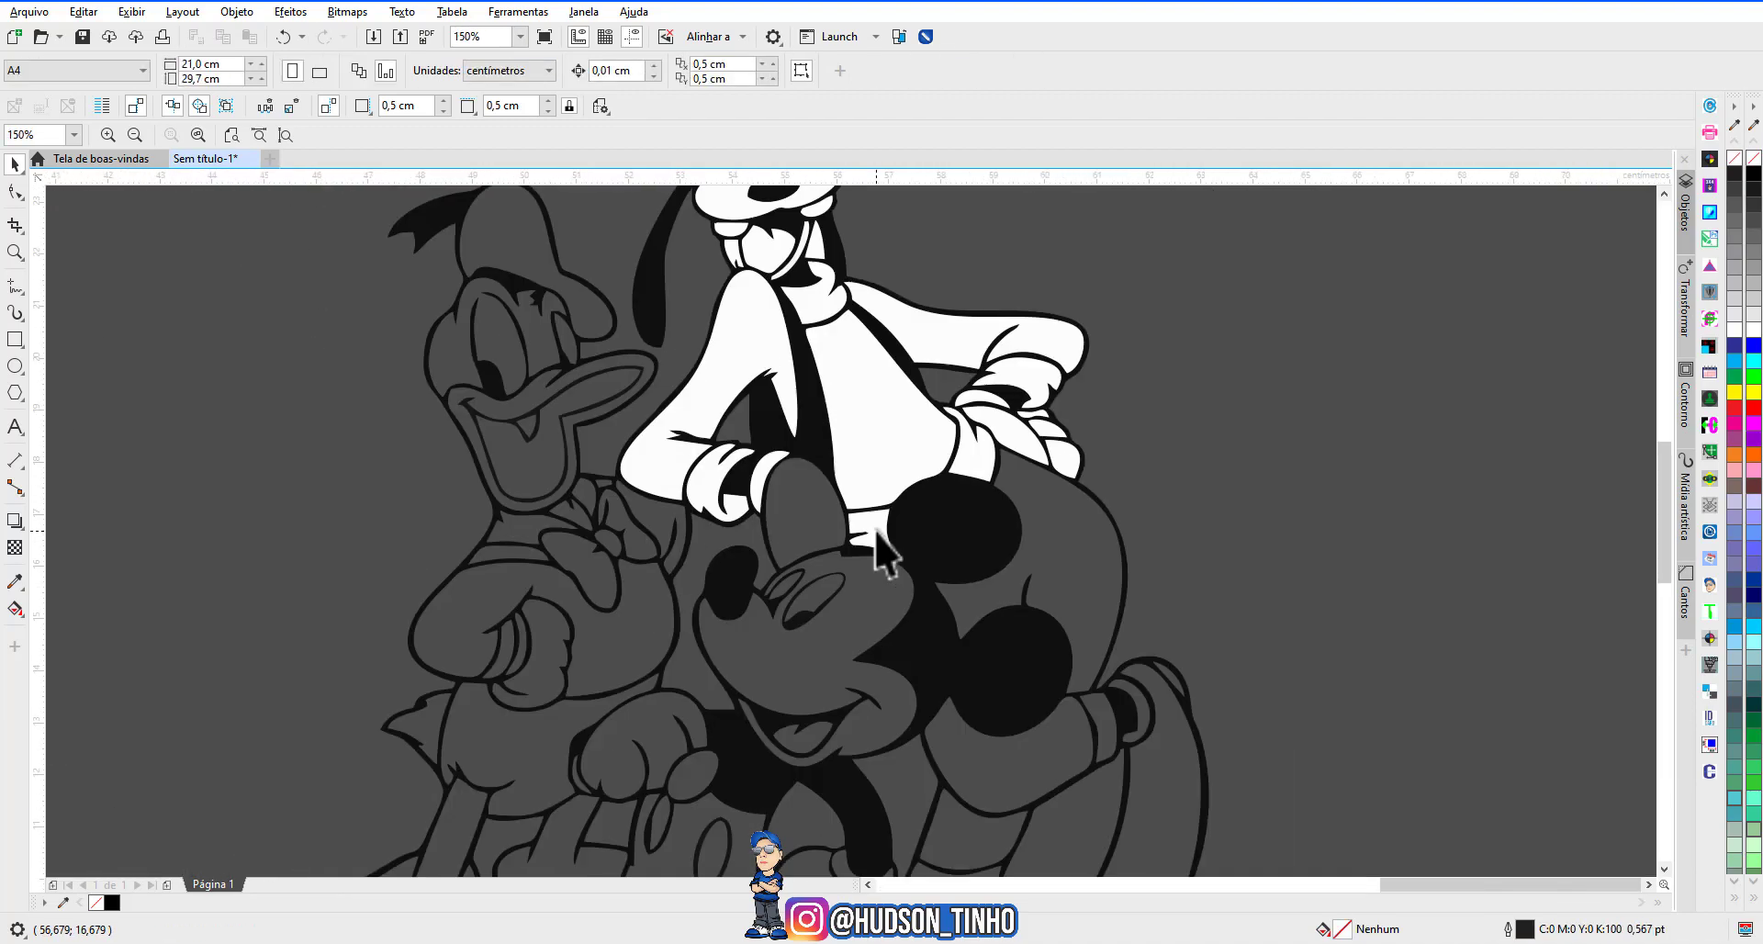
{"action": "scroll", "coordinate": [877, 546], "scroll_direction": "up", "scroll_amount": 4}
{"action": "scroll", "coordinate": [1023, 551], "scroll_direction": "down", "scroll_amount": 4}
{"action": "scroll", "coordinate": [780, 590], "scroll_direction": "up", "scroll_amount": 3}
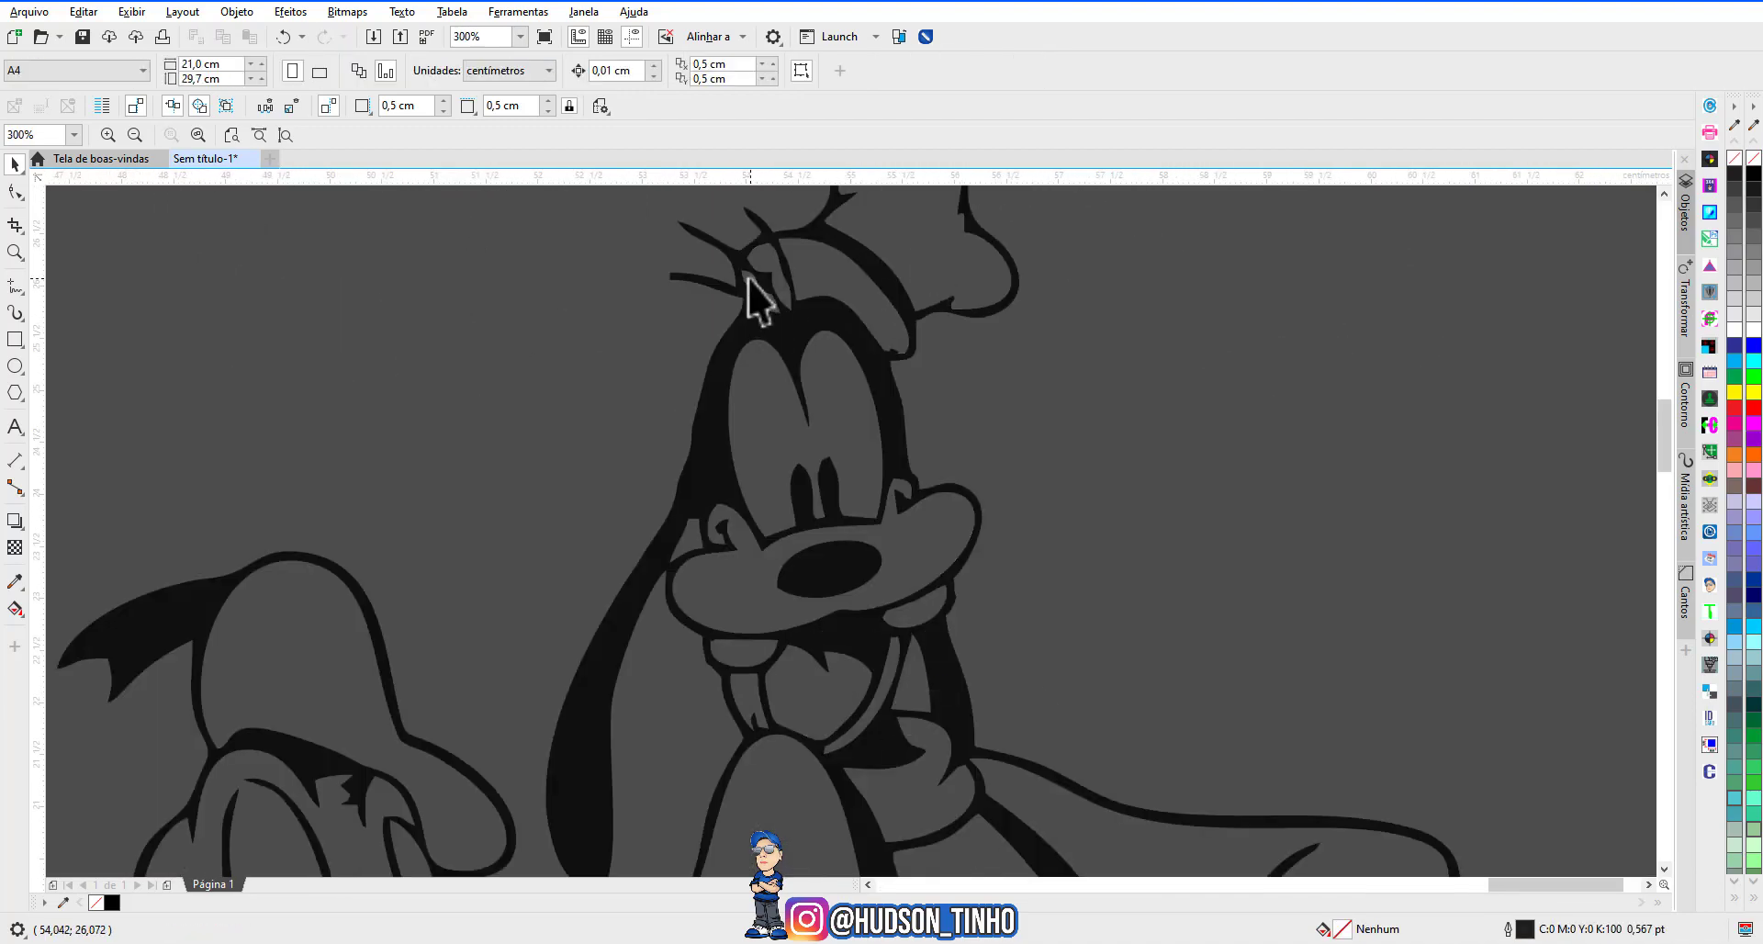
{"action": "scroll", "coordinate": [748, 276], "scroll_direction": "down", "scroll_amount": 9}
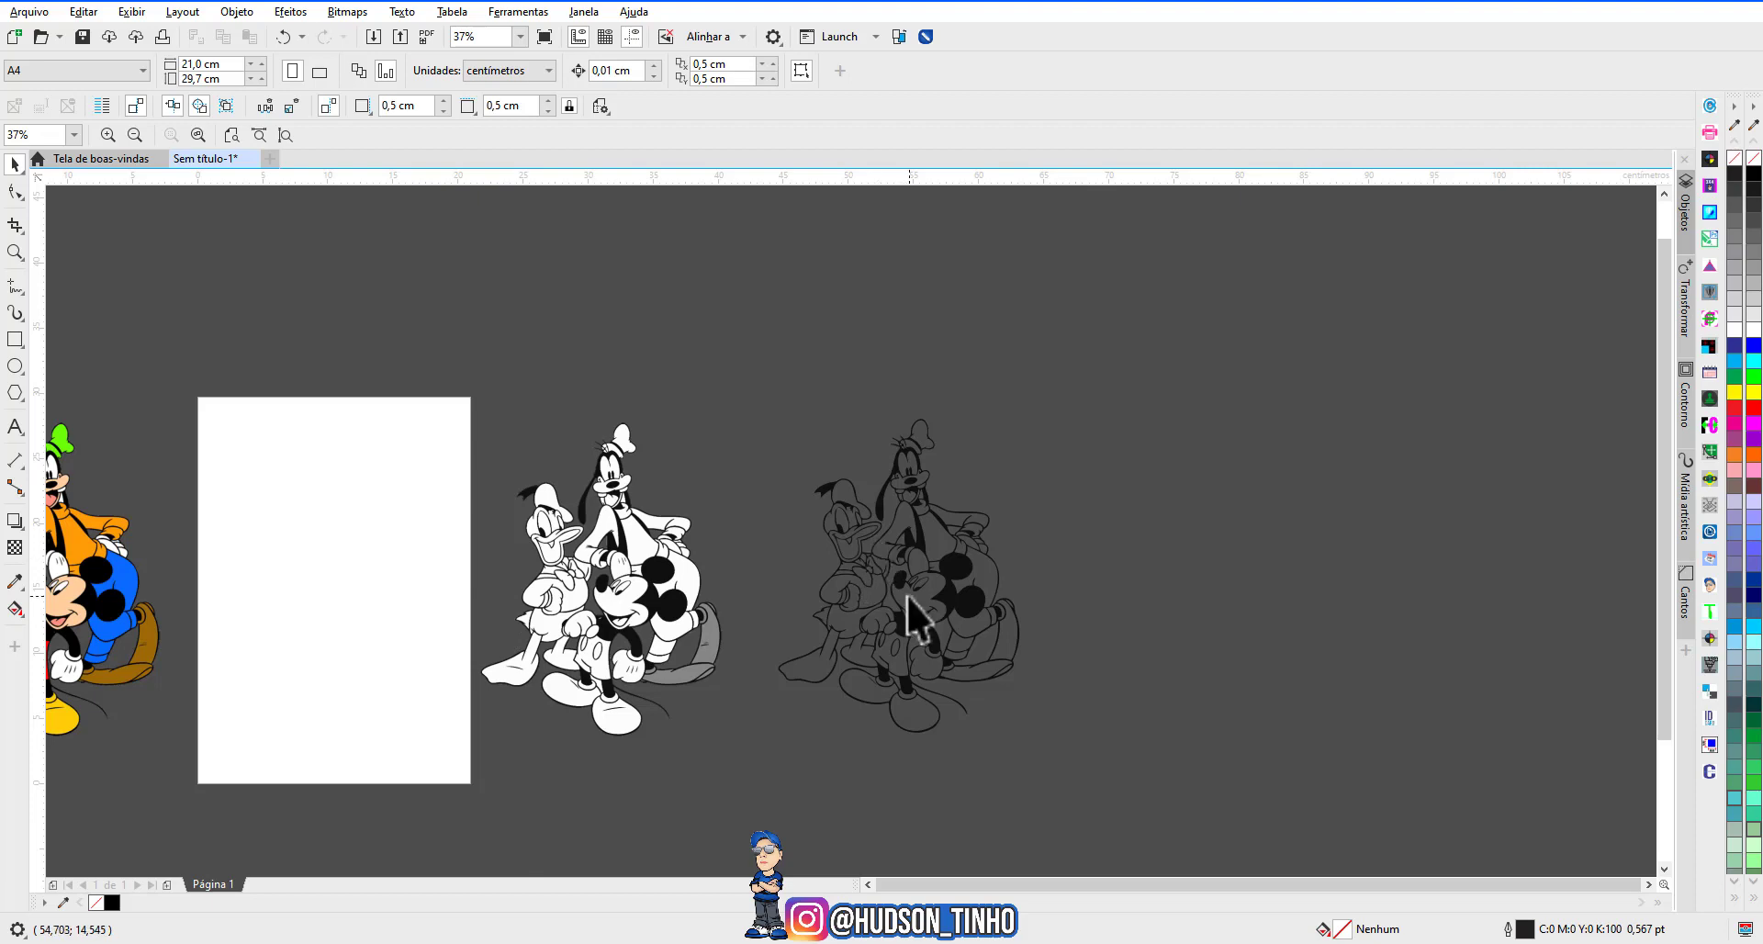
Move the coloured bitmap back onto the page, beside the desaturated bitmap and the traced line art.
{"action": "left_click_drag", "start_coordinate": [906, 595], "coordinate": [362, 576]}
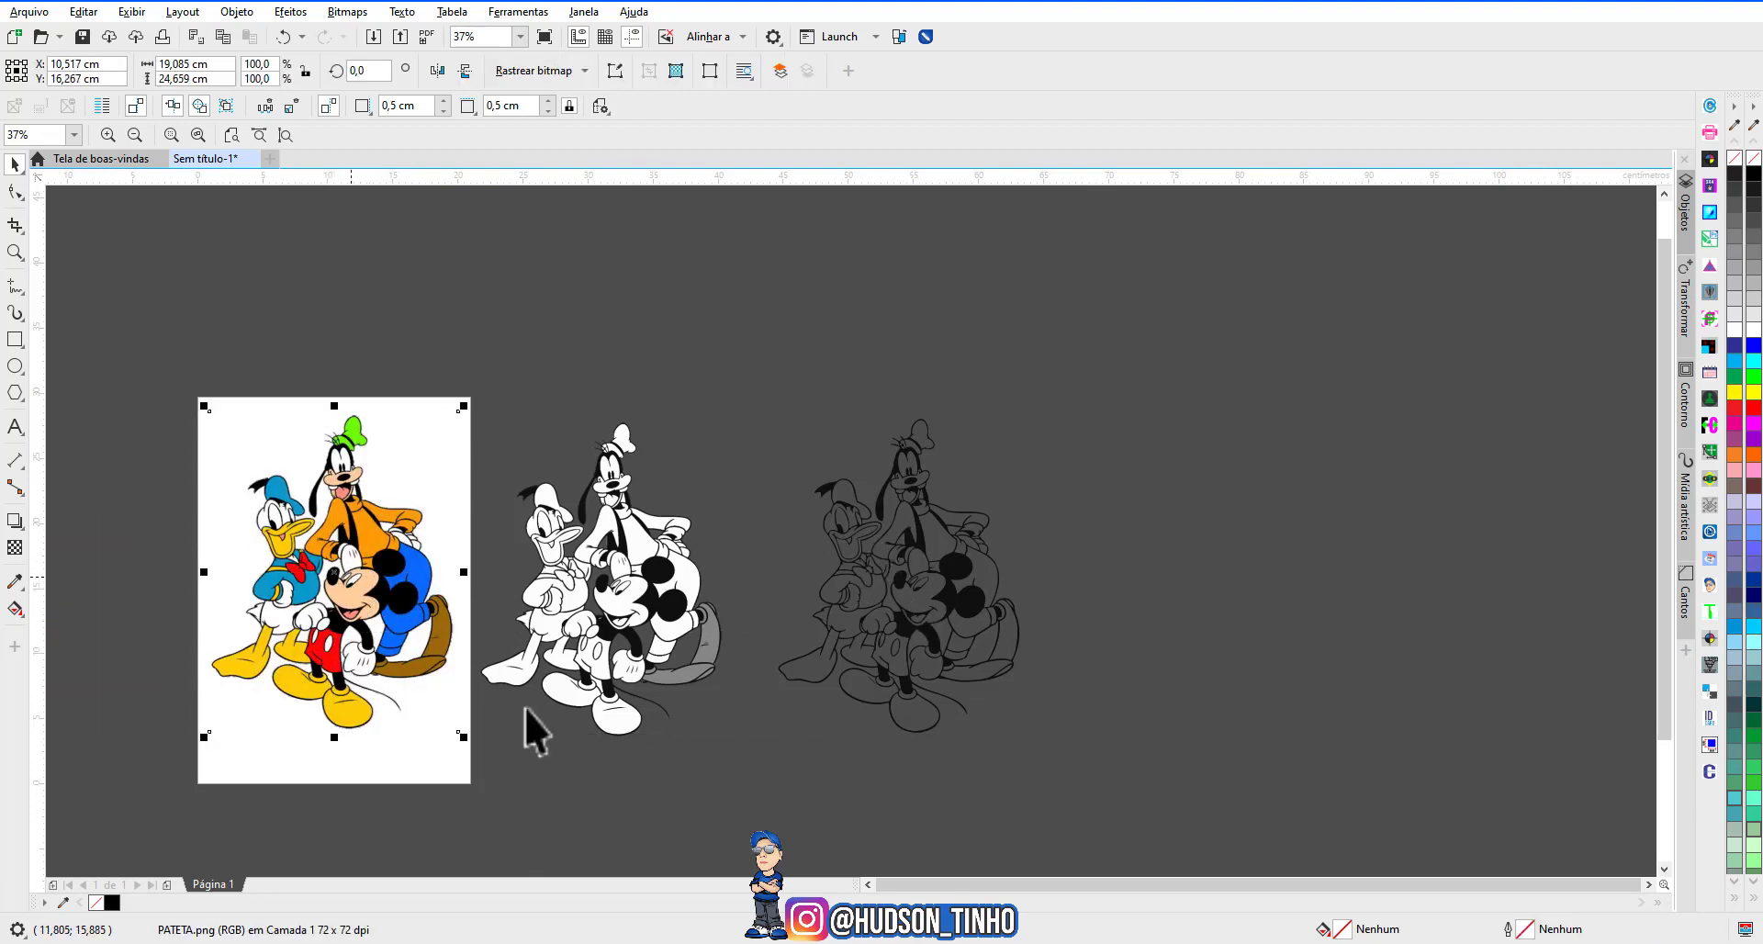
{"action": "key", "text": "F4"}
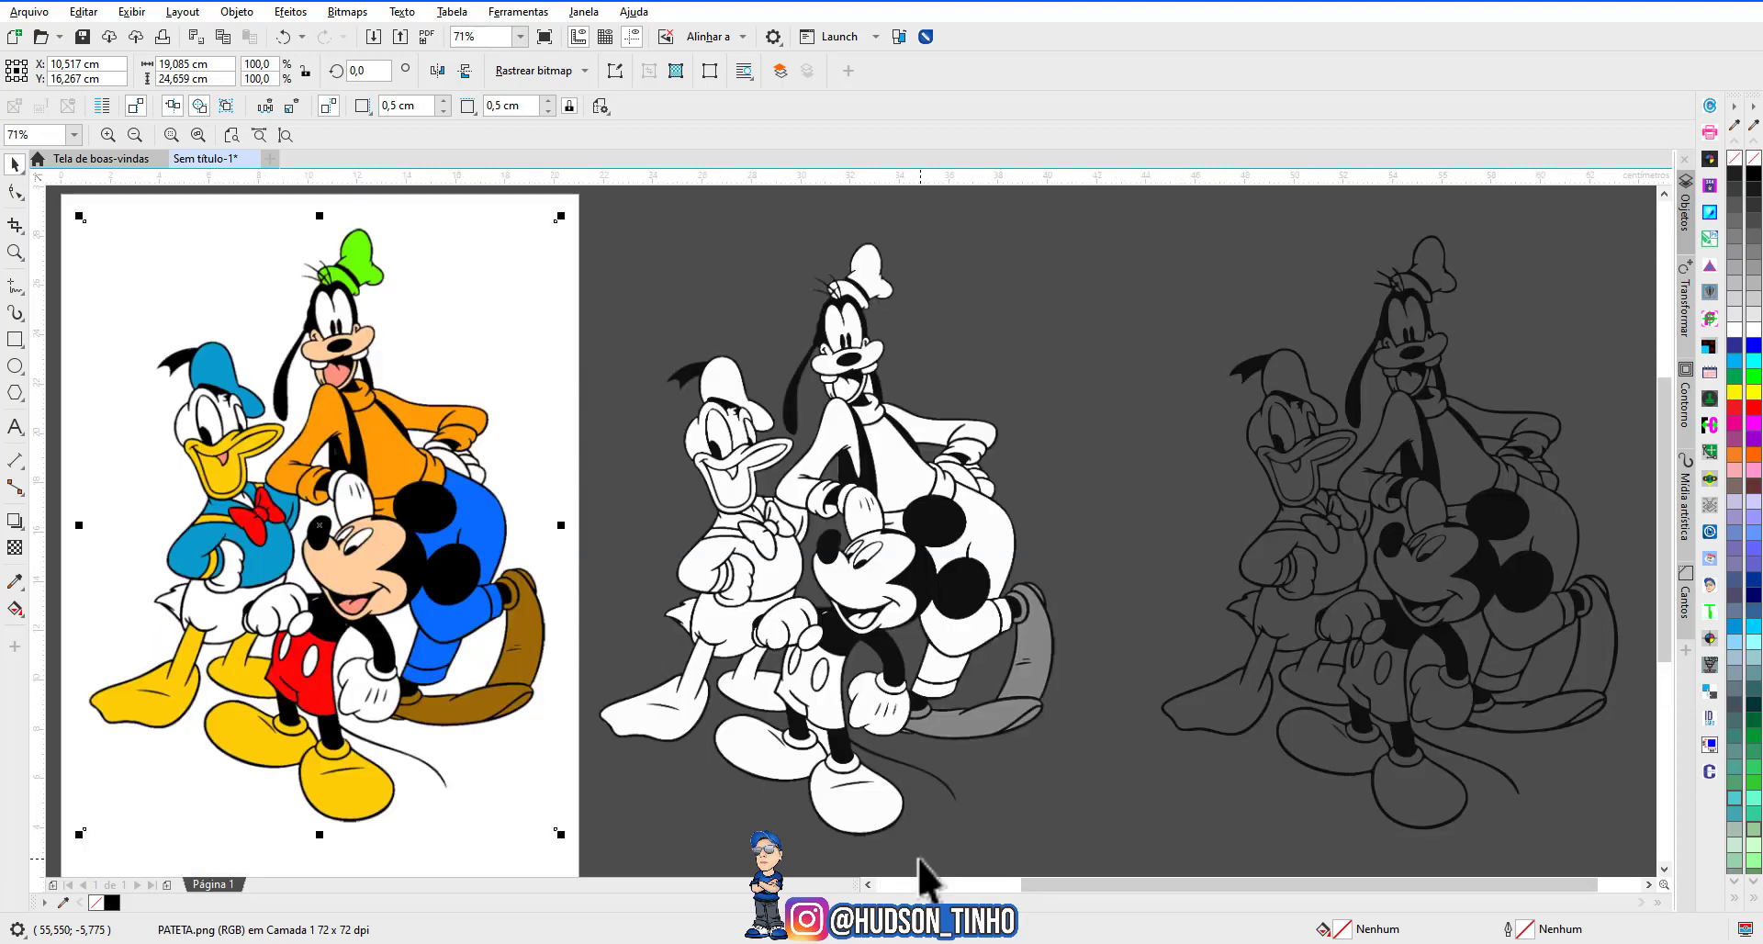
{"action": "left_click", "coordinate": [857, 615]}
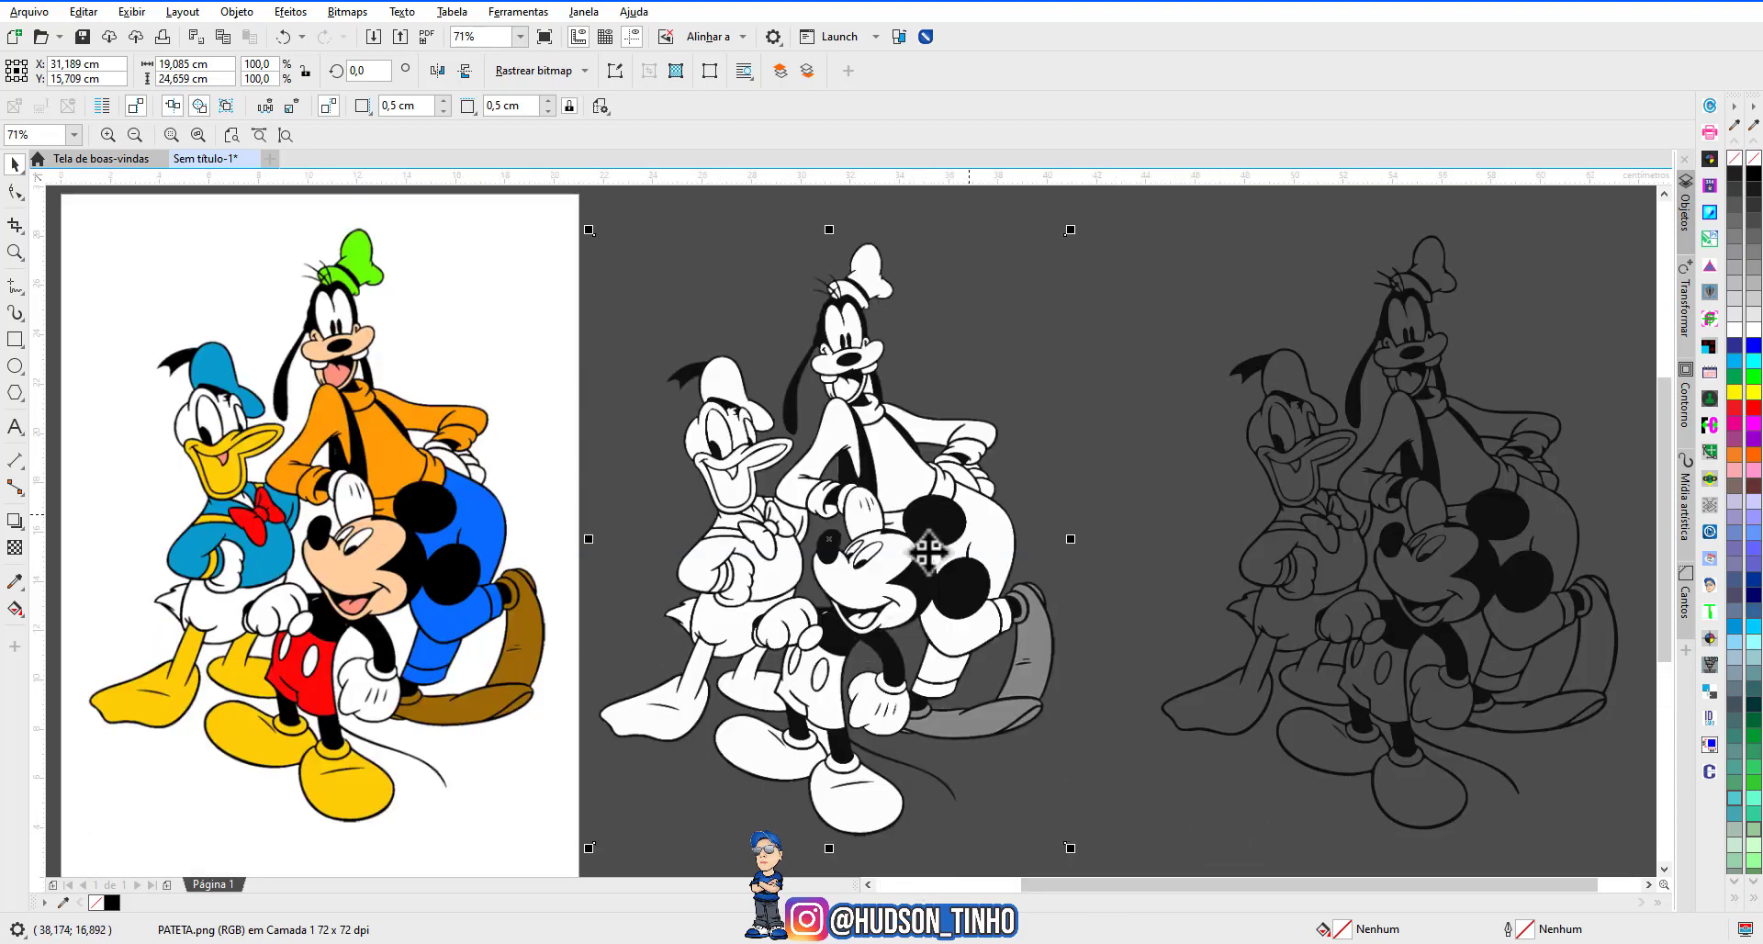
{"action": "left_click", "coordinate": [1504, 557]}
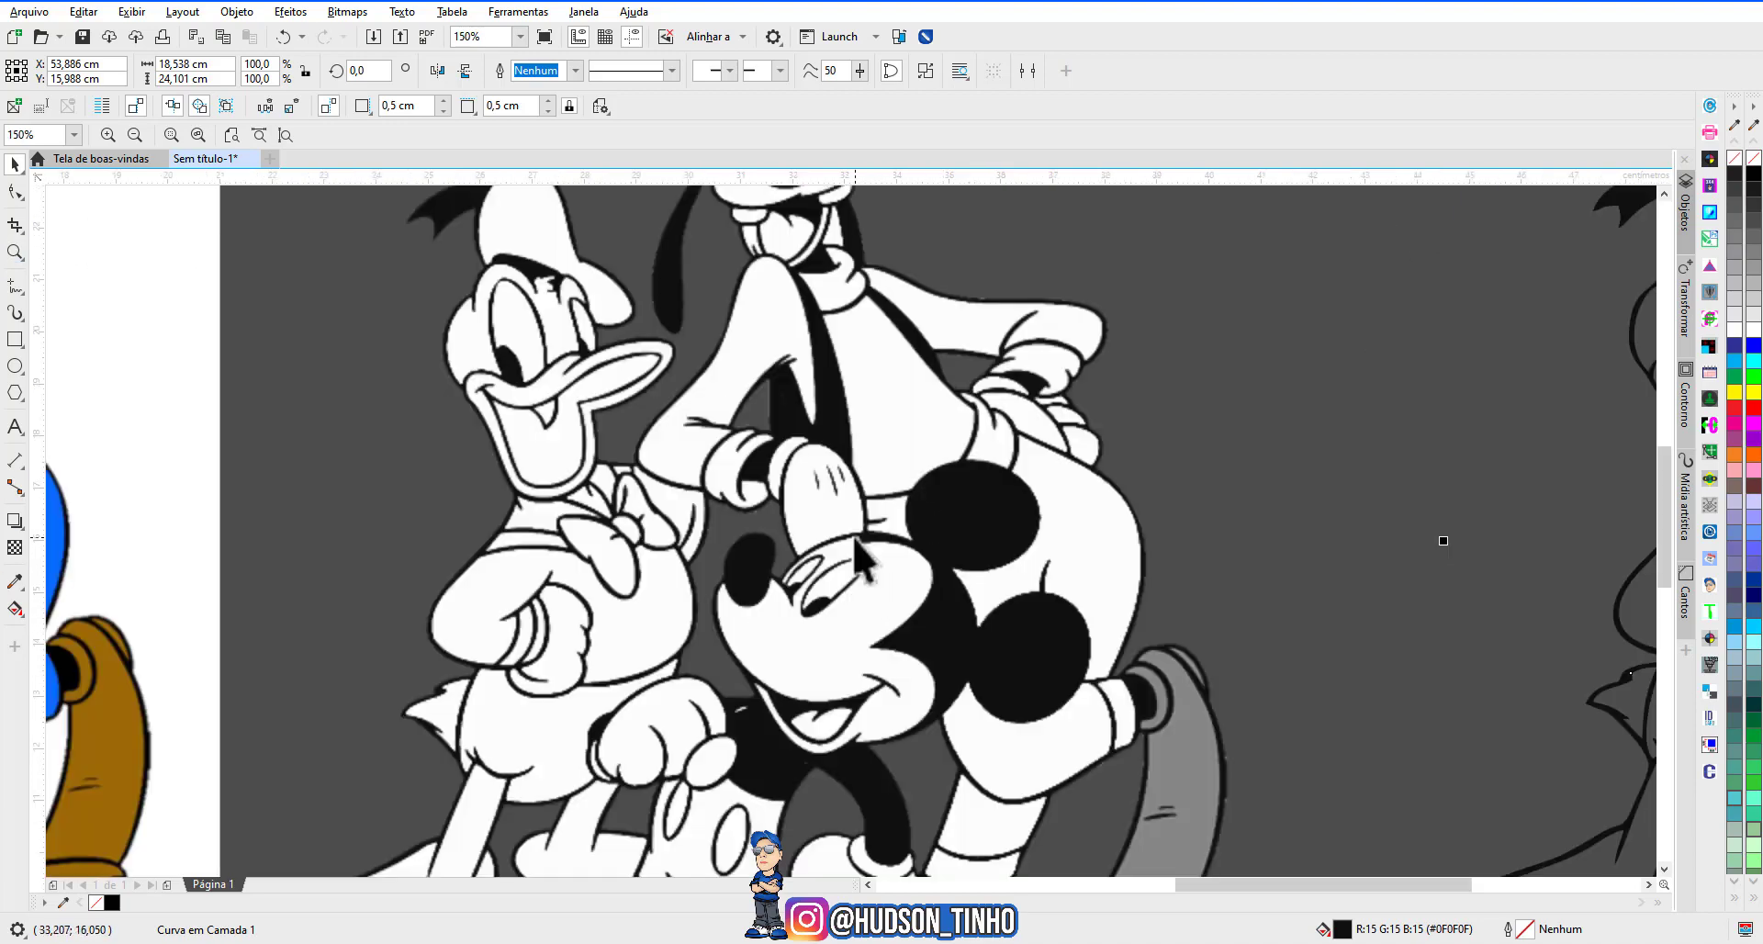
Convert the desaturated bitmap to black and white (1 bit) with the Linha artística method and a threshold of 94.
{"action": "scroll", "coordinate": [877, 528], "scroll_direction": "up", "scroll_amount": 2}
{"action": "scroll", "coordinate": [867, 501], "scroll_direction": "down", "scroll_amount": 3}
{"action": "scroll", "coordinate": [854, 537], "scroll_direction": "up", "scroll_amount": 3}
{"action": "left_click", "coordinate": [849, 544]}
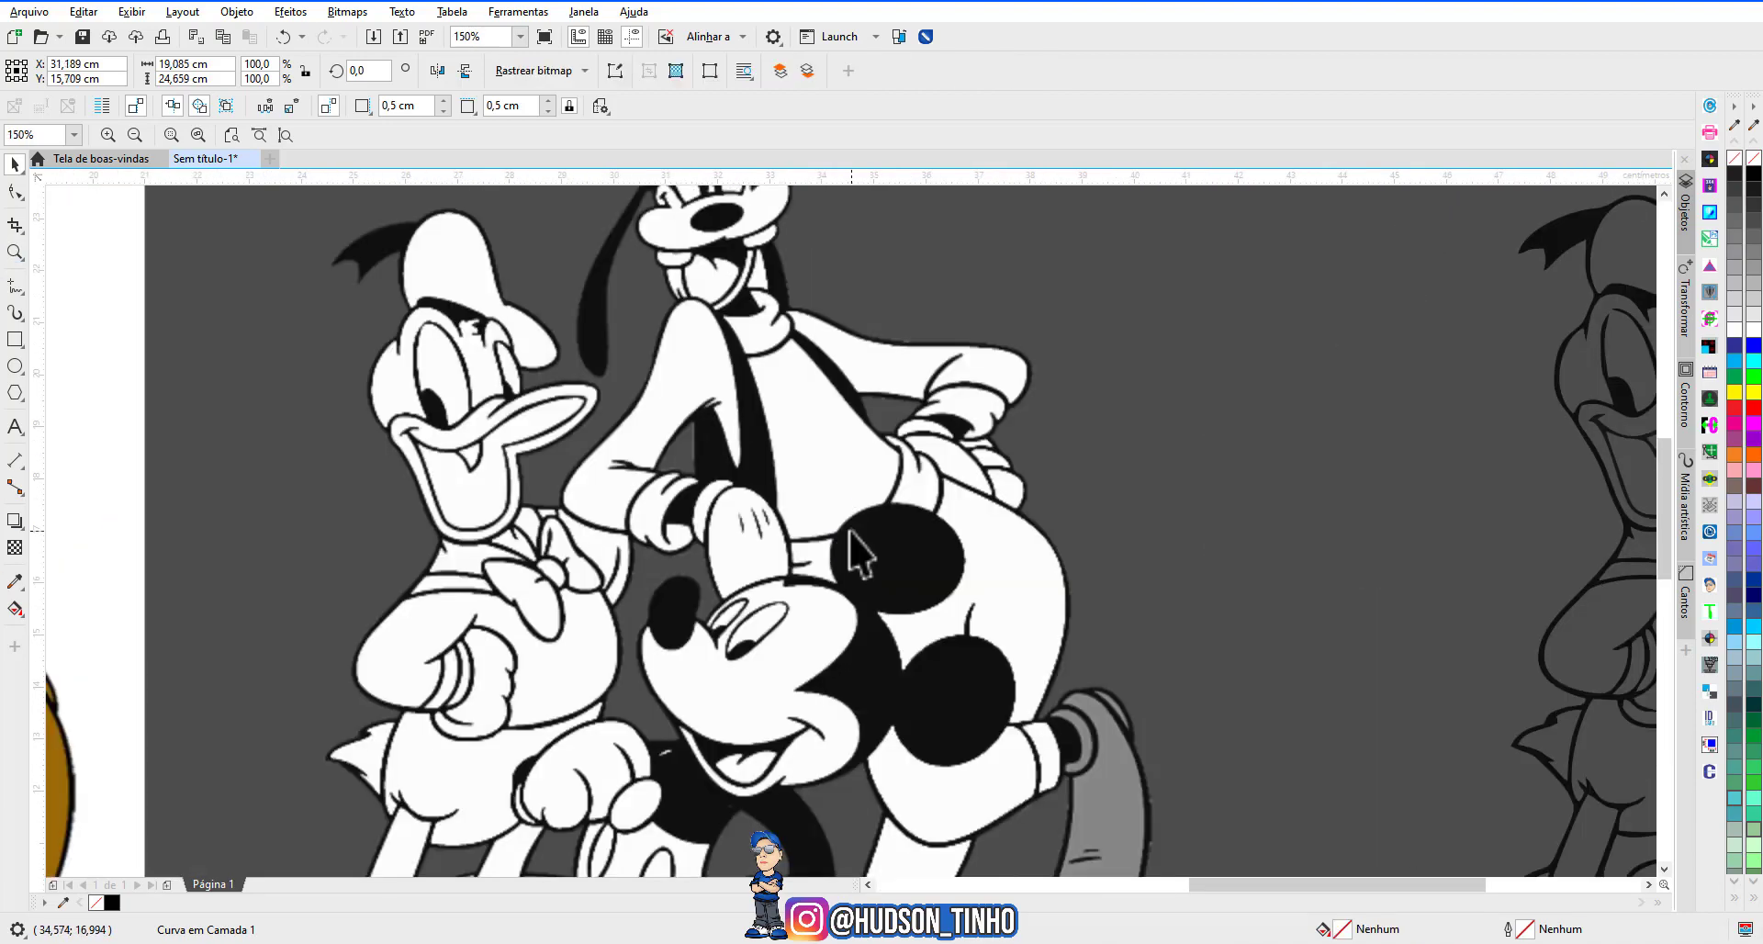
{"action": "scroll", "coordinate": [853, 537], "scroll_direction": "down", "scroll_amount": 2}
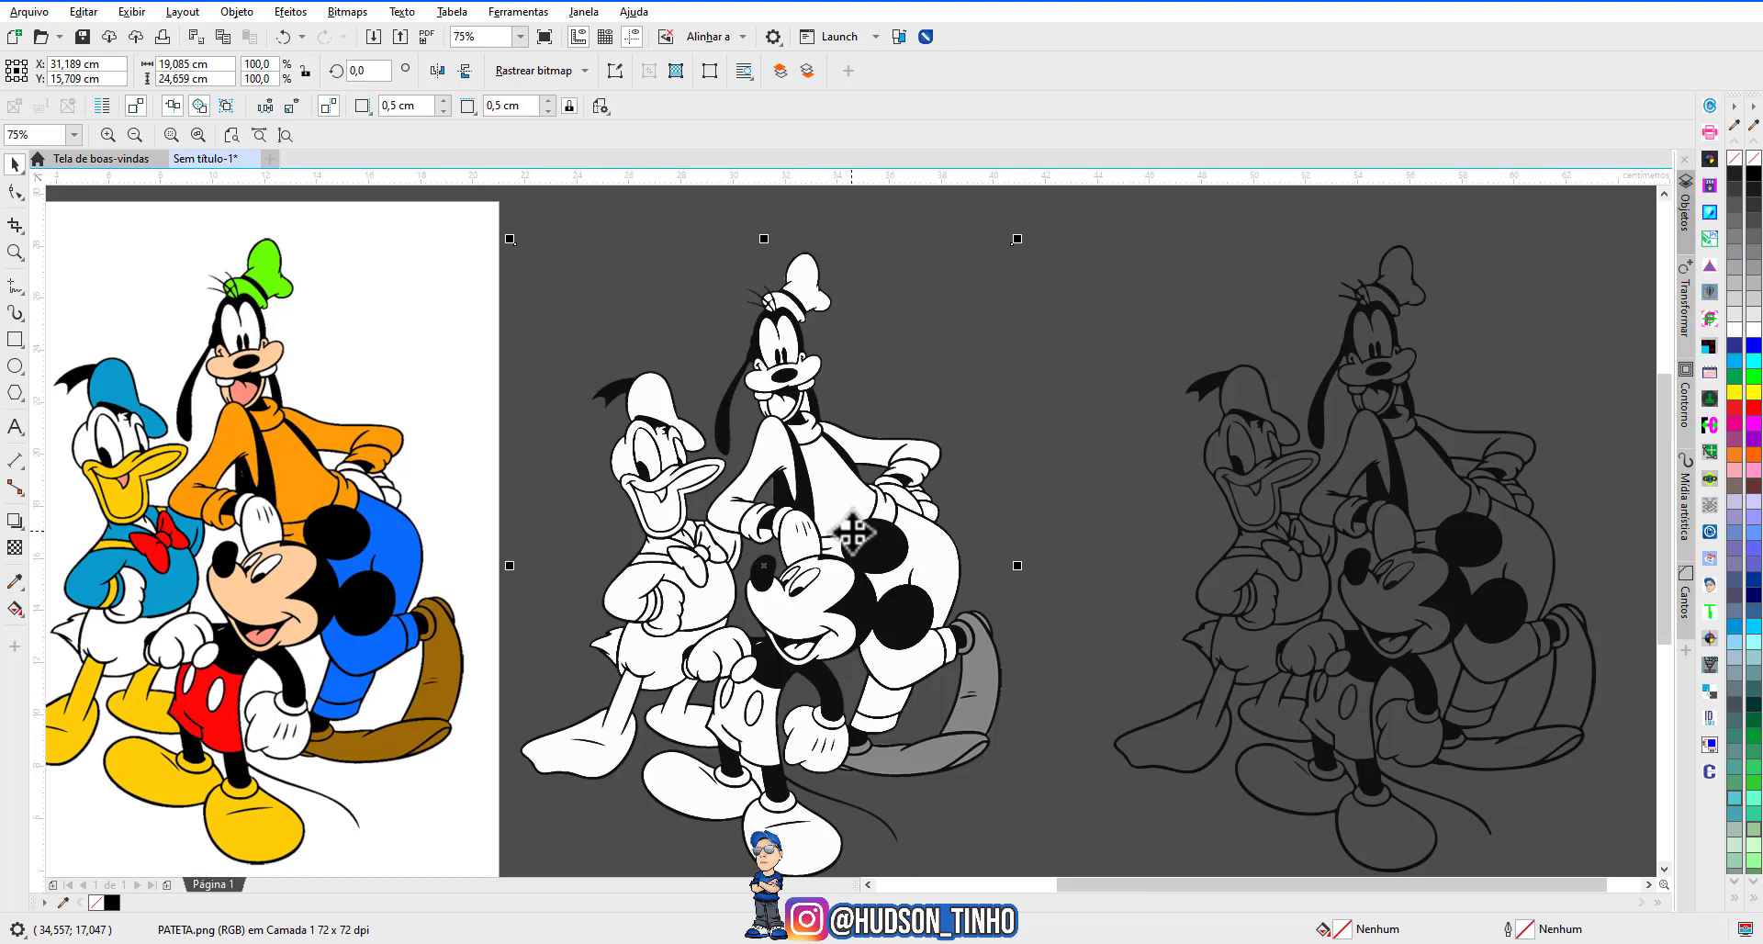
{"action": "left_click", "coordinate": [358, 13]}
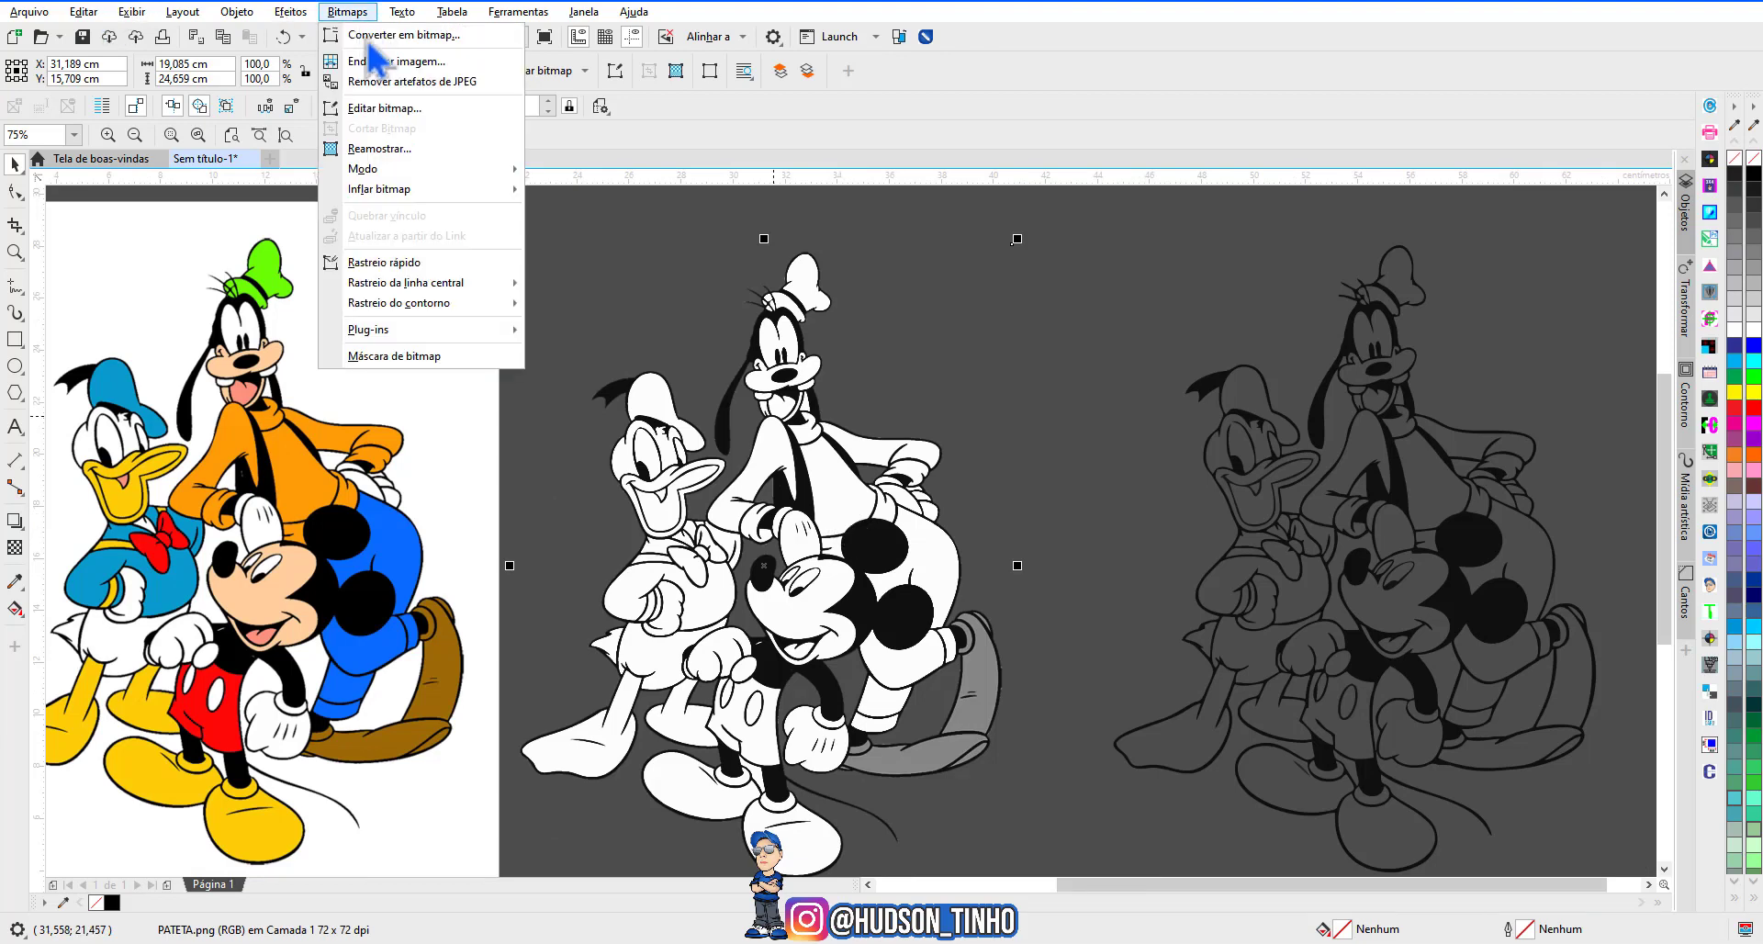
{"action": "mouse_move", "coordinate": [395, 170]}
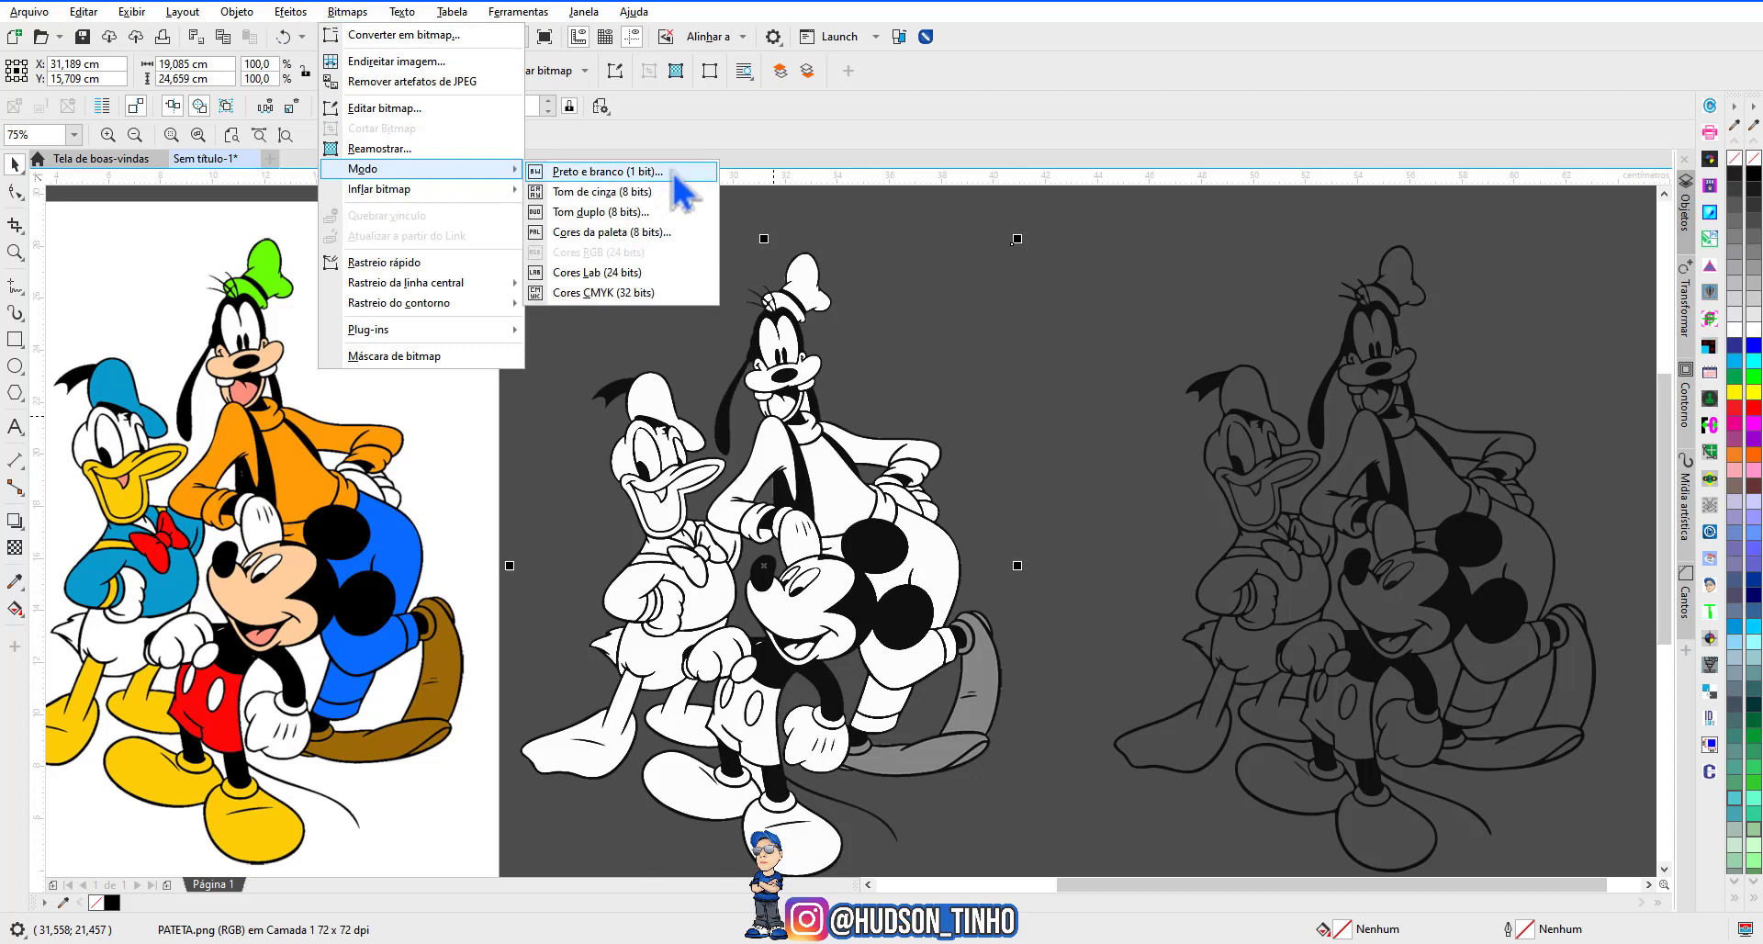
{"action": "left_click", "coordinate": [675, 172]}
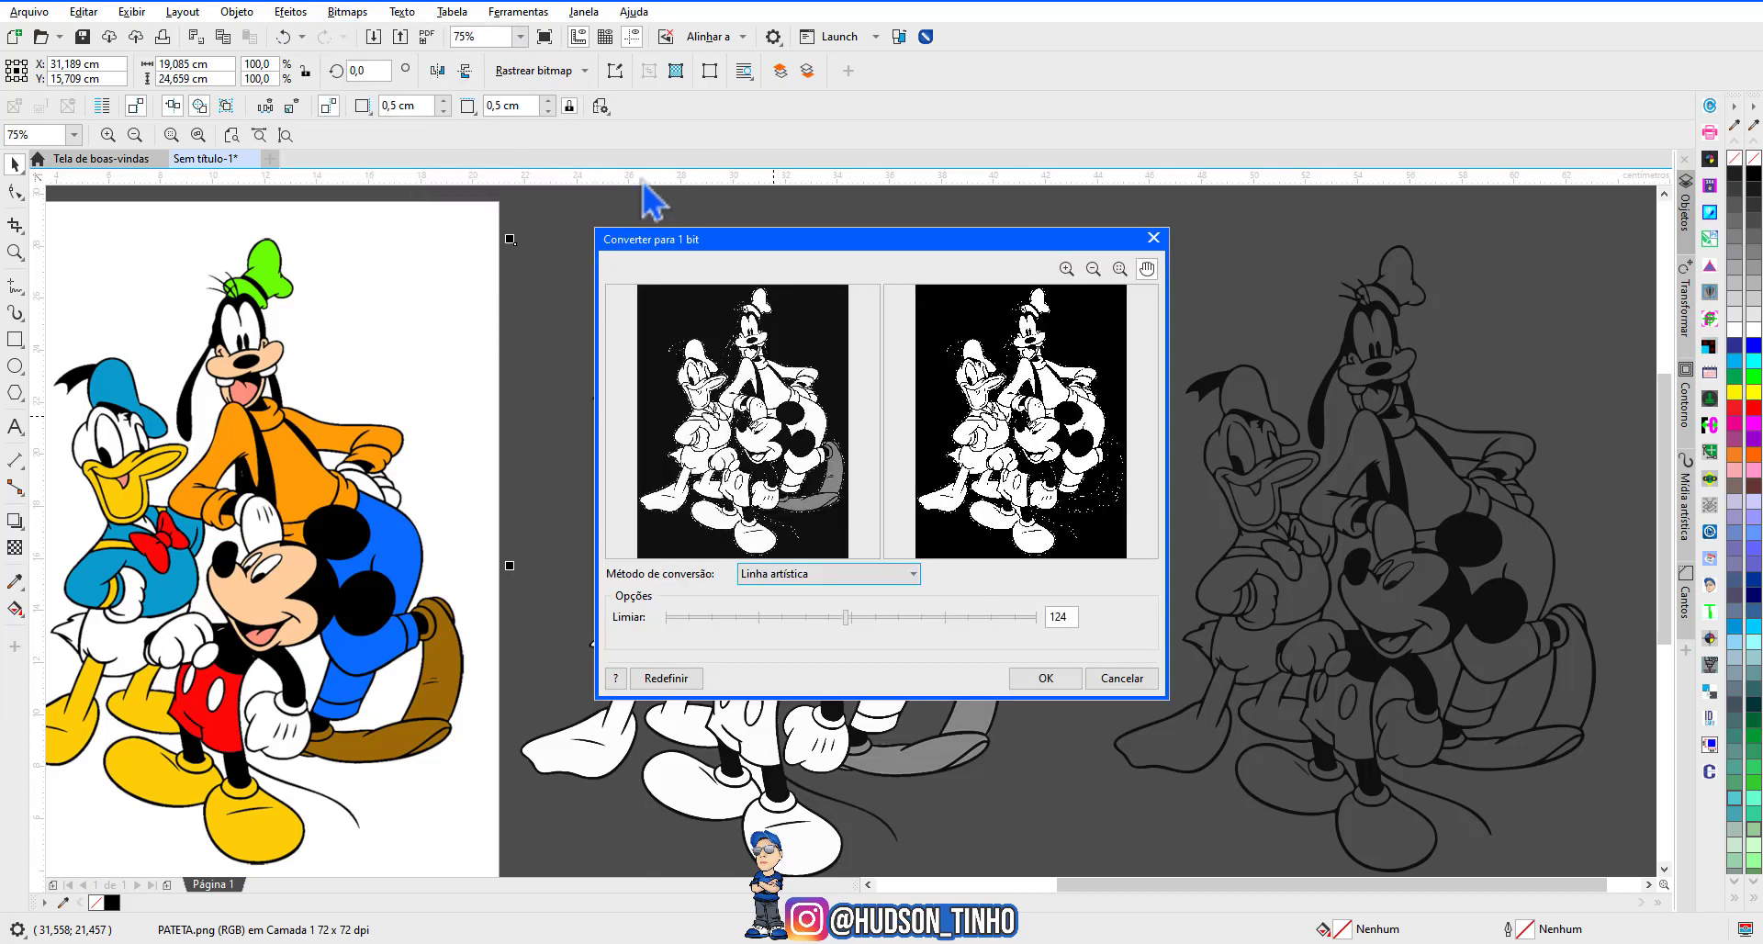
{"action": "left_click", "coordinate": [804, 617]}
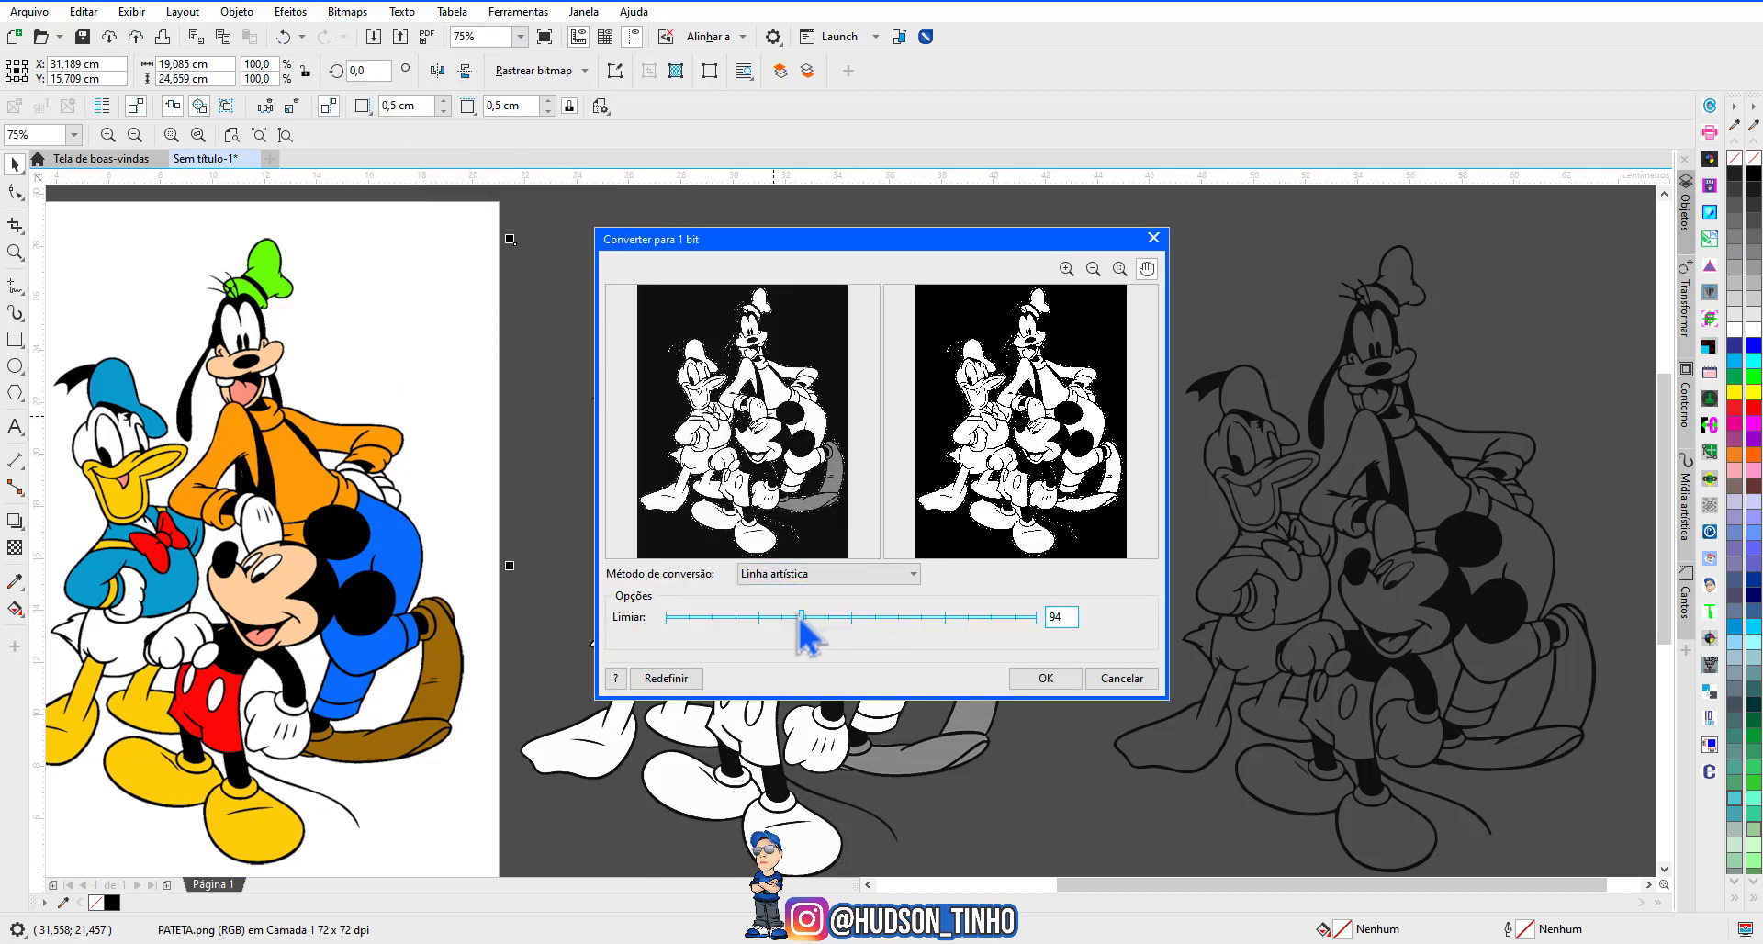
{"action": "left_click", "coordinate": [1071, 679]}
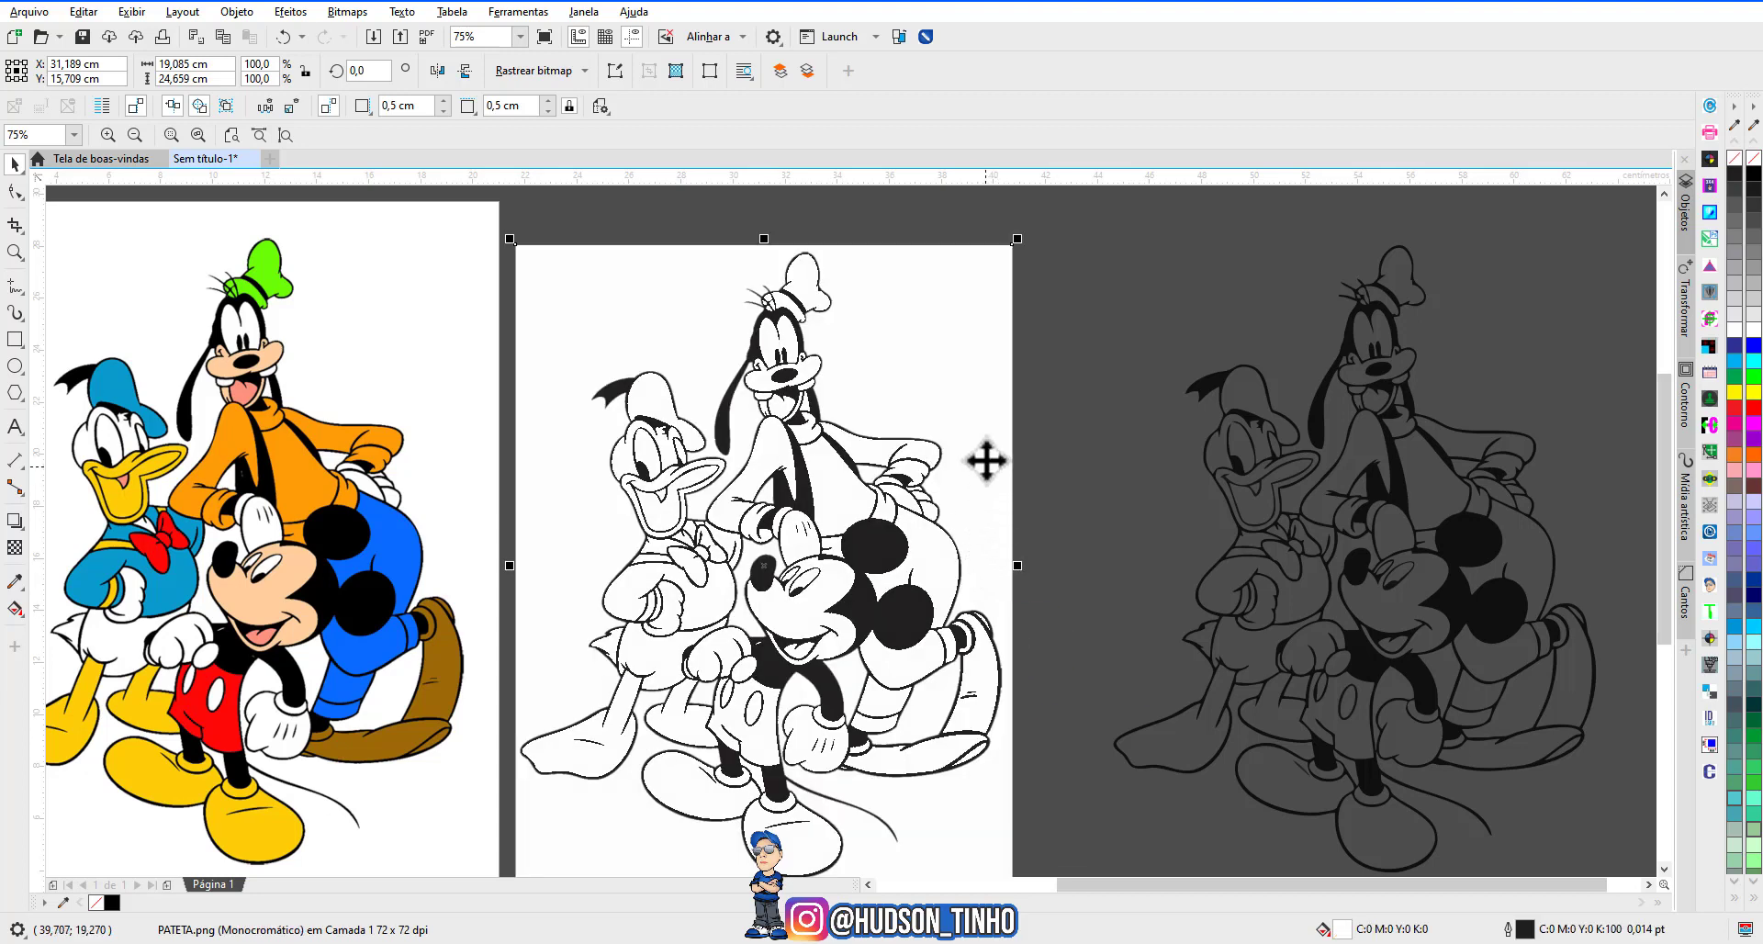
Shift the 1-bit bitmap slightly away from the page and recolour it pure black with no background fill.
{"action": "mouse_move", "coordinate": [809, 421]}
{"action": "left_mouse_down"}
{"action": "mouse_move", "coordinate": [832, 406]}
{"action": "mouse_move", "coordinate": [830, 430]}
{"action": "mouse_move", "coordinate": [828, 405]}
{"action": "left_mouse_up"}
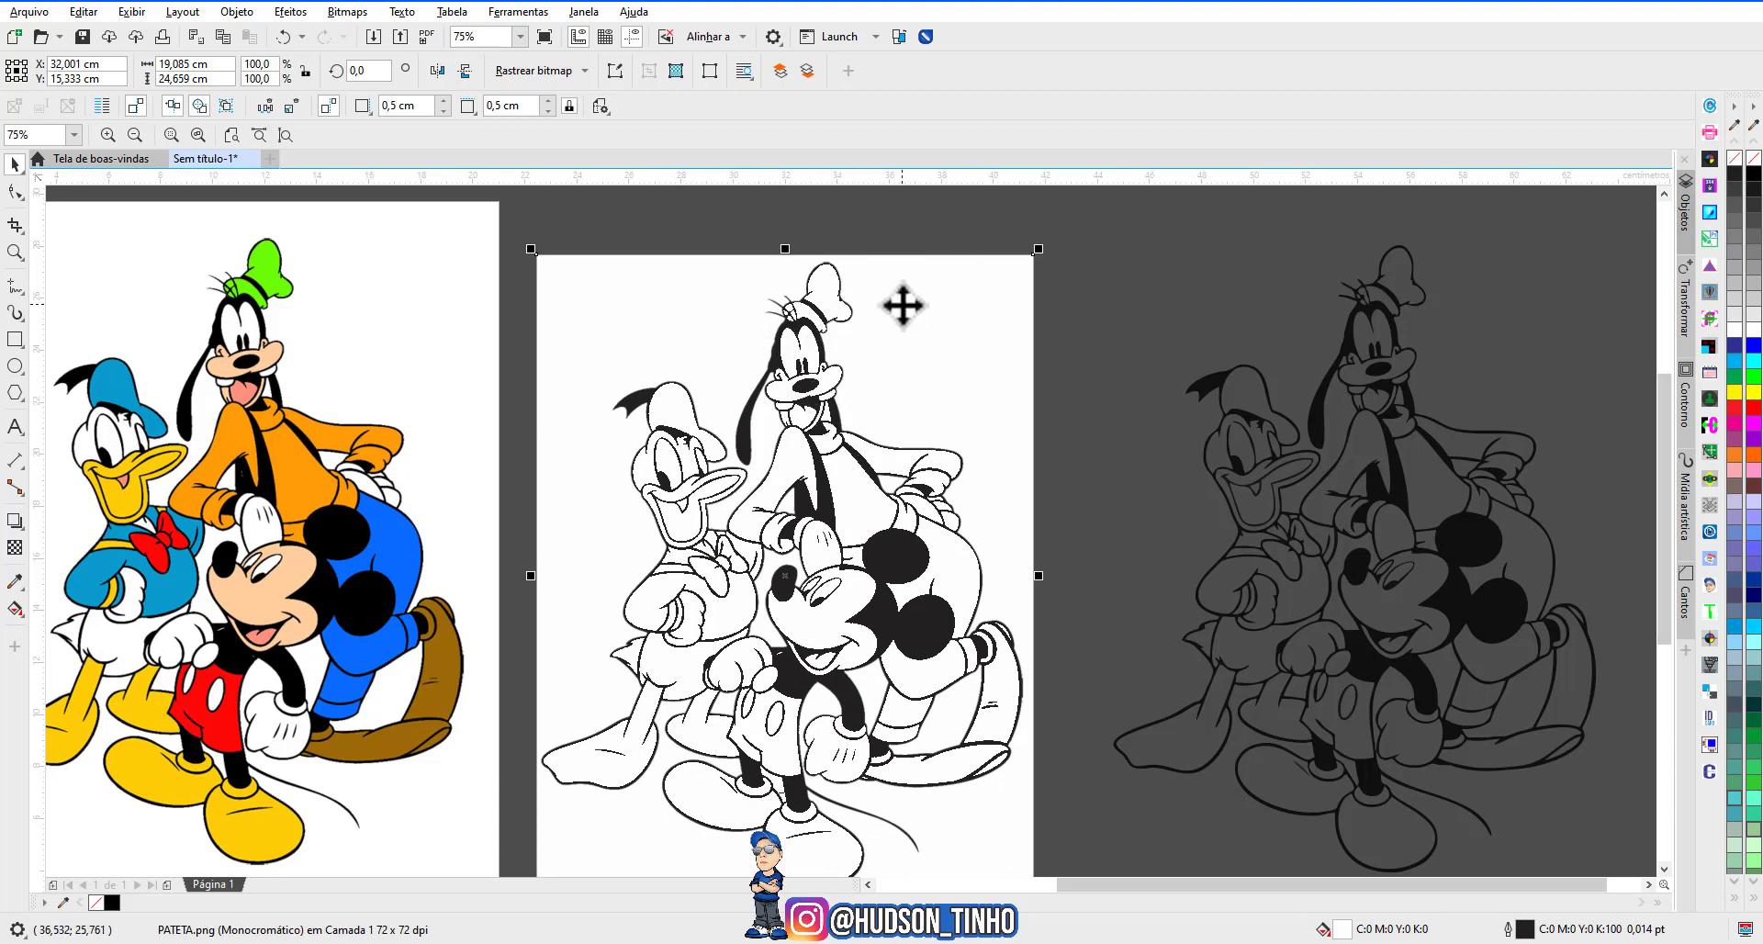
{"action": "left_click_drag", "start_coordinate": [854, 317], "coordinate": [858, 328]}
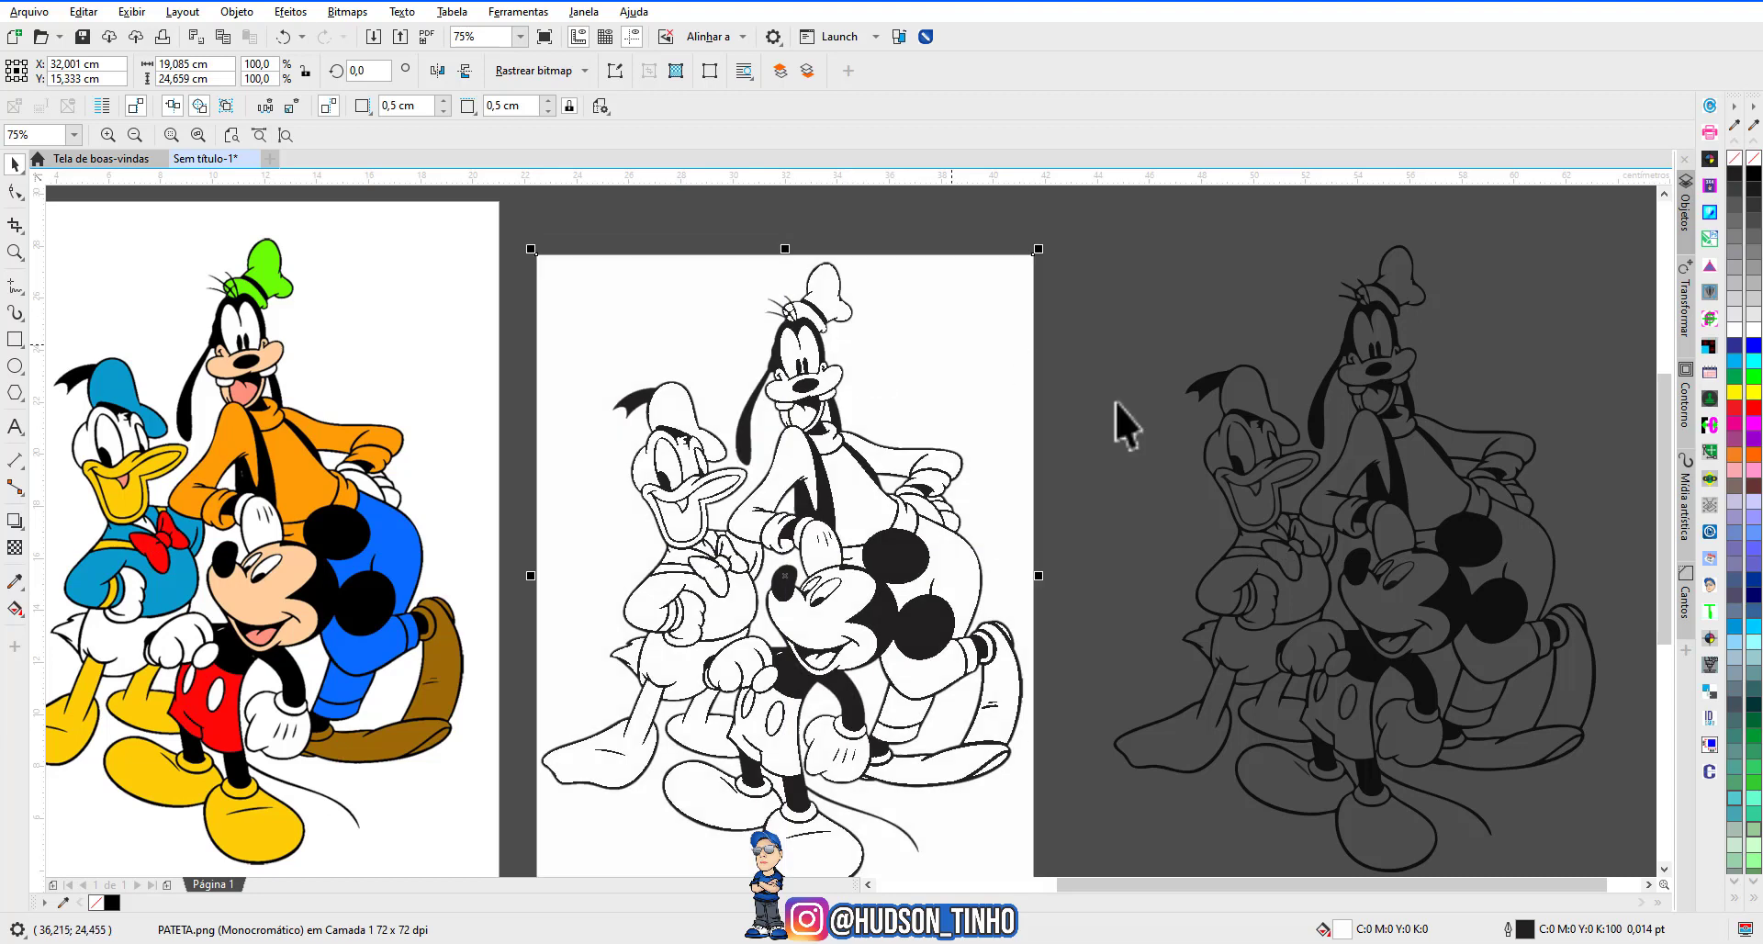
{"action": "right_click", "coordinate": [1753, 180]}
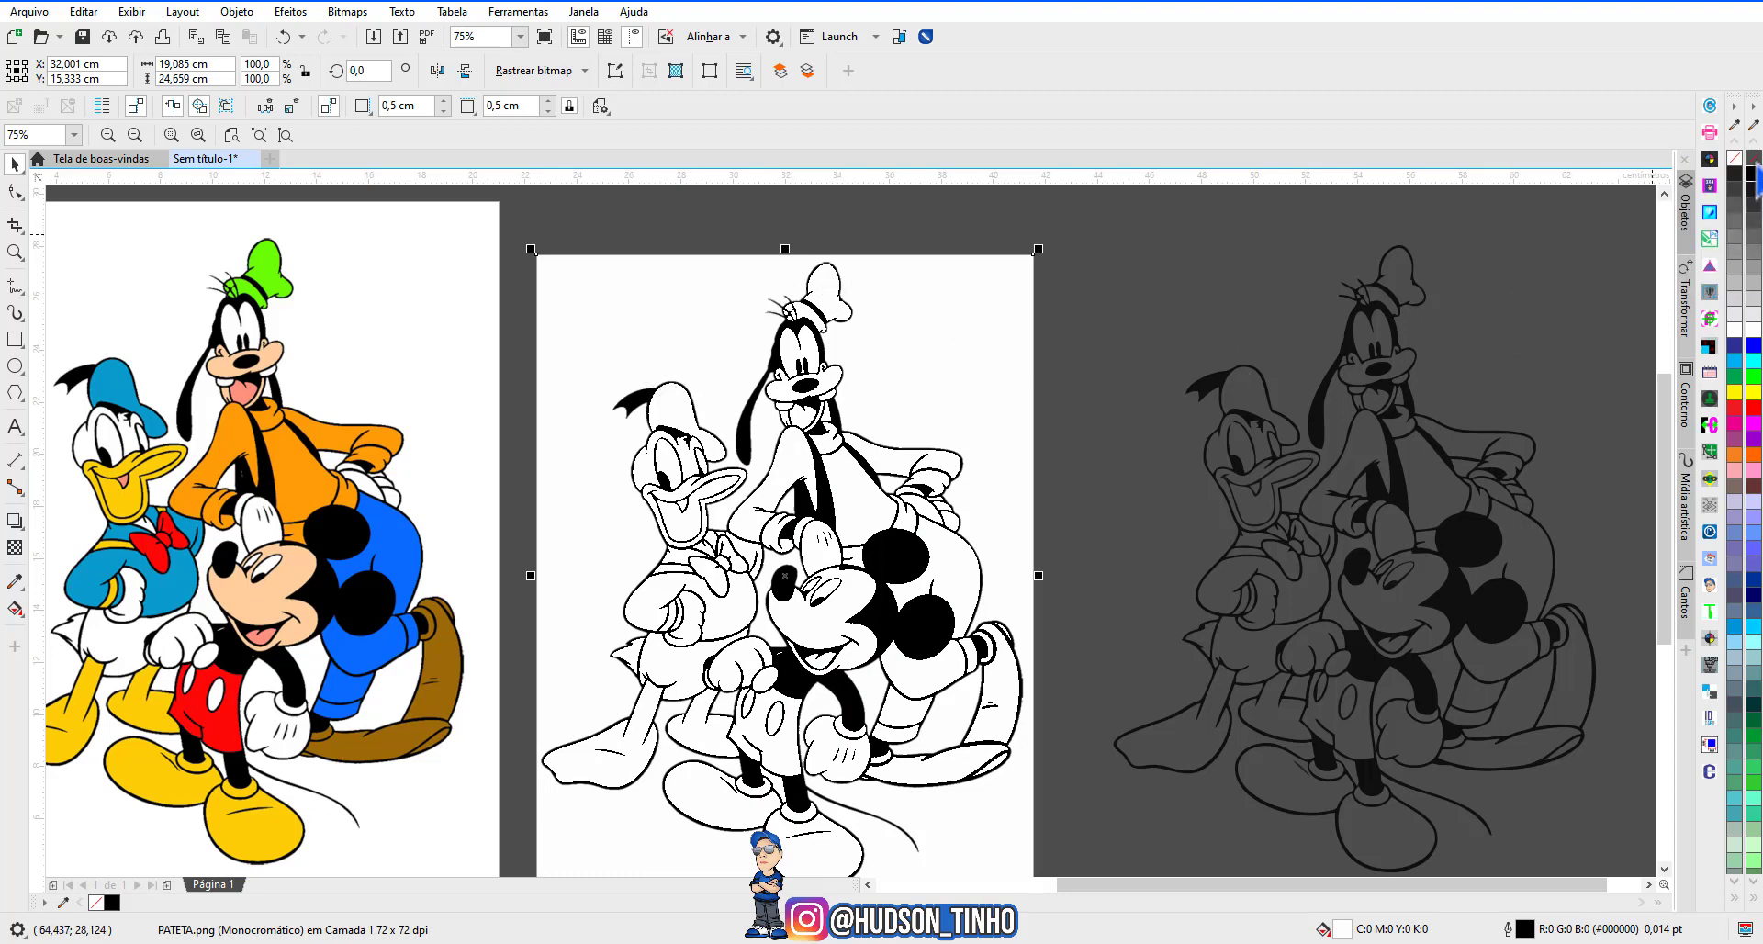
{"action": "left_click", "coordinate": [1734, 158]}
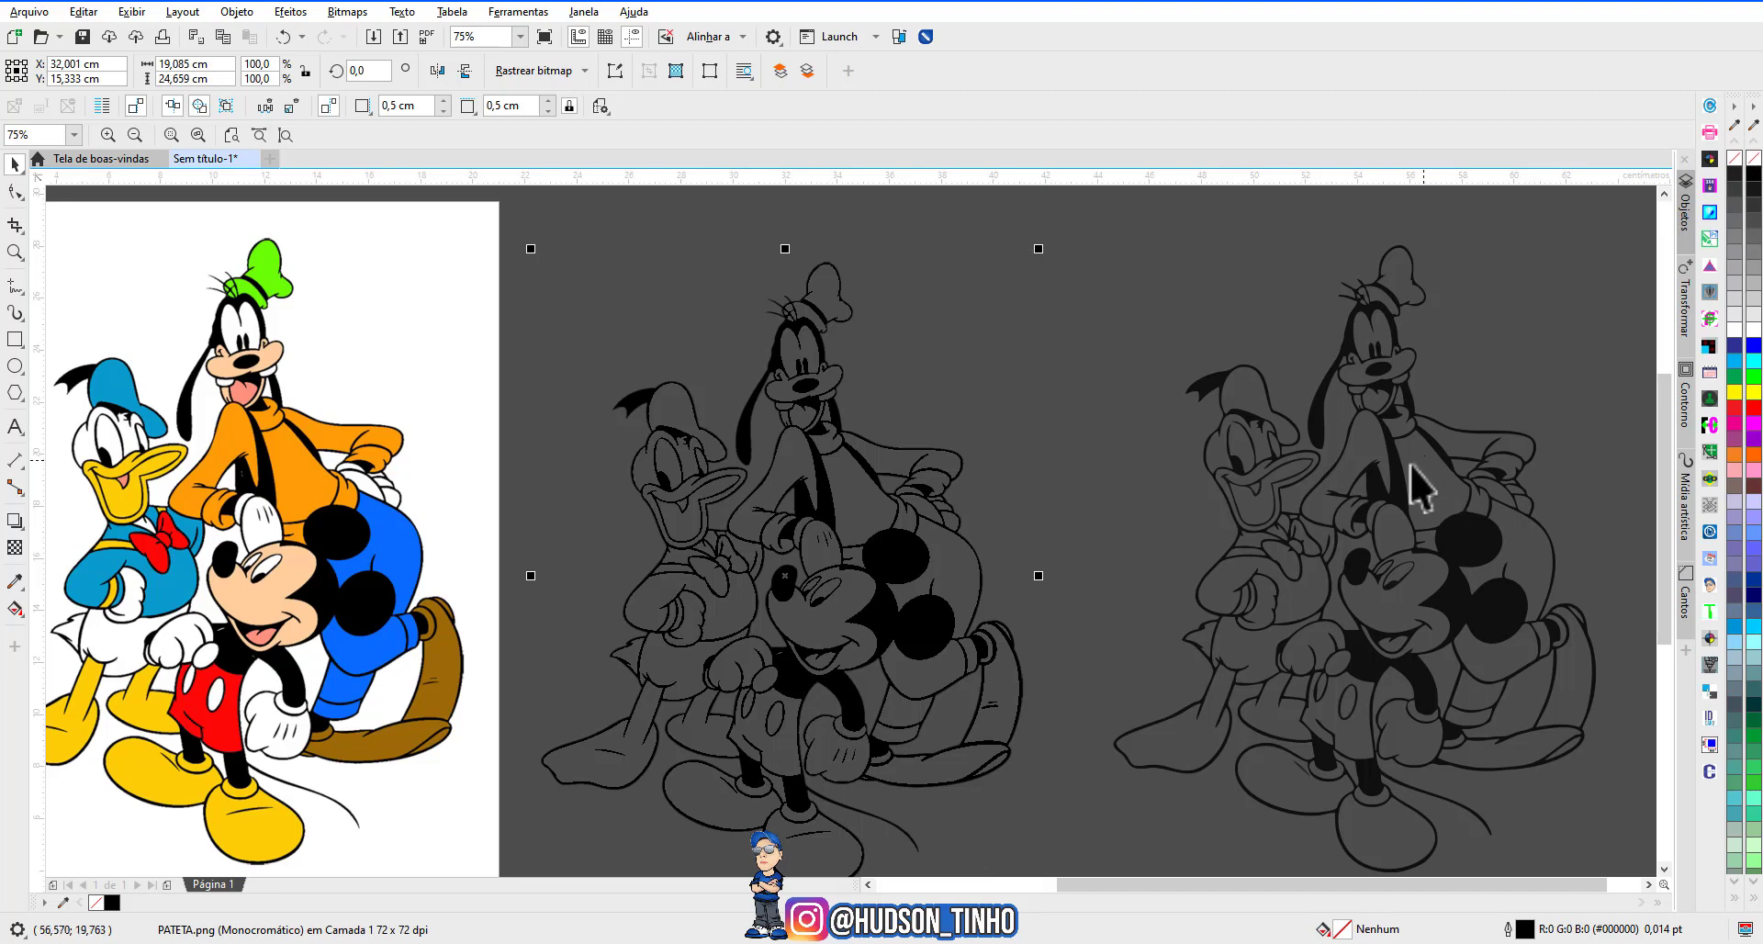
Compare the line edges of the traced vector drawing with those of the 1-bit bitmap up close and side by side.
{"action": "scroll", "coordinate": [1404, 480], "scroll_direction": "up", "scroll_amount": 3}
{"action": "scroll", "coordinate": [1023, 413], "scroll_direction": "down", "scroll_amount": 2}
{"action": "scroll", "coordinate": [850, 540], "scroll_direction": "up", "scroll_amount": 3}
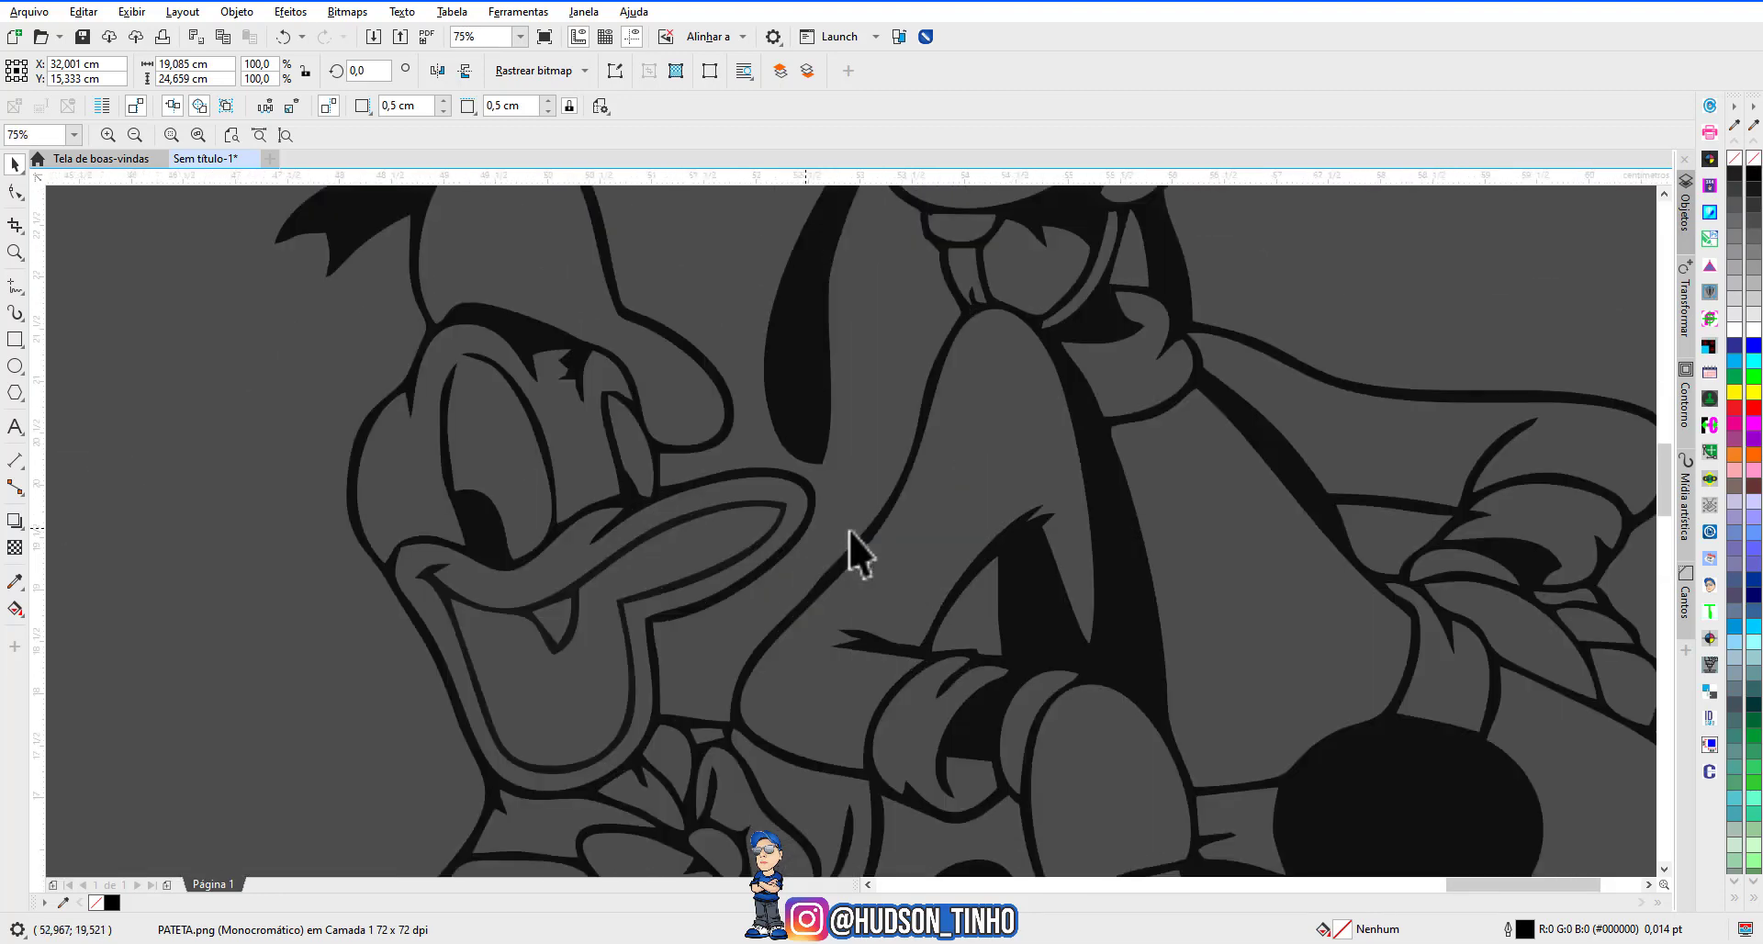
{"action": "scroll", "coordinate": [848, 531], "scroll_direction": "down", "scroll_amount": 4}
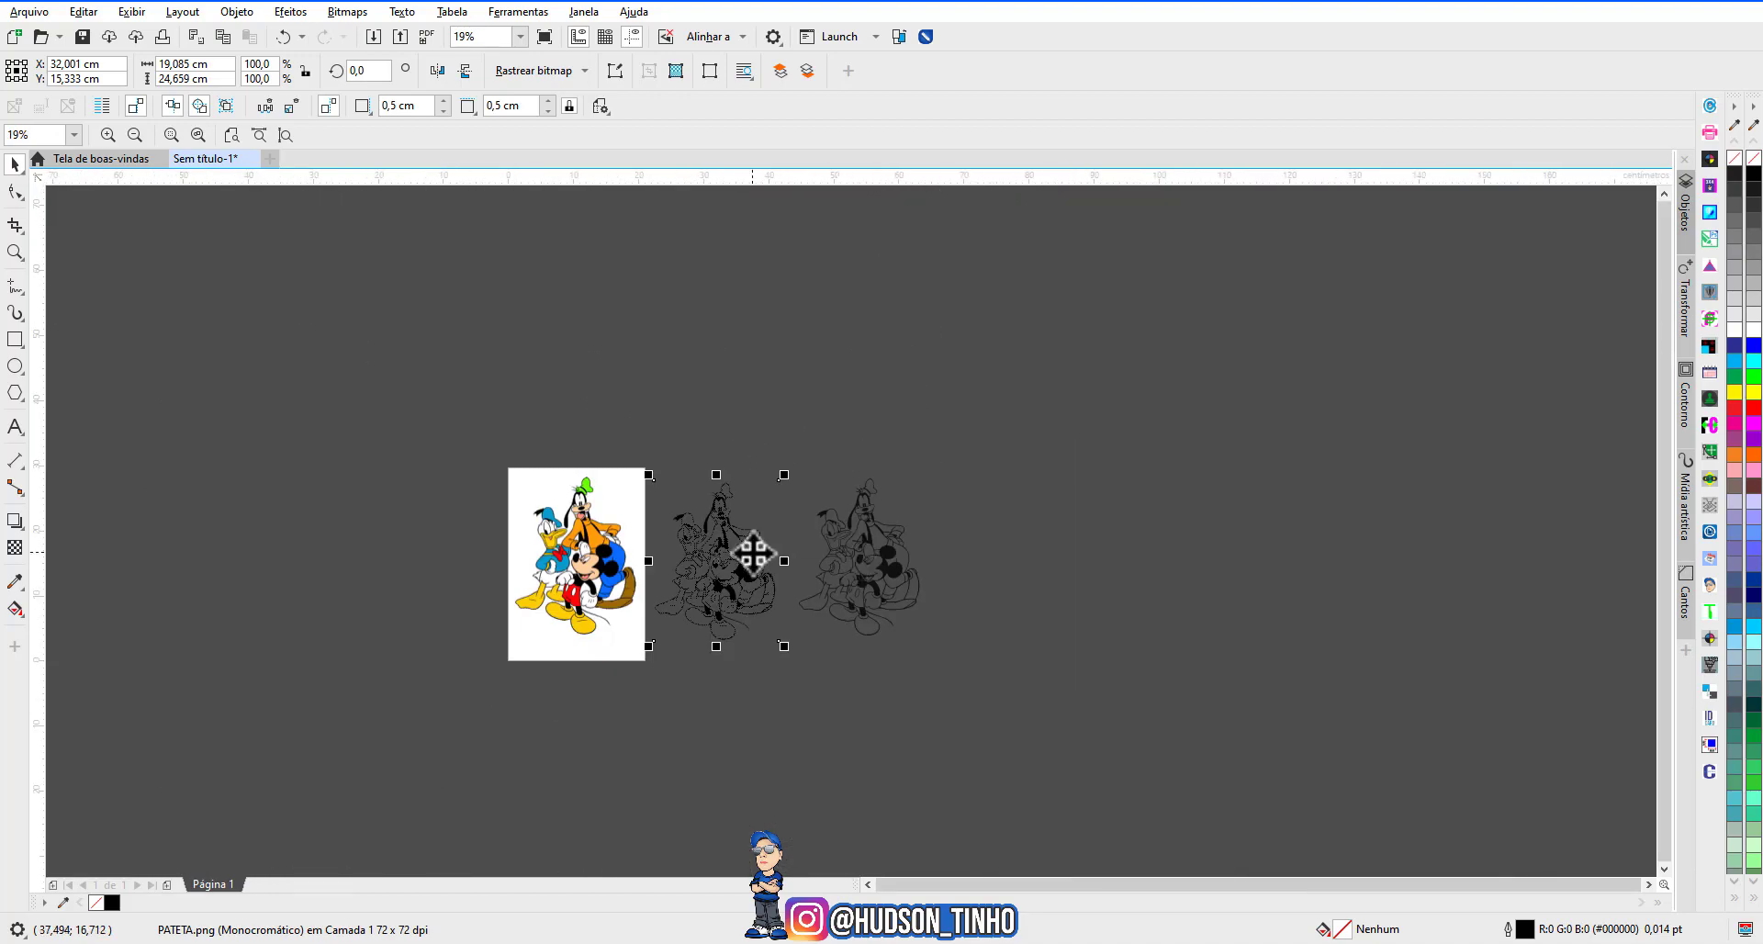
{"action": "scroll", "coordinate": [848, 531], "scroll_direction": "up", "scroll_amount": 2}
{"action": "scroll", "coordinate": [851, 533], "scroll_direction": "up", "scroll_amount": 2}
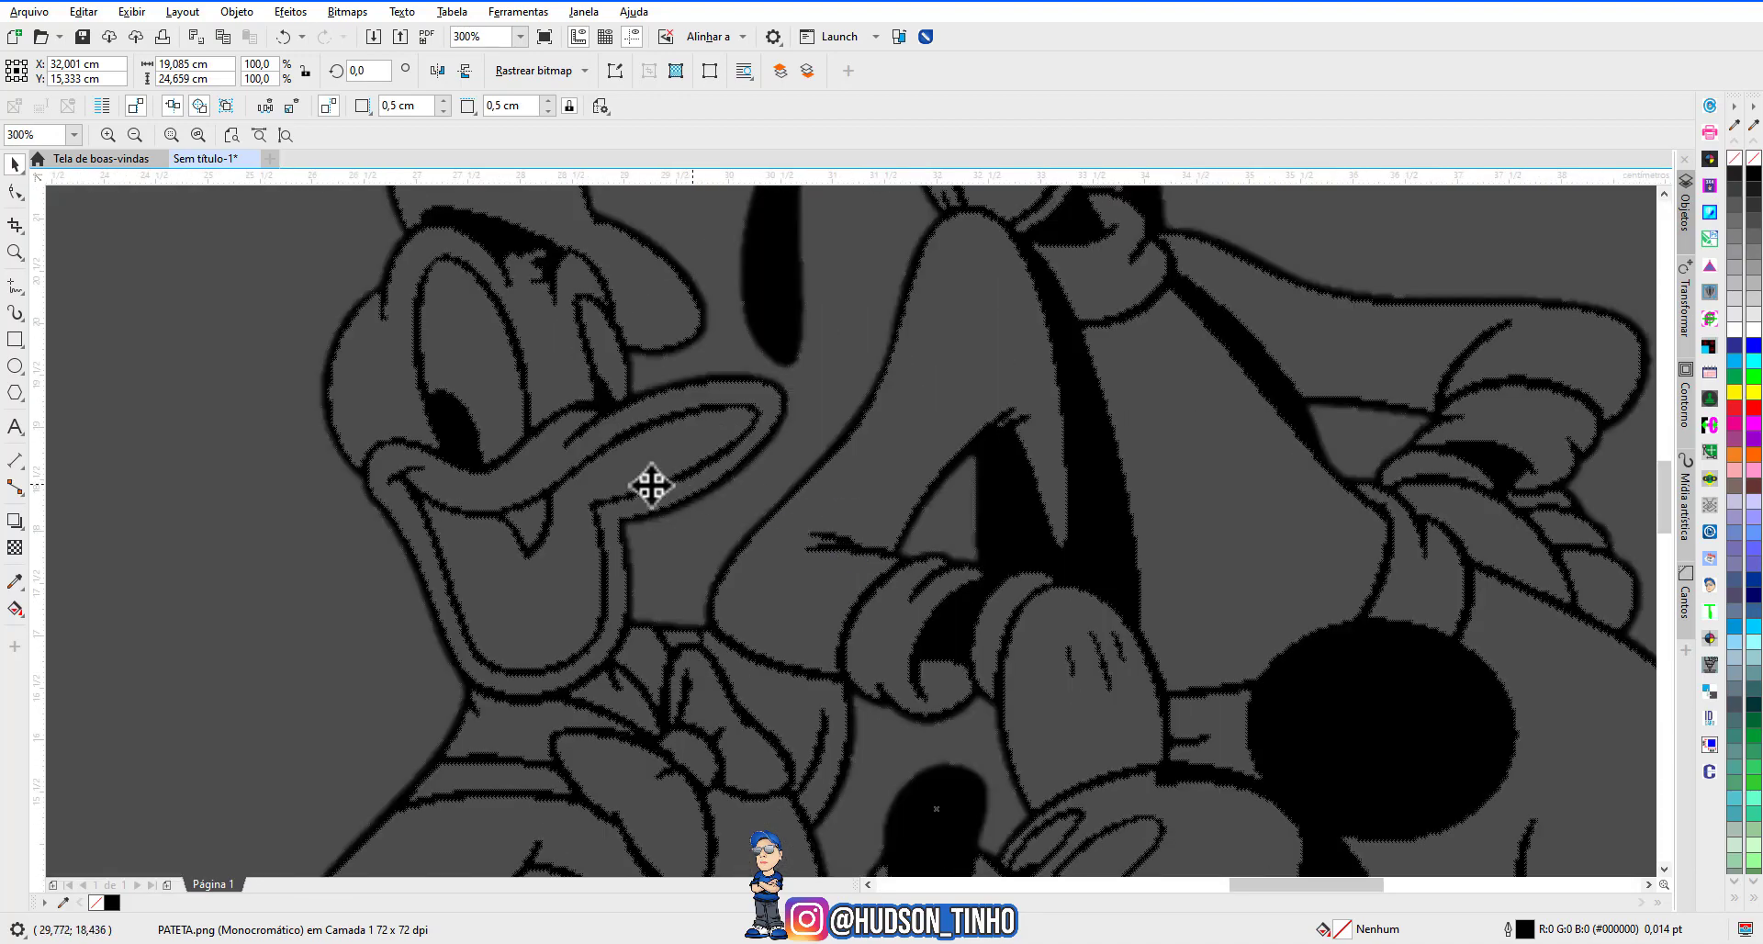
{"action": "scroll", "coordinate": [673, 472], "scroll_direction": "down", "scroll_amount": 1}
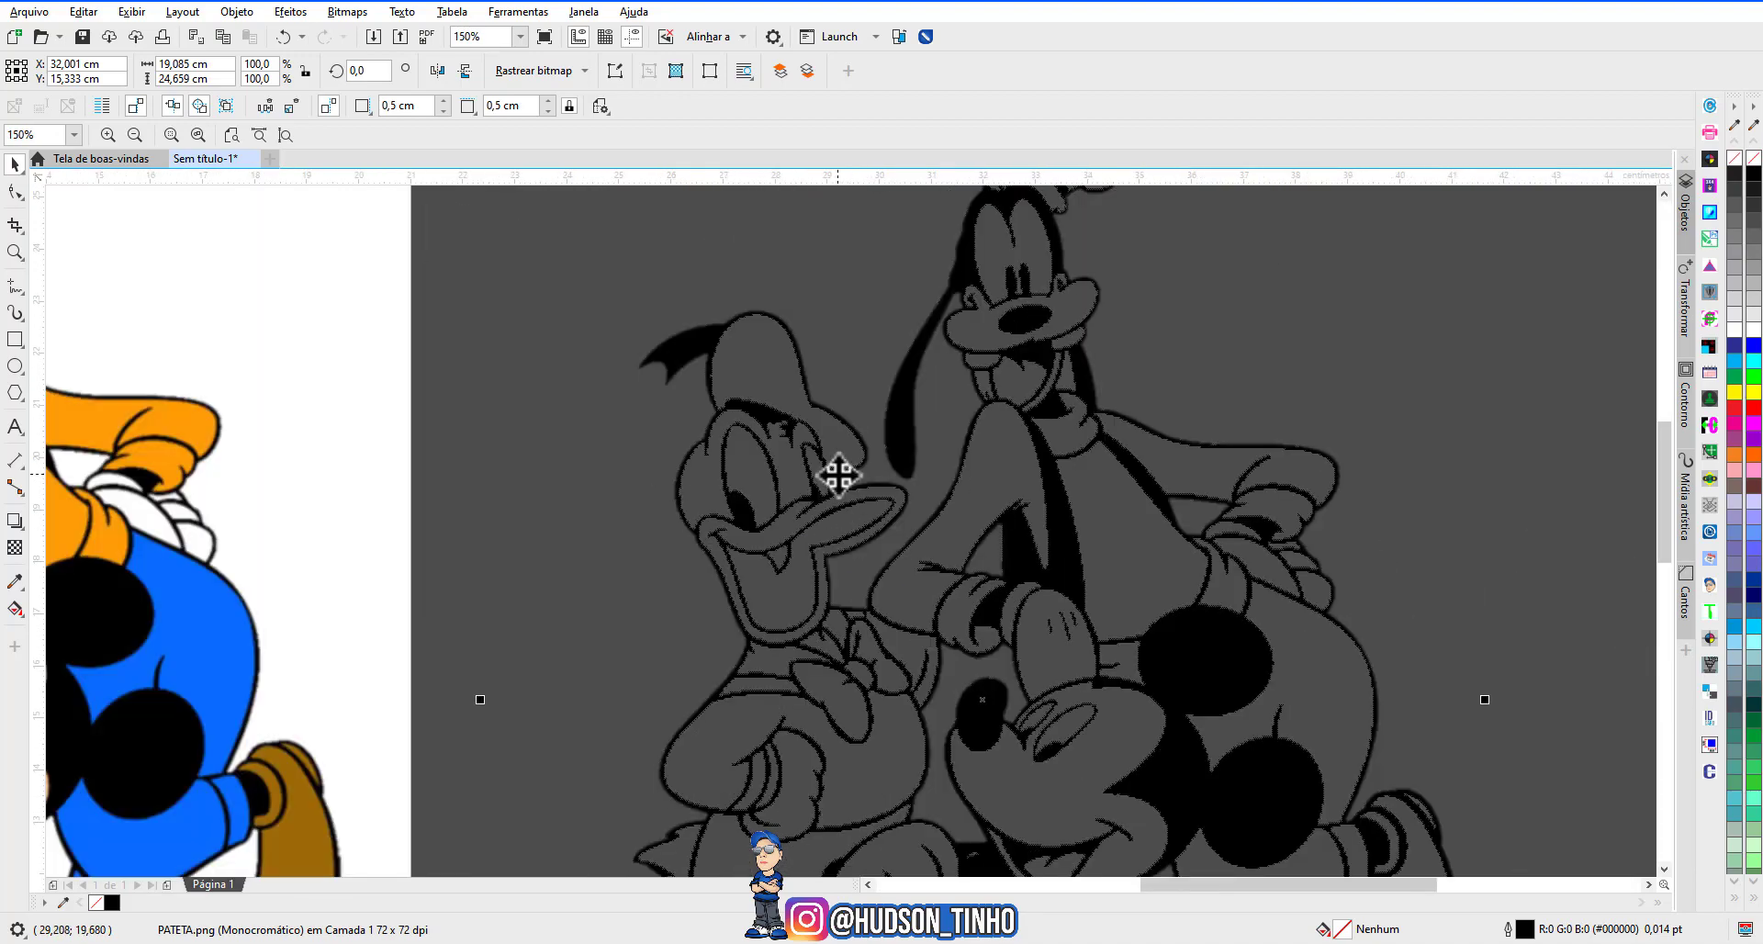
{"action": "scroll", "coordinate": [843, 465], "scroll_direction": "down", "scroll_amount": 3}
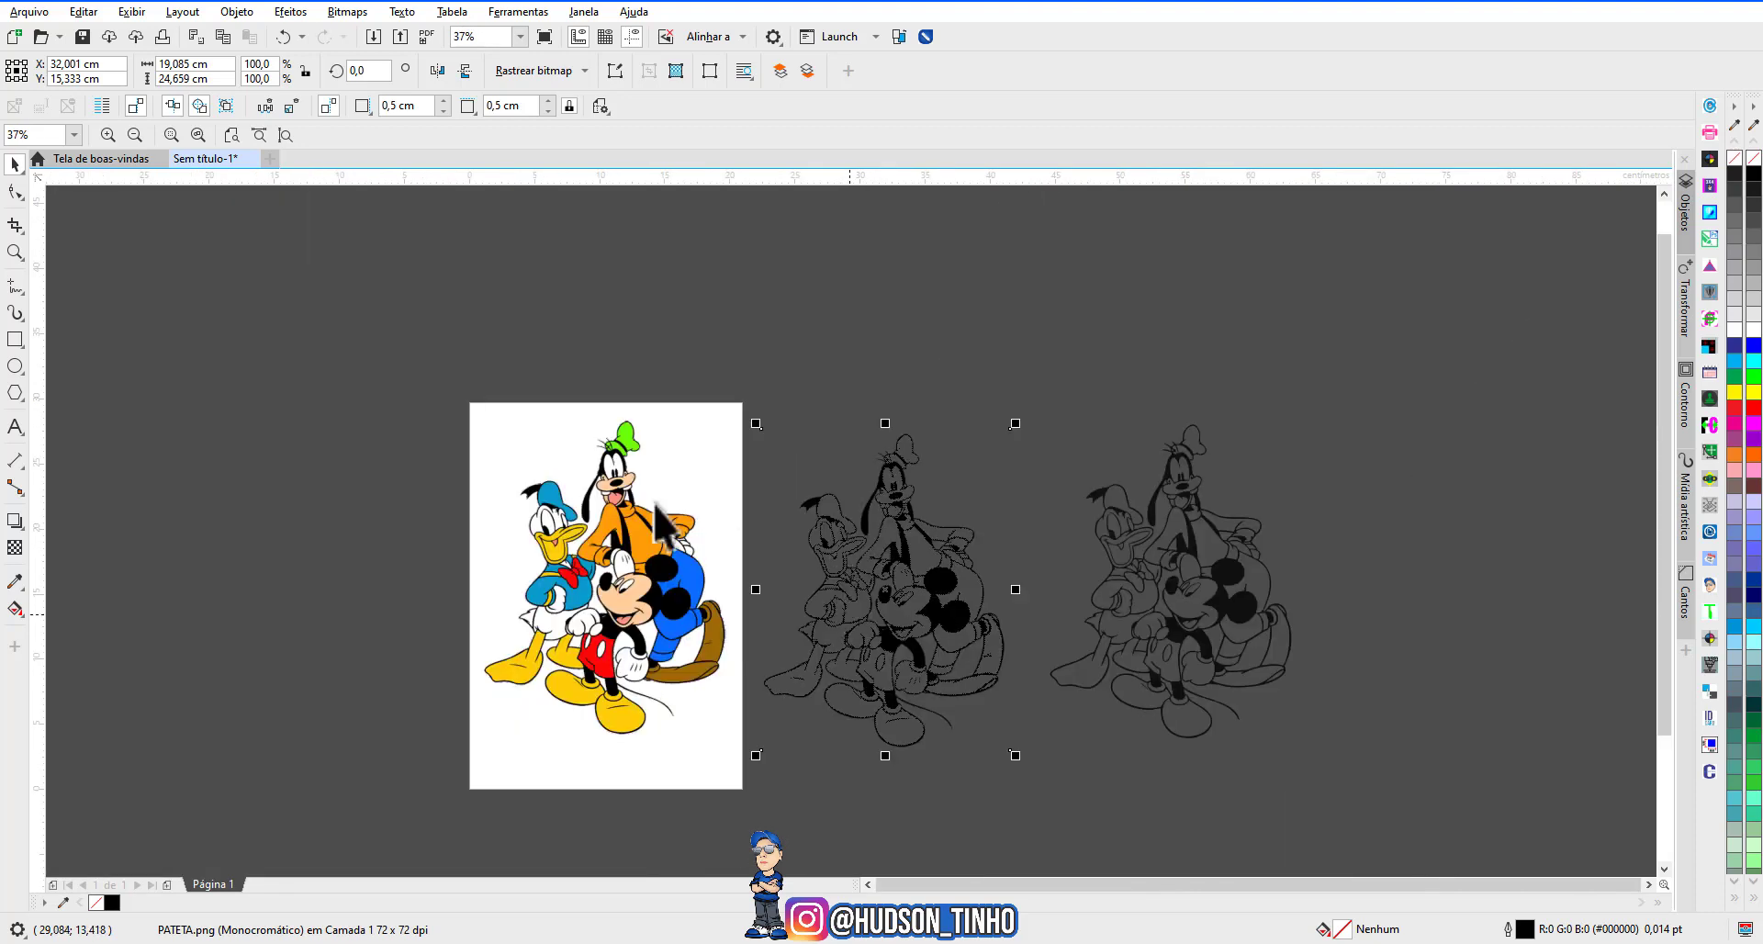
{"action": "left_click", "coordinate": [327, 432]}
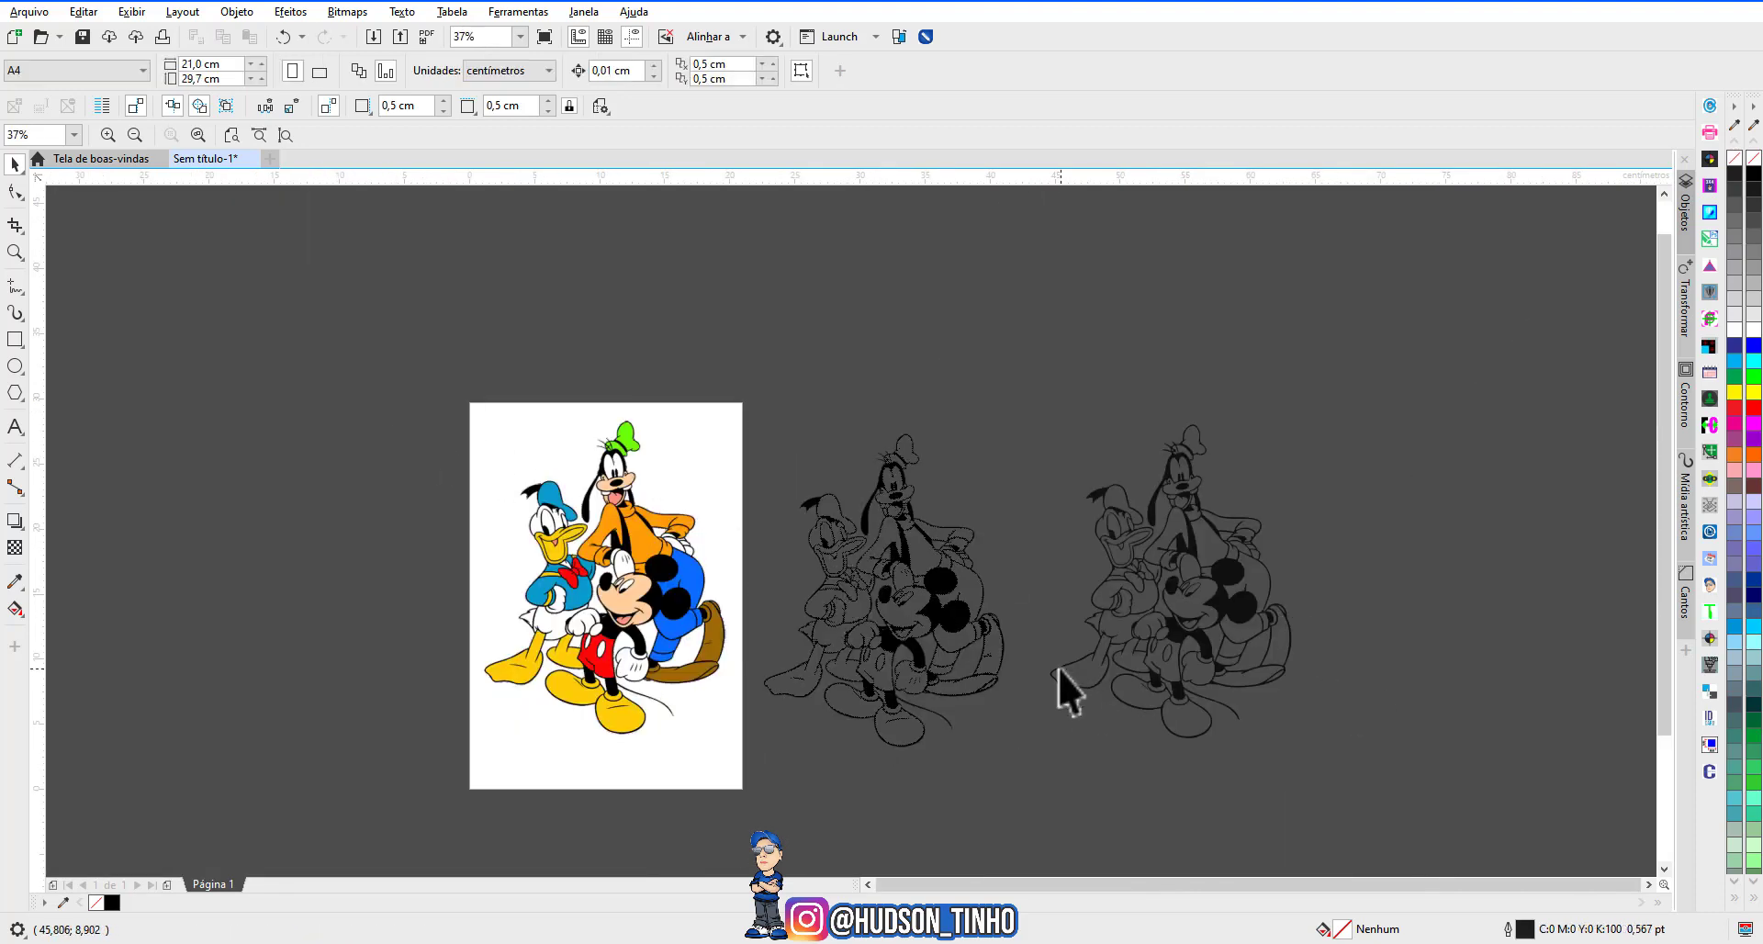
{"action": "scroll", "coordinate": [1057, 668], "scroll_direction": "up", "scroll_amount": 1}
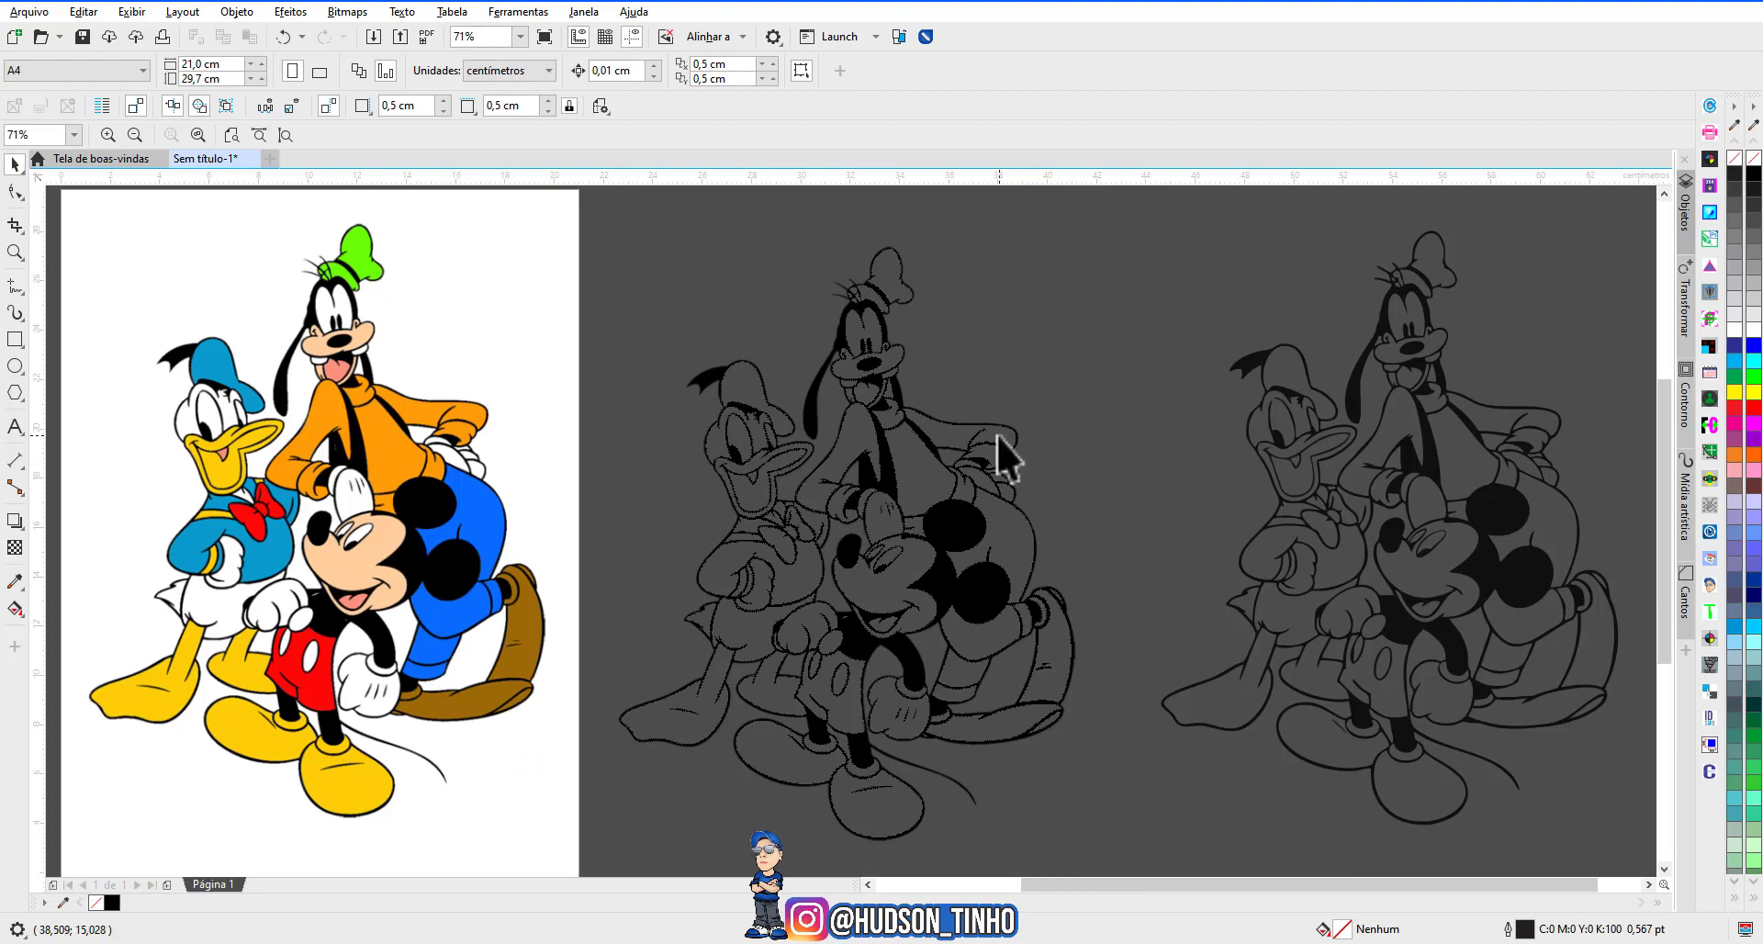